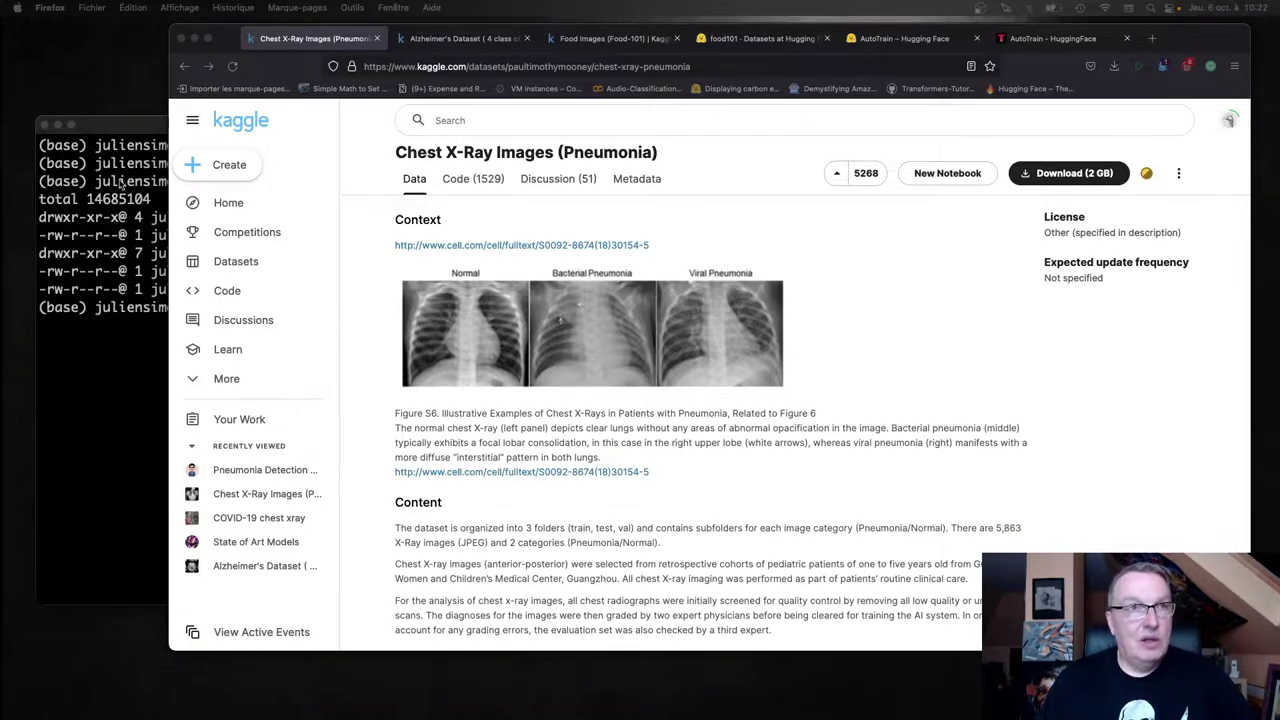
Switch to the terminal, change into the chest_xray dataset folder and list its contents.
{"action": "left_click", "coordinate": [120, 276]}
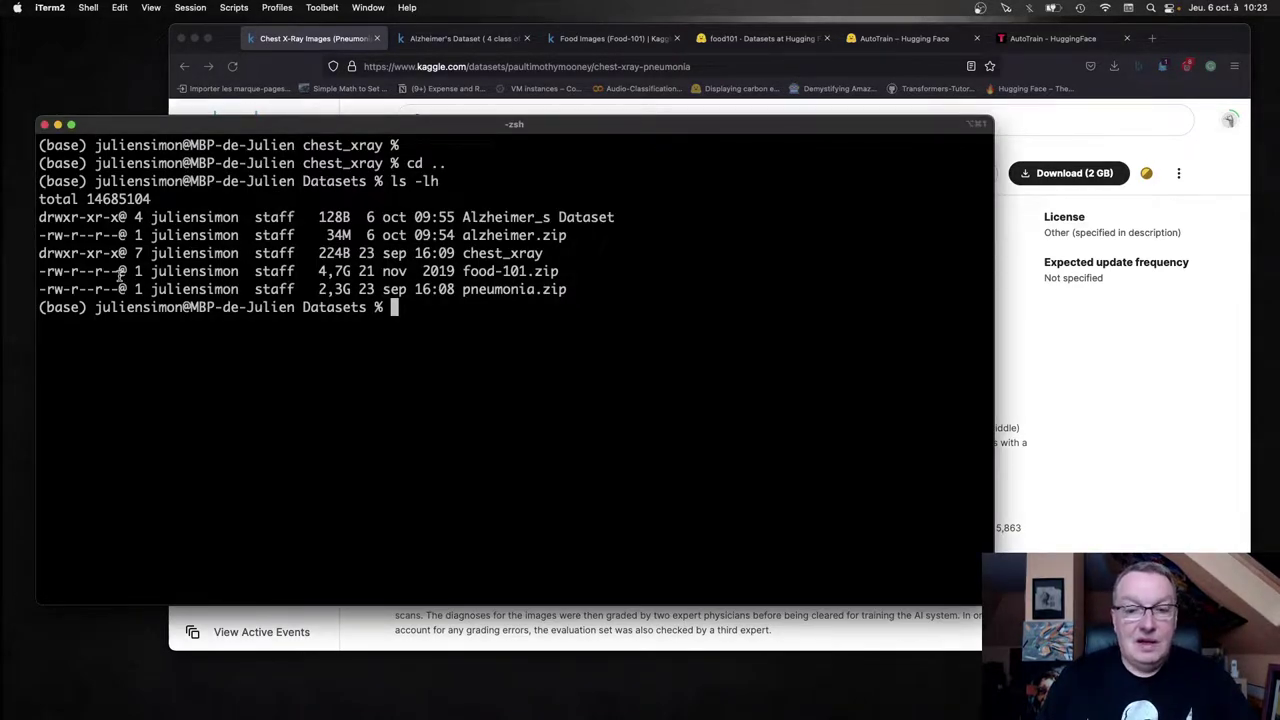
{"action": "type", "text": "cd ch"}
{"action": "key", "text": "Tab"}
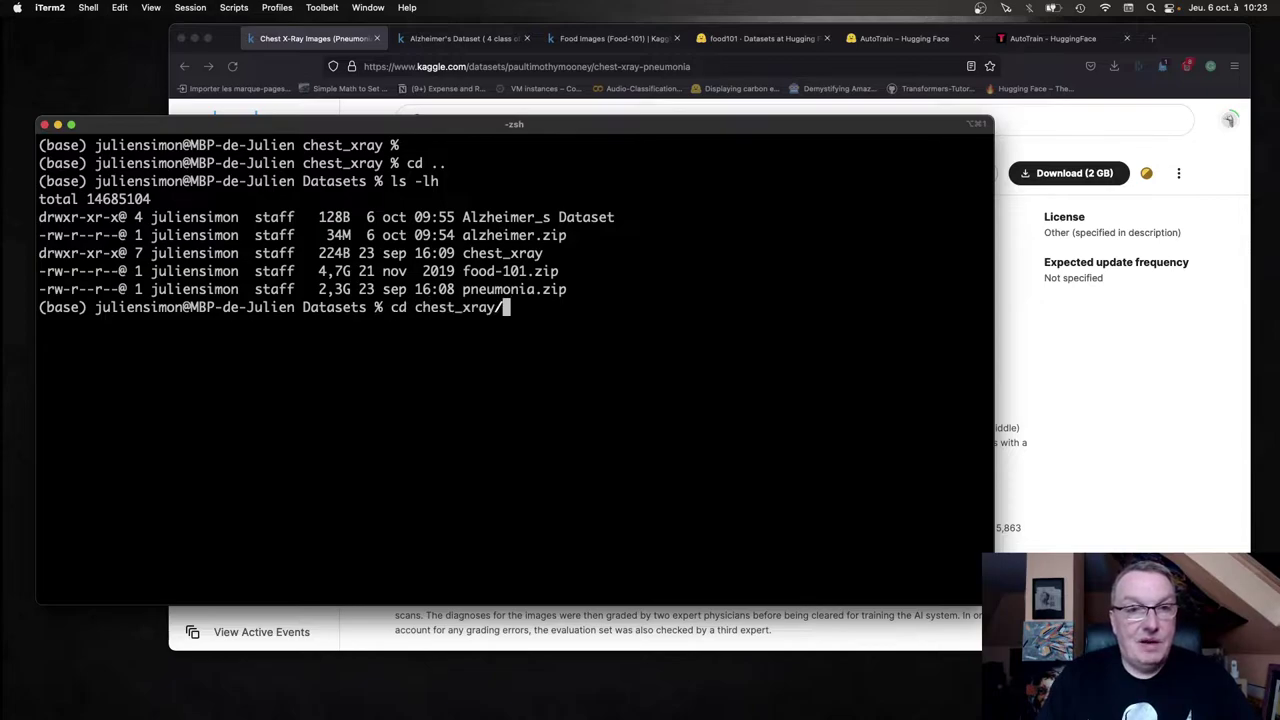
{"action": "key", "text": "Return"}
{"action": "type", "text": "ls"}
{"action": "key", "text": "Return"}
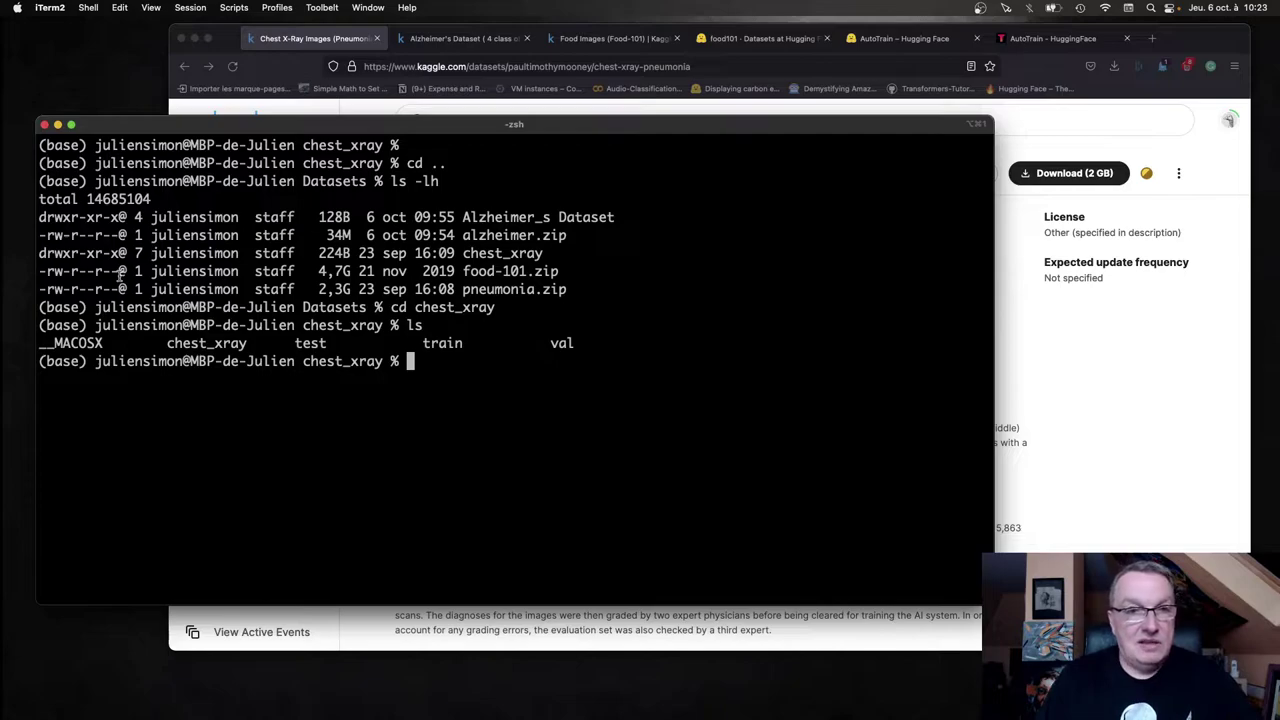
Change into the train folder and list its contents, including the image files in the NORMAL subfolder.
{"action": "type", "text": "cd tr"}
{"action": "key", "text": "Tab"}
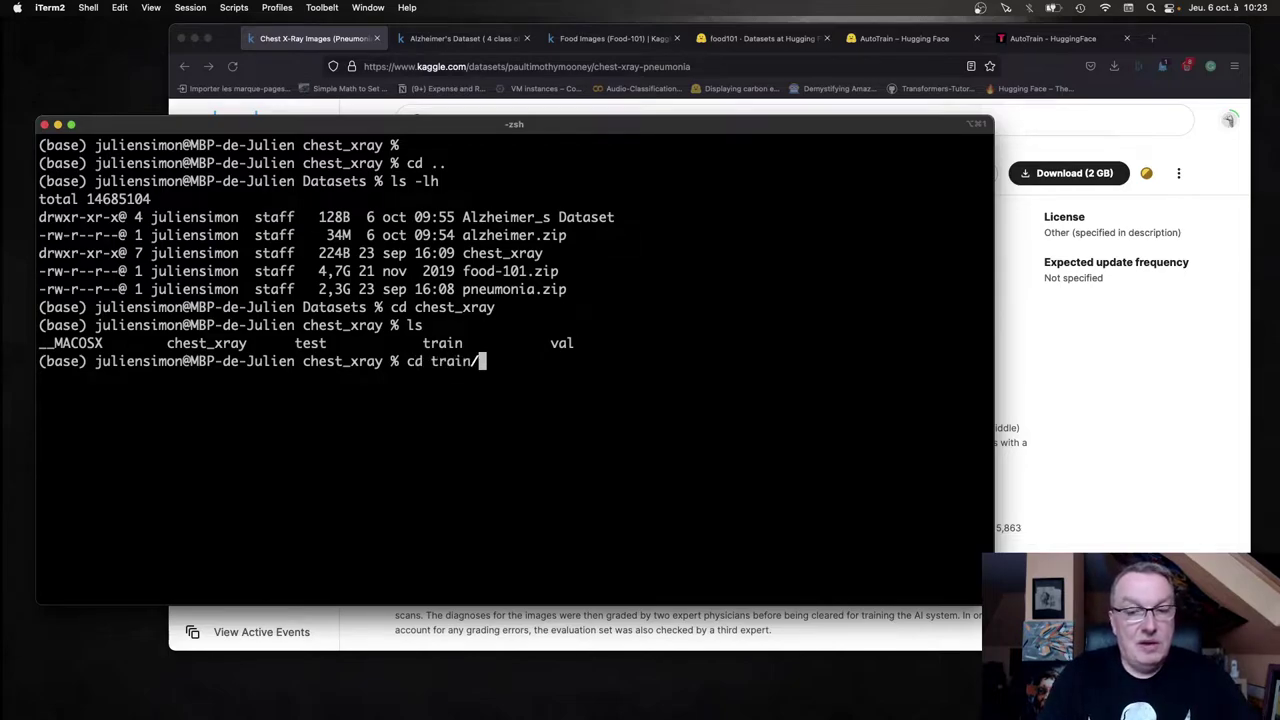
{"action": "key", "text": "Return"}
{"action": "type", "text": "ls"}
{"action": "key", "text": "Return"}
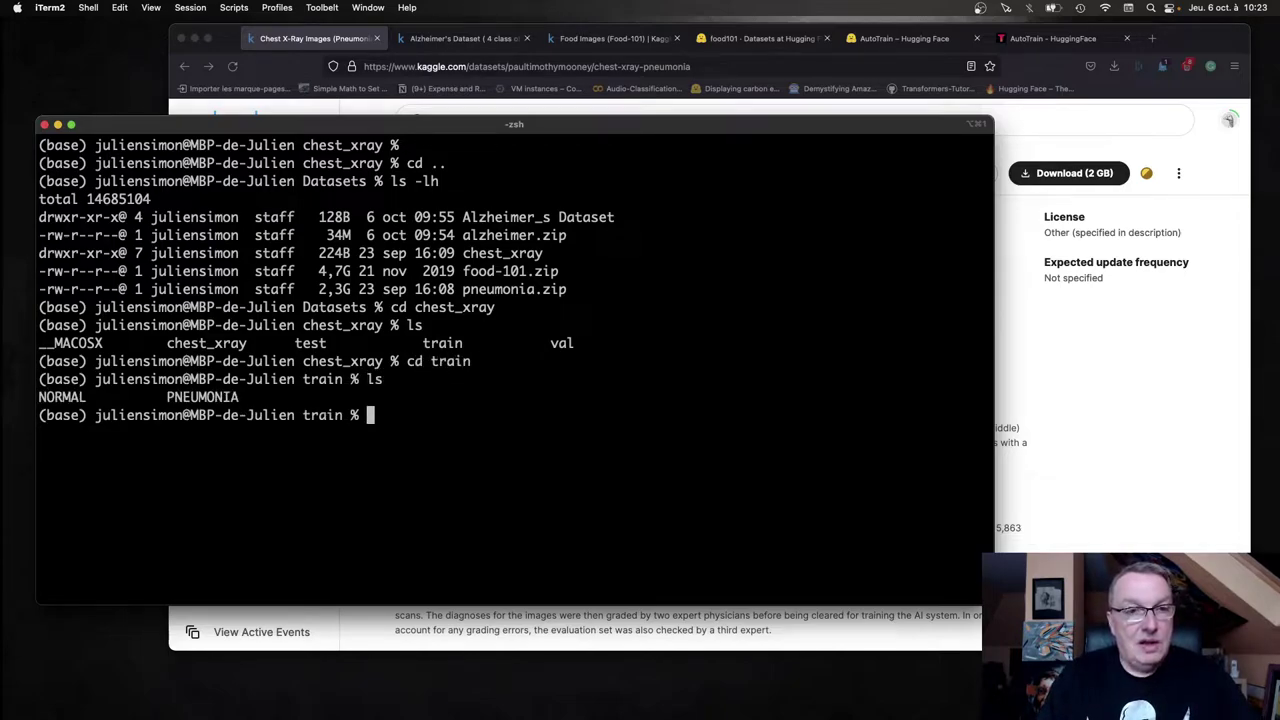
{"action": "type", "text": "ls NO"}
{"action": "key", "text": "Tab"}
{"action": "key", "text": "Return"}
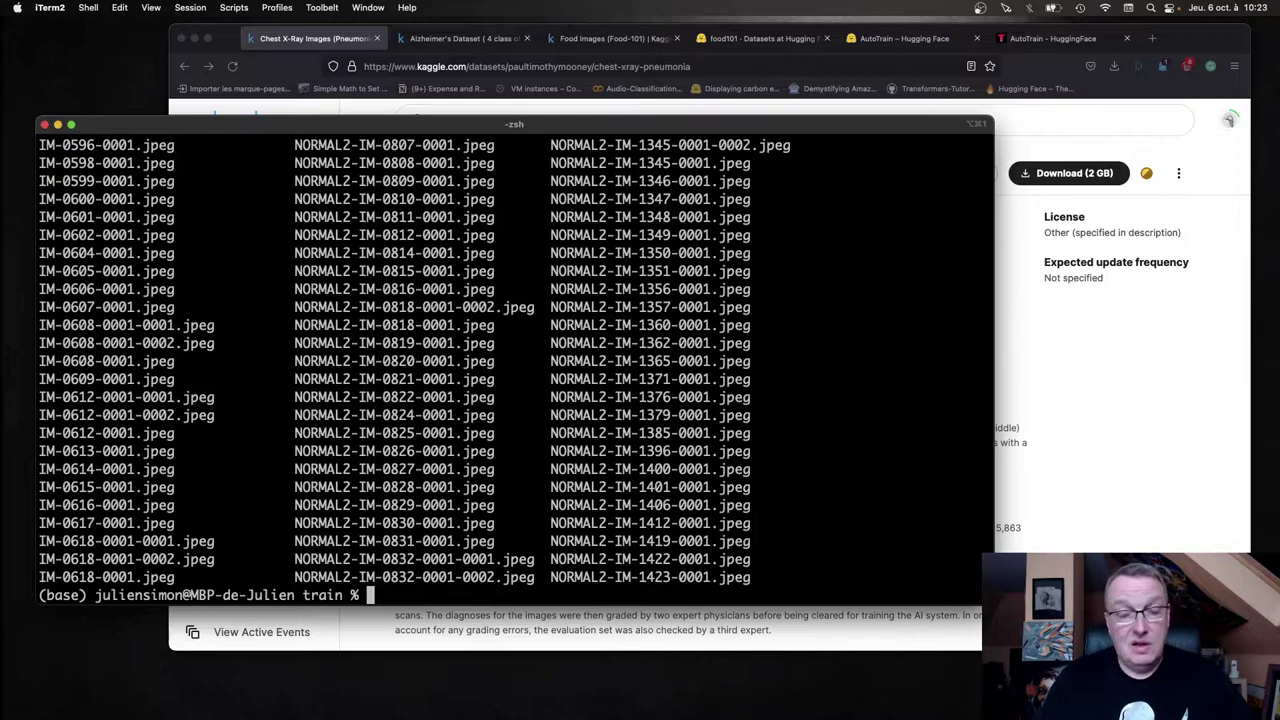
Return to the parent chest_xray folder and list its contents again.
{"action": "type", "text": "cd .."}
{"action": "key", "text": "Return"}
{"action": "type", "text": "ls"}
{"action": "key", "text": "Return"}
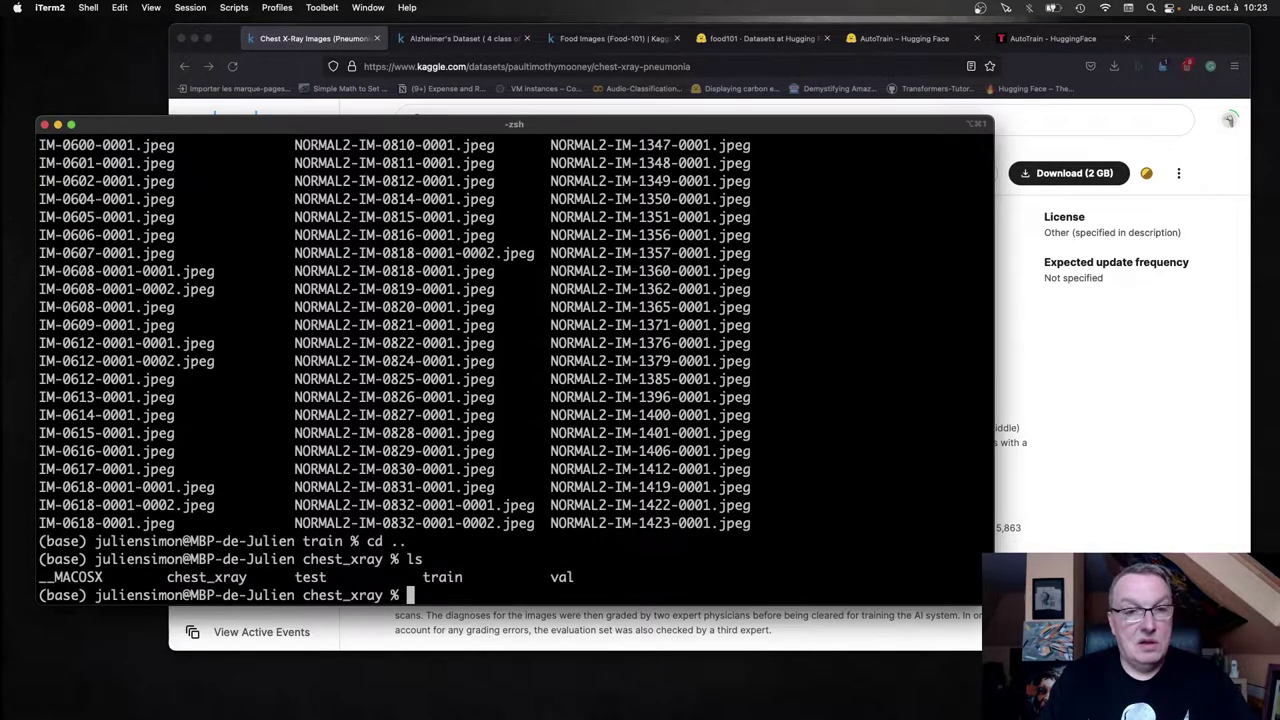
Change into the PNEUMONIA folder under the nested chest_xray/train directory and list its image files.
{"action": "type", "text": "cd c"}
{"action": "key", "text": "Tab"}
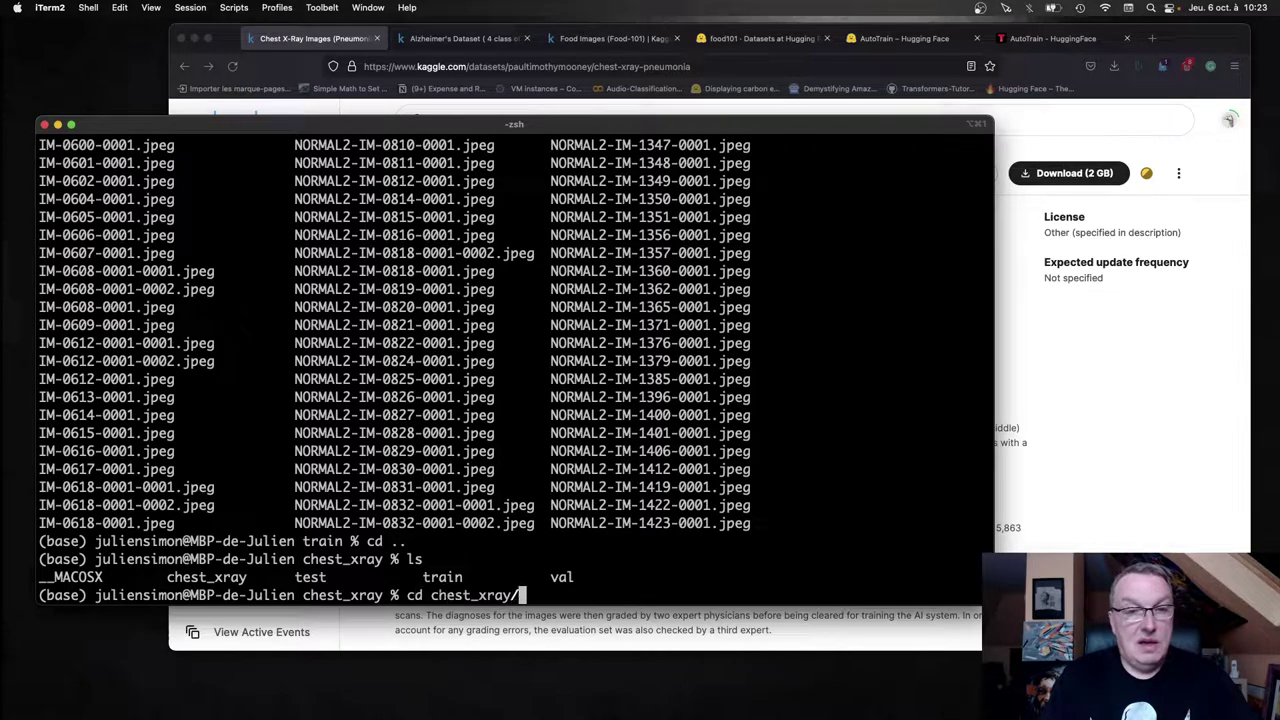
{"action": "type", "text": "tr"}
{"action": "key", "text": "Tab"}
{"action": "type", "text": "P"}
{"action": "key", "text": "Tab"}
{"action": "key", "text": "Return"}
{"action": "type", "text": "ls"}
{"action": "key", "text": "Return"}
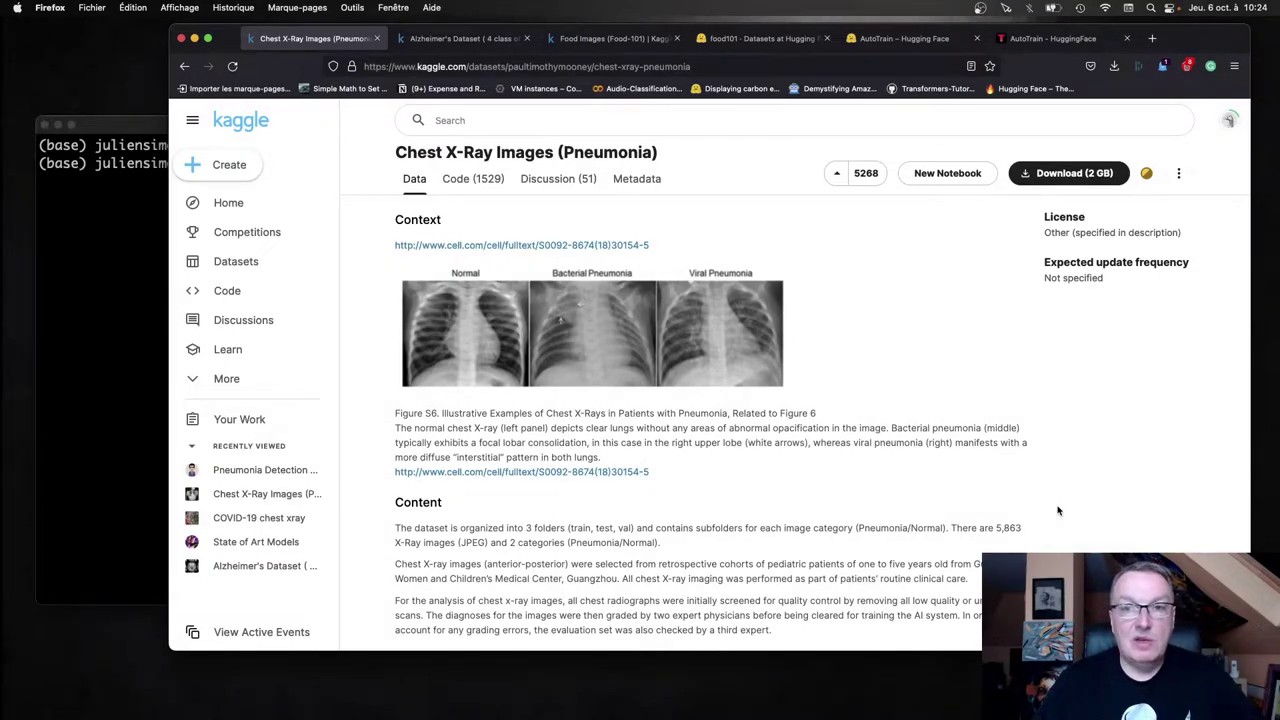
Switch to the AutoTrain projects page in the browser, enlarge the window and start a new project.
{"action": "left_click", "coordinate": [1022, 42]}
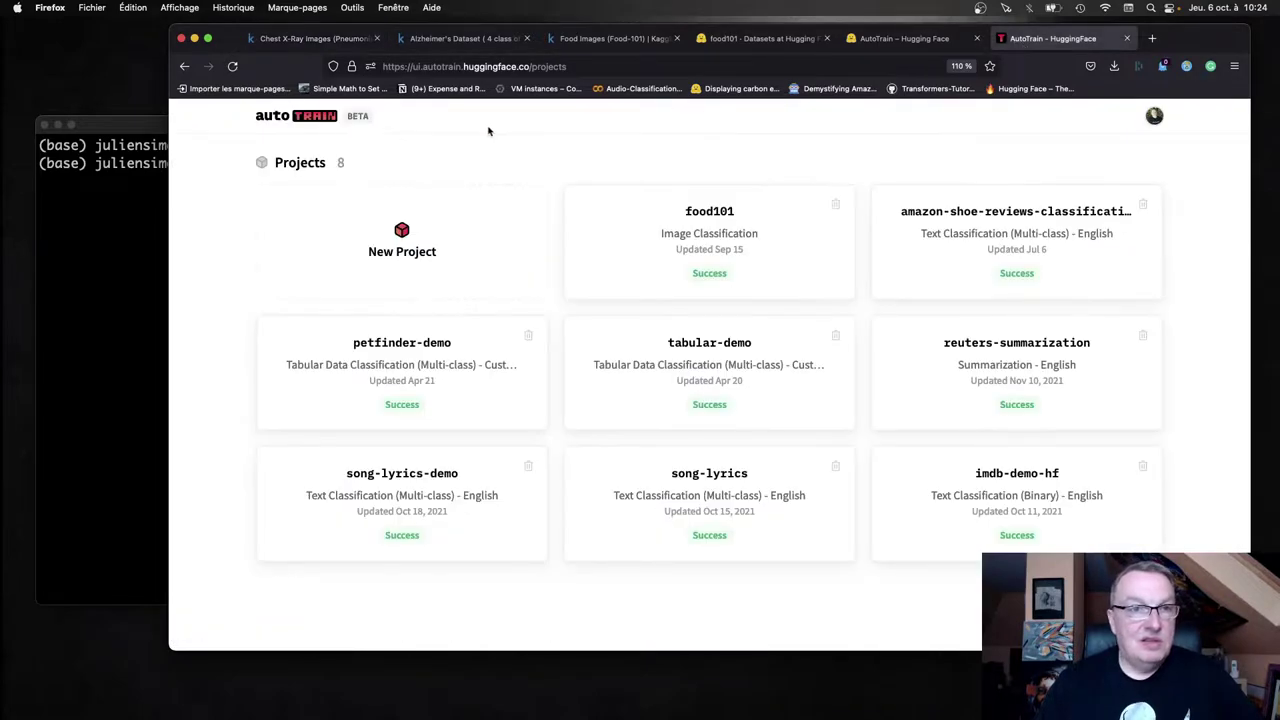
{"action": "left_click", "coordinate": [208, 42]}
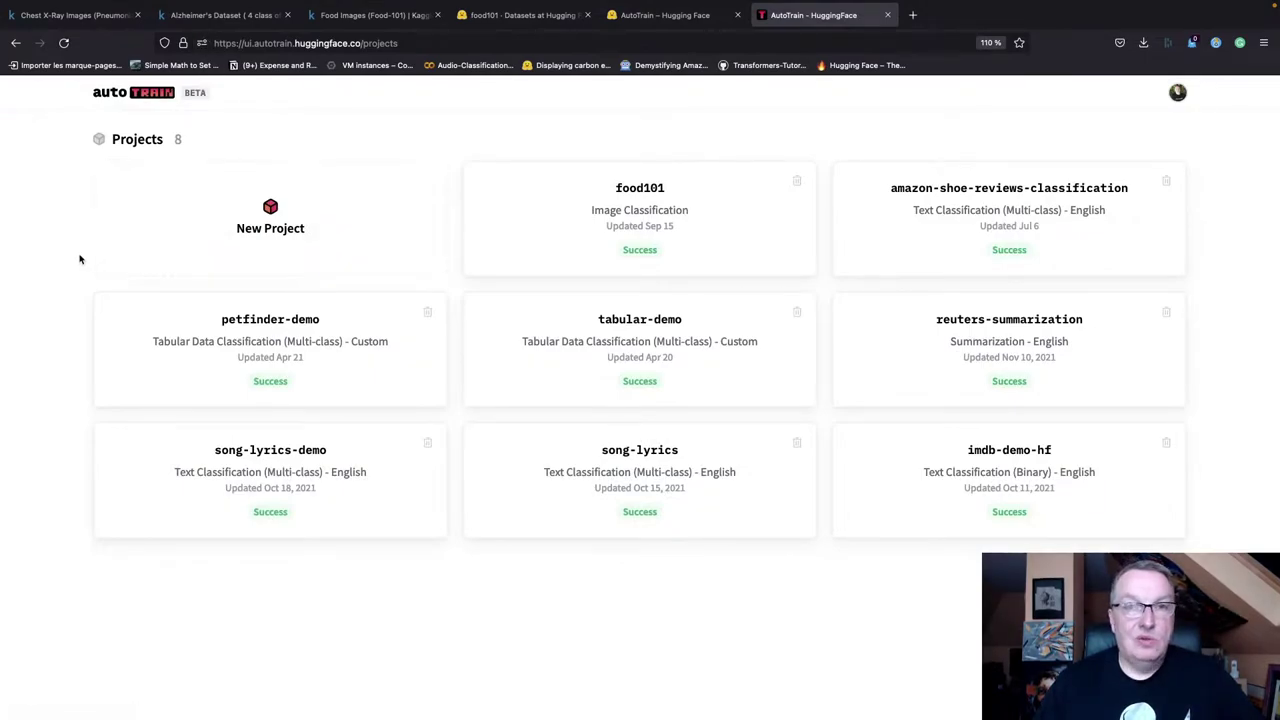
{"action": "left_click", "coordinate": [270, 249]}
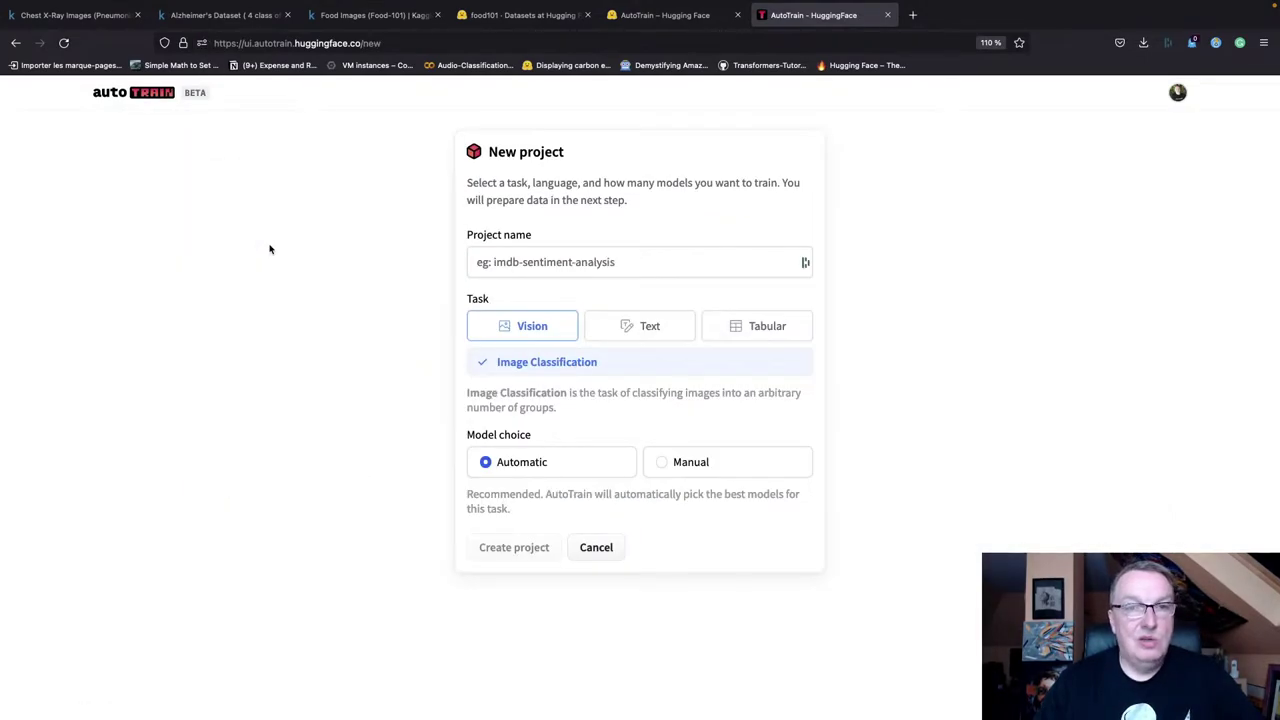
{"action": "key", "text": "super+plus"}
{"action": "key", "text": "super+plus"}
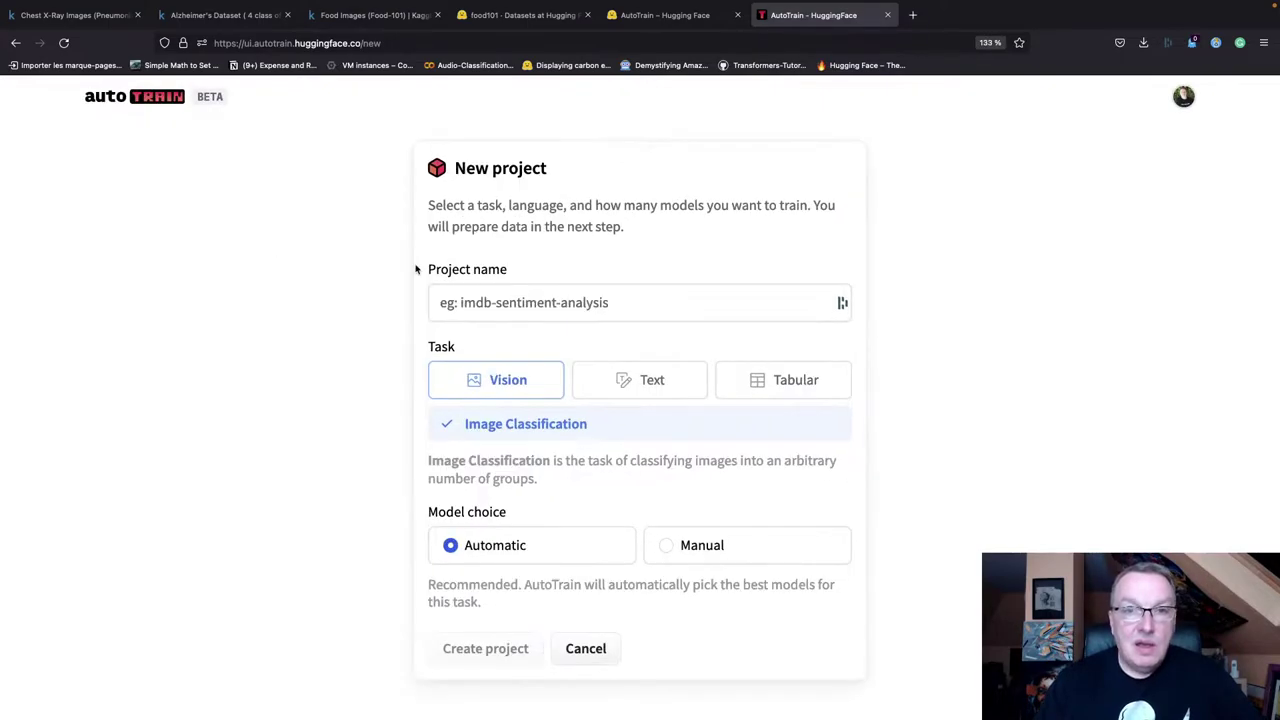
Name the new project chest-xray-demo.
{"action": "left_click", "coordinate": [487, 306]}
{"action": "type", "text": "ch"}
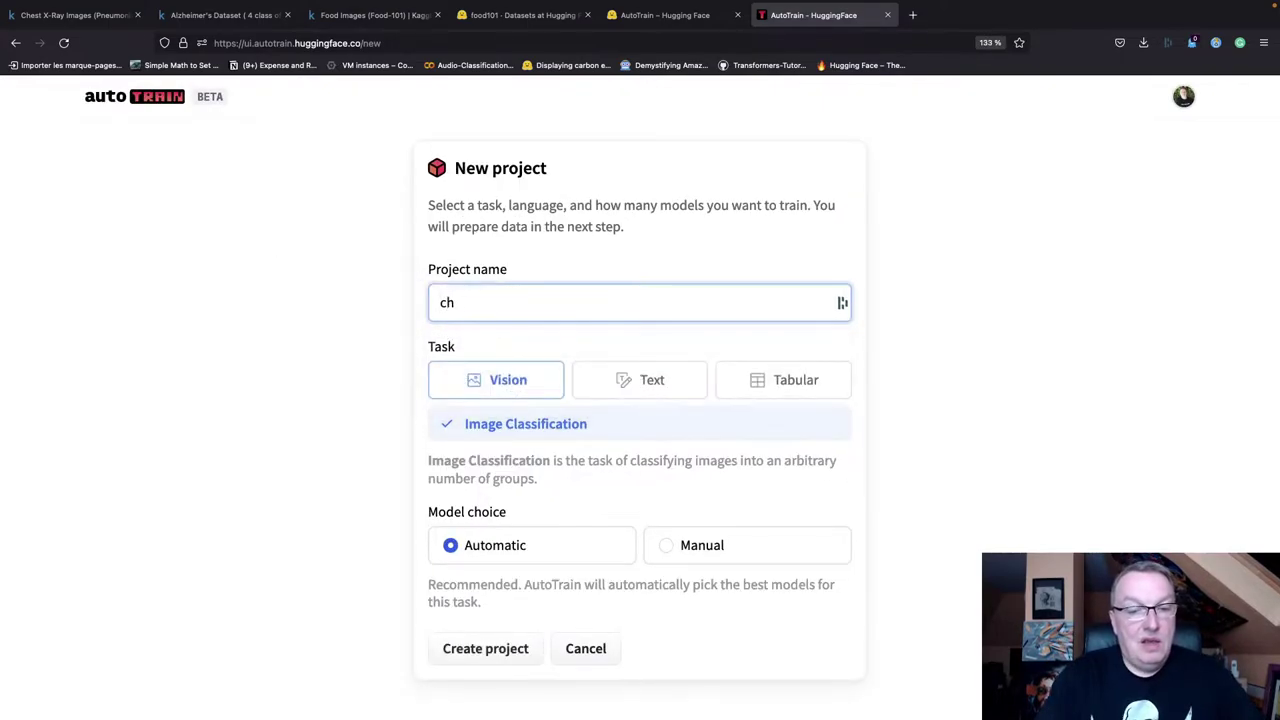
{"action": "type", "text": "sthe"}
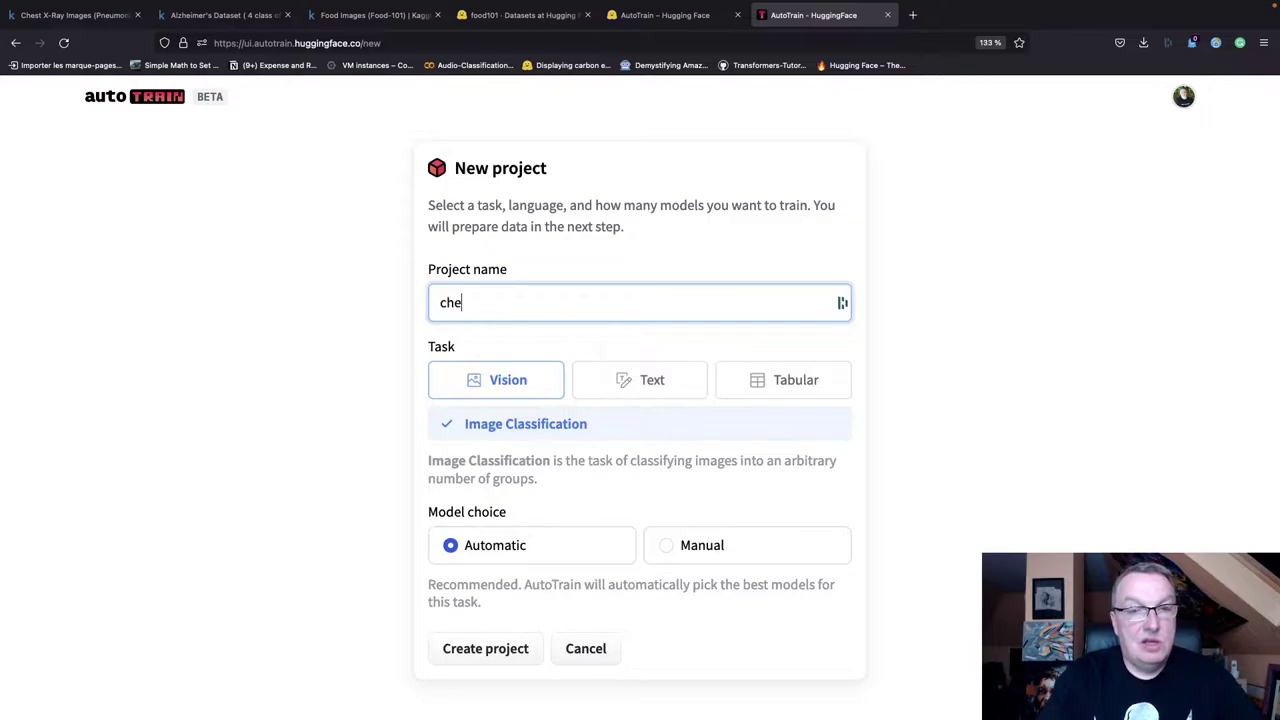
{"action": "type", "text": "st-xray-demo"}
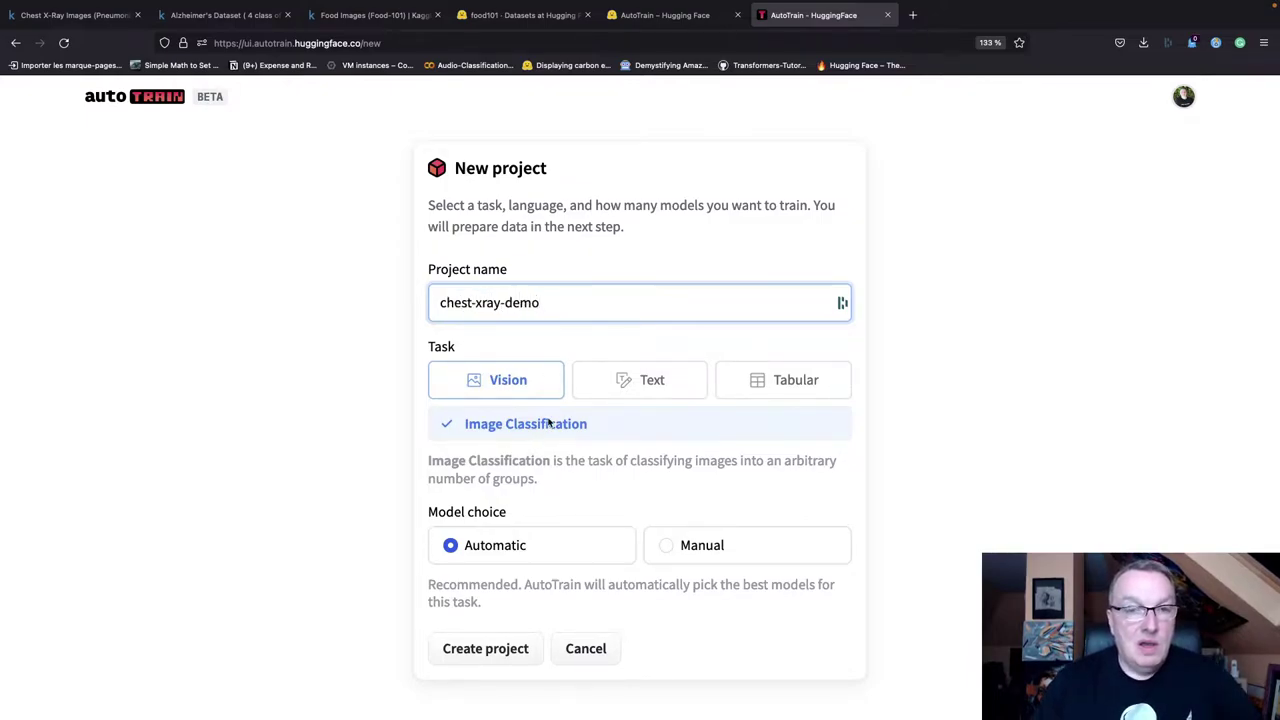
Look through the Text and Tabular task options and return to the Vision task with Image Classification.
{"action": "left_click", "coordinate": [518, 392]}
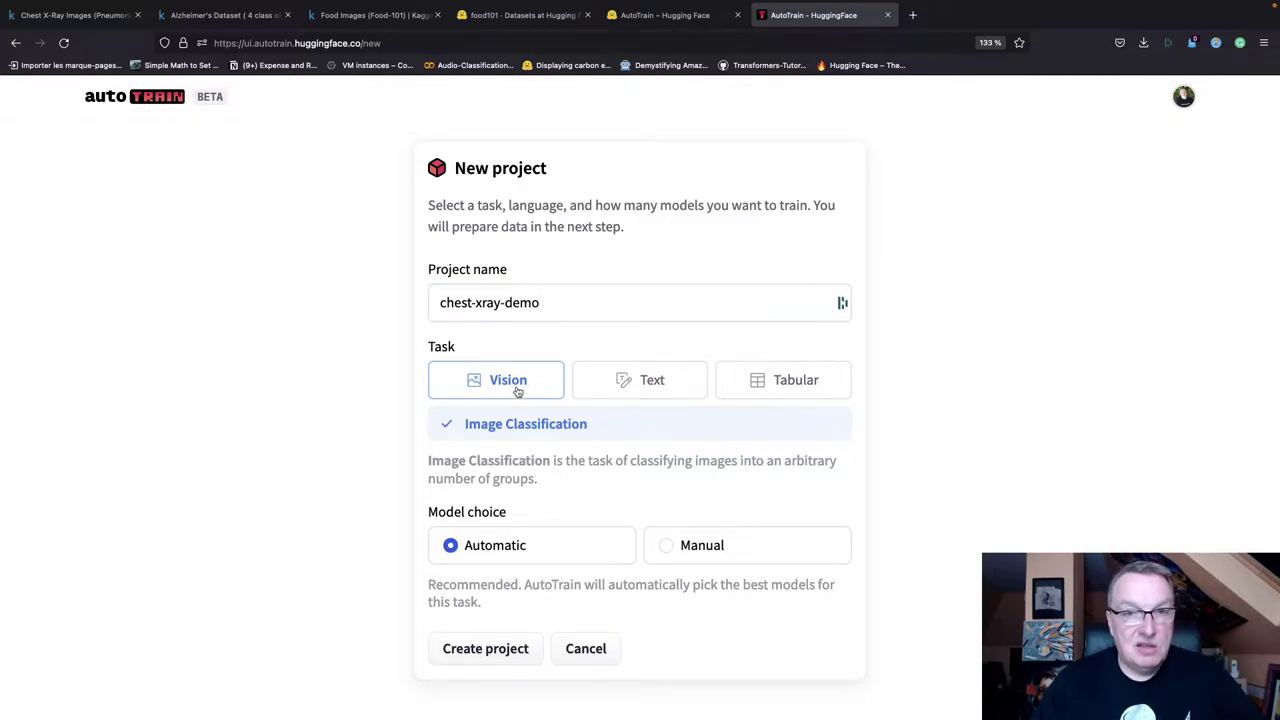
{"action": "left_click", "coordinate": [617, 384]}
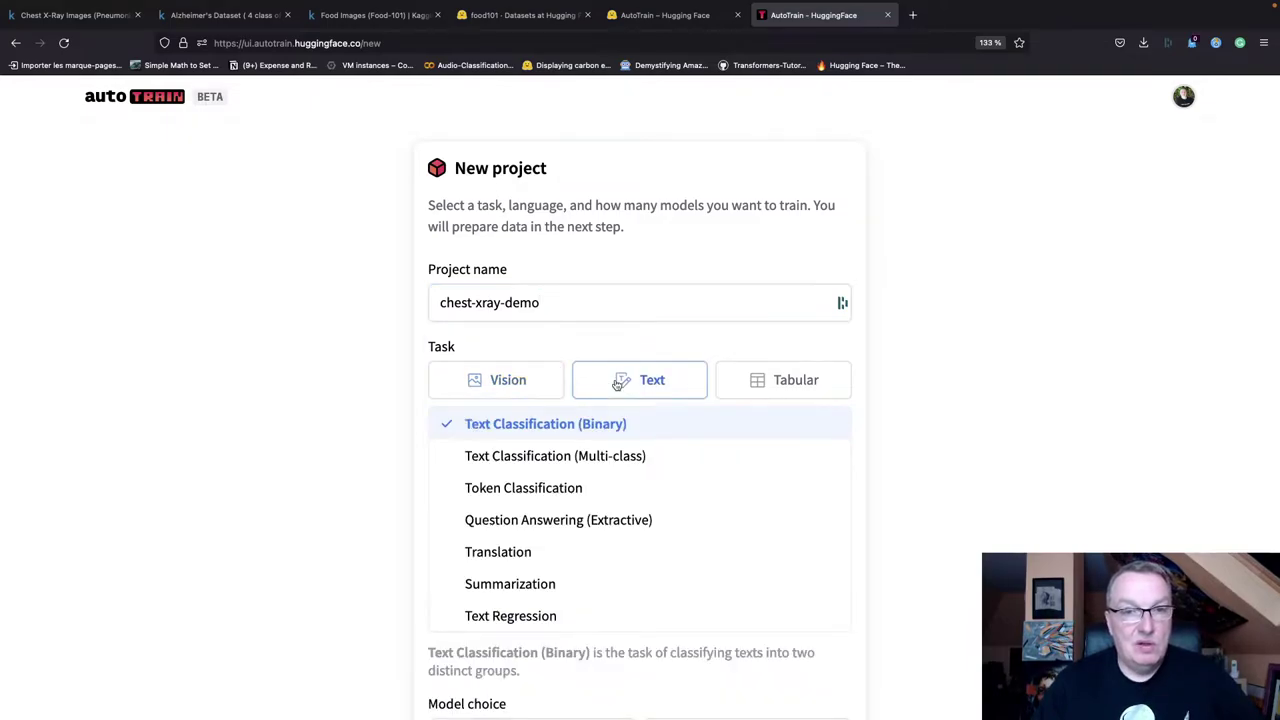
{"action": "left_click", "coordinate": [738, 388]}
{"action": "left_click", "coordinate": [511, 387]}
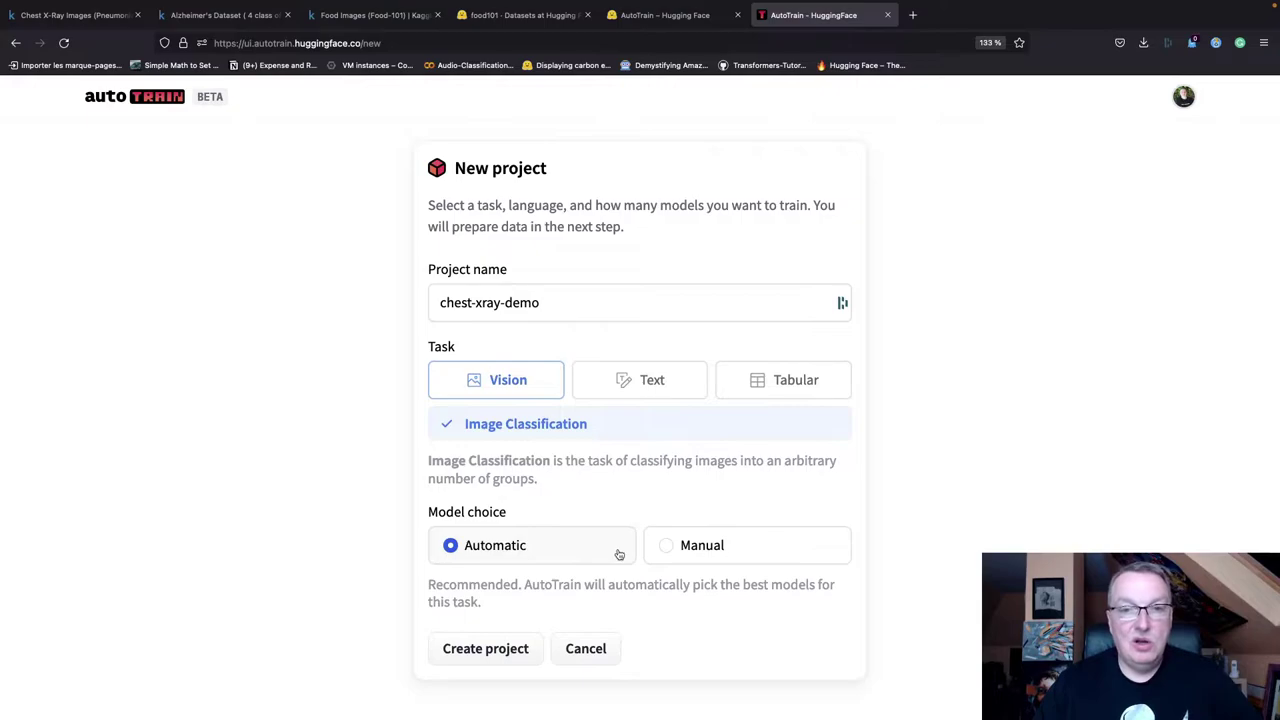
Switch the model choice to Manual and examine the suggested Hugging Face Hub image classification models.
{"action": "left_click", "coordinate": [729, 558]}
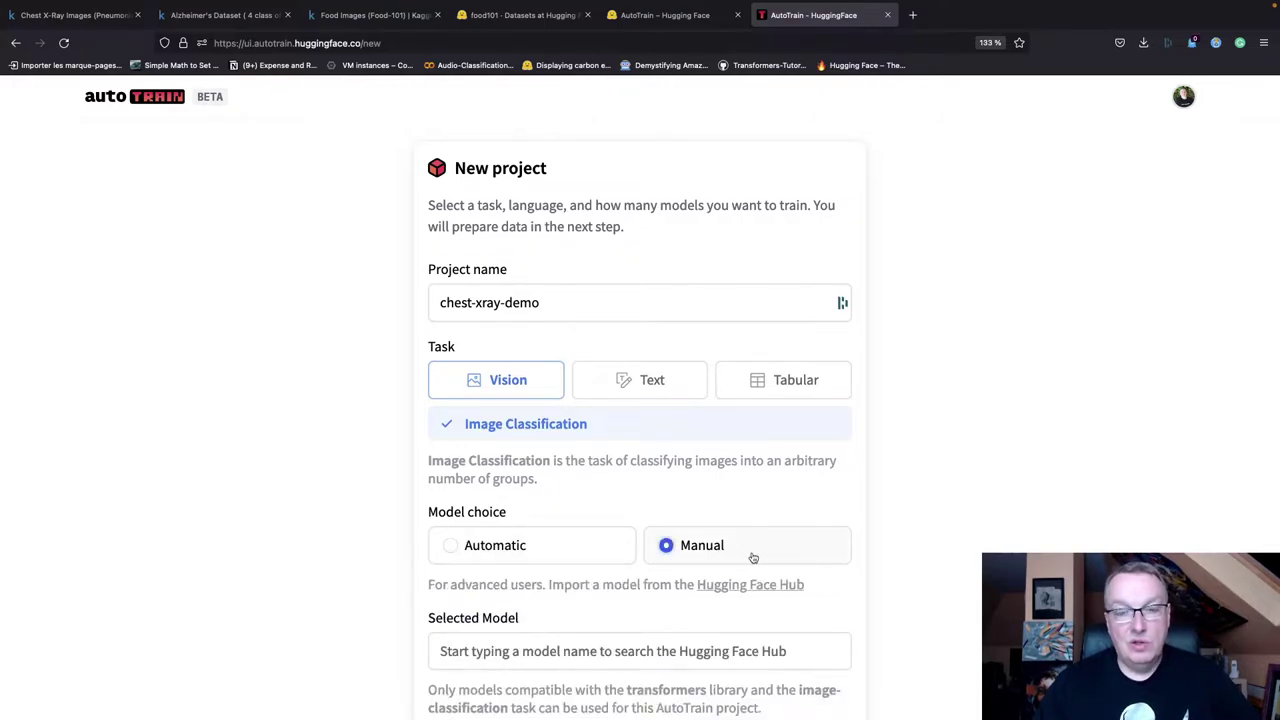
{"action": "left_click", "coordinate": [699, 650]}
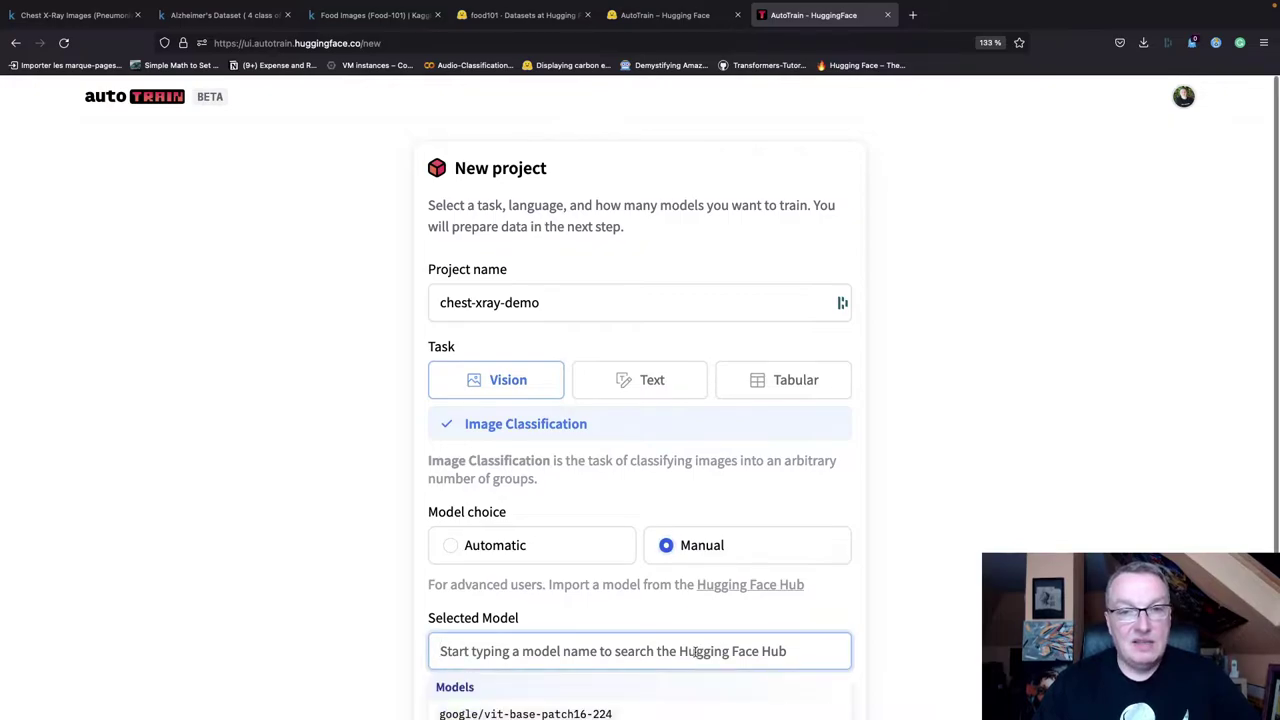
{"action": "scroll", "coordinate": [694, 651], "scroll_direction": "down", "scroll_amount": 2}
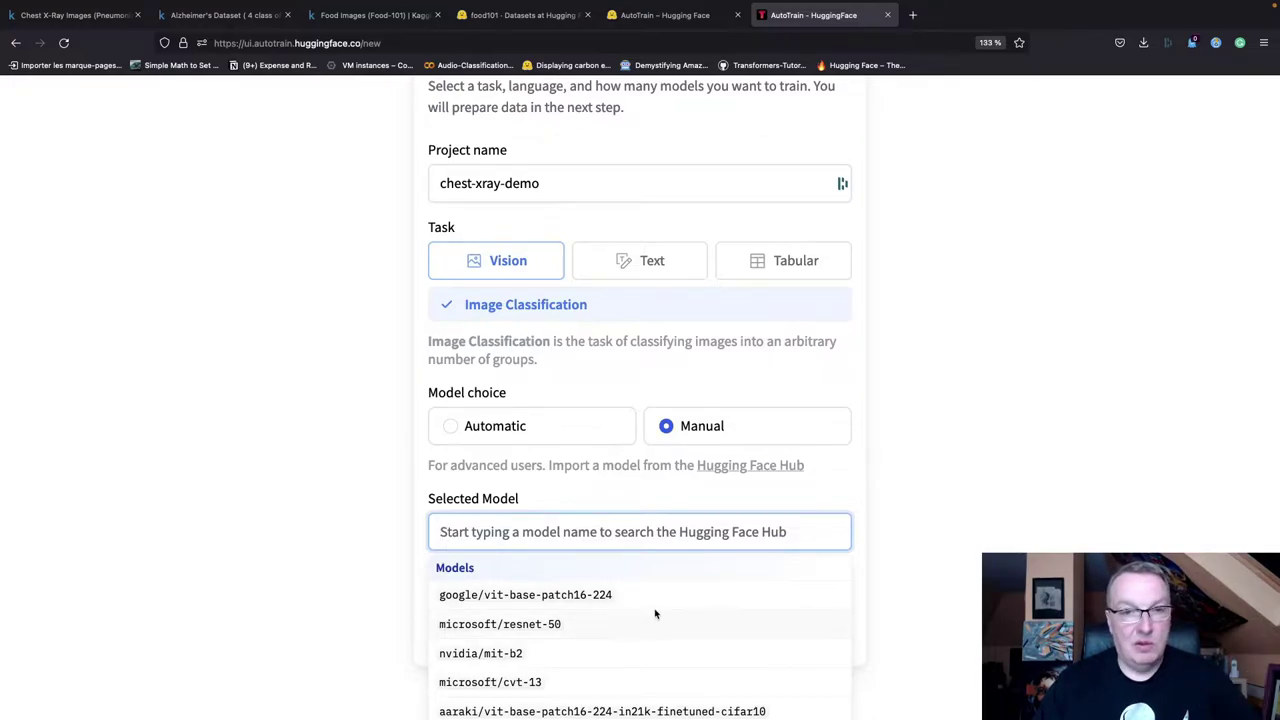
Set the model choice to Automatic and create the project.
{"action": "left_click", "coordinate": [500, 436]}
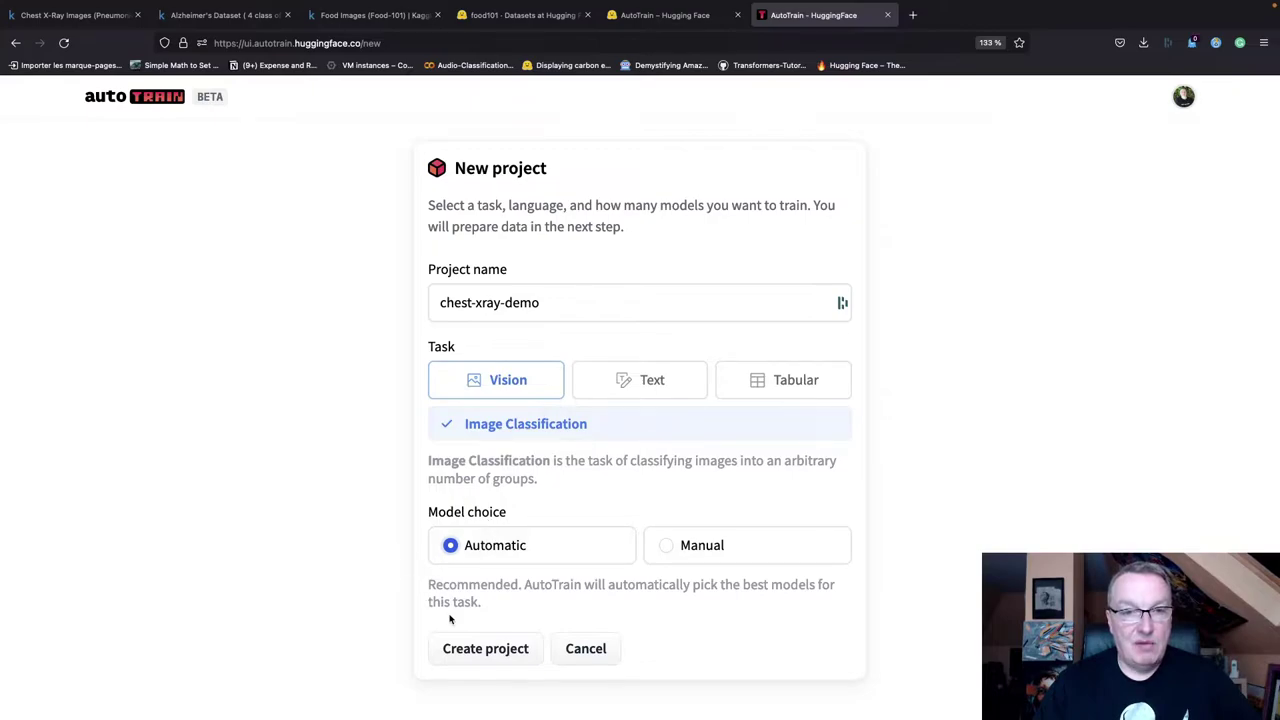
{"action": "left_click", "coordinate": [475, 651]}
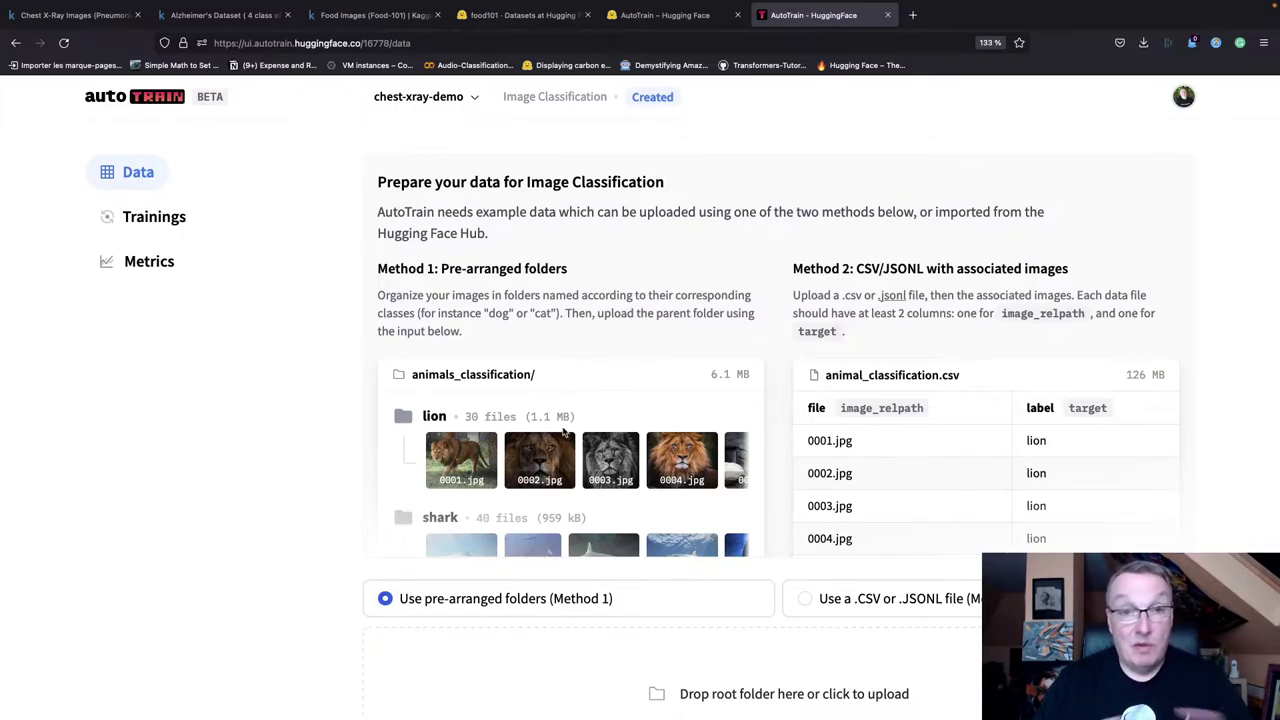
Upload the train folder from Datasets/chest_xray as pre-arranged image folders and approve sending its files.
{"action": "scroll", "coordinate": [563, 435], "scroll_direction": "down", "scroll_amount": 1}
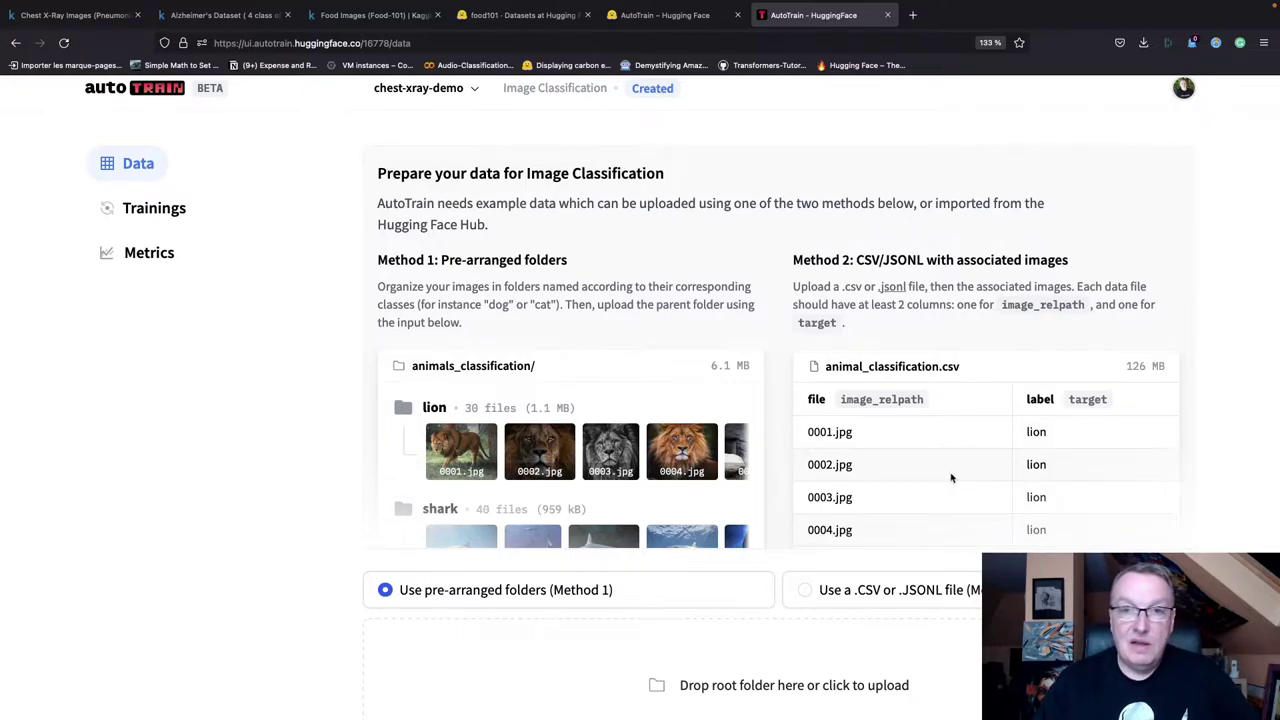
{"action": "scroll", "coordinate": [951, 478], "scroll_direction": "down", "scroll_amount": 3}
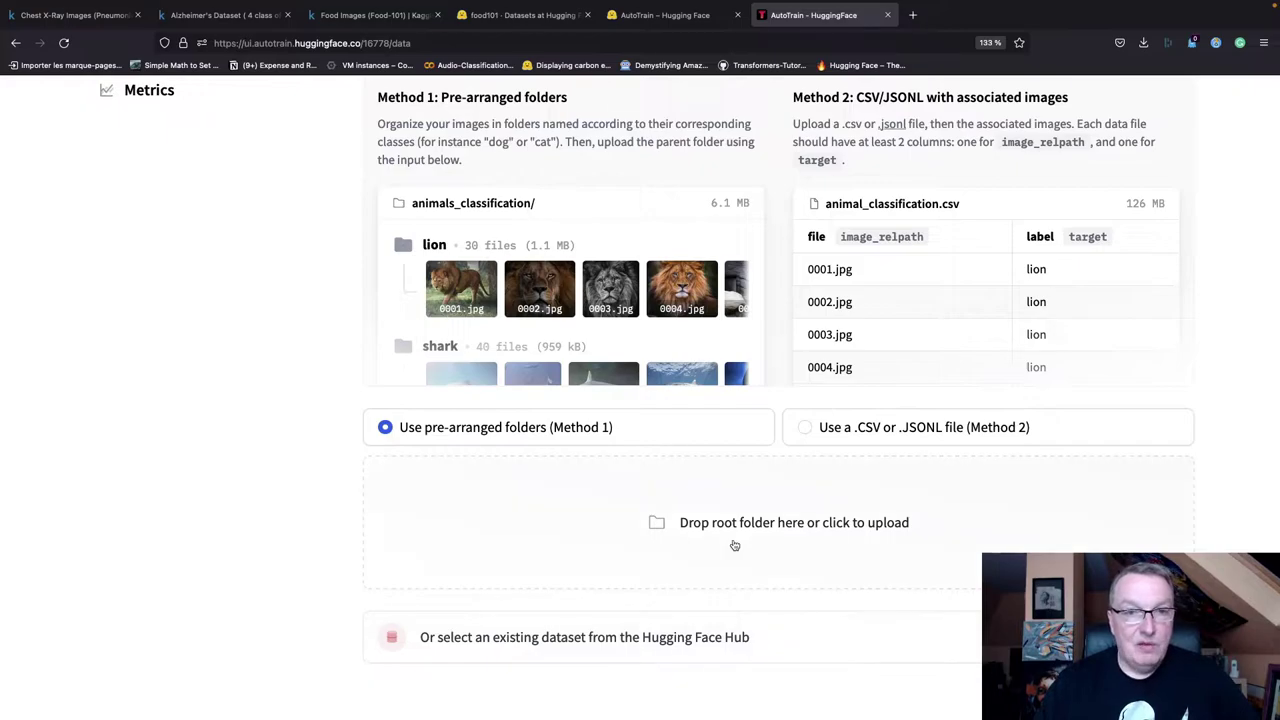
{"action": "scroll", "coordinate": [735, 546], "scroll_direction": "up", "scroll_amount": 1}
{"action": "scroll", "coordinate": [735, 546], "scroll_direction": "up", "scroll_amount": 2}
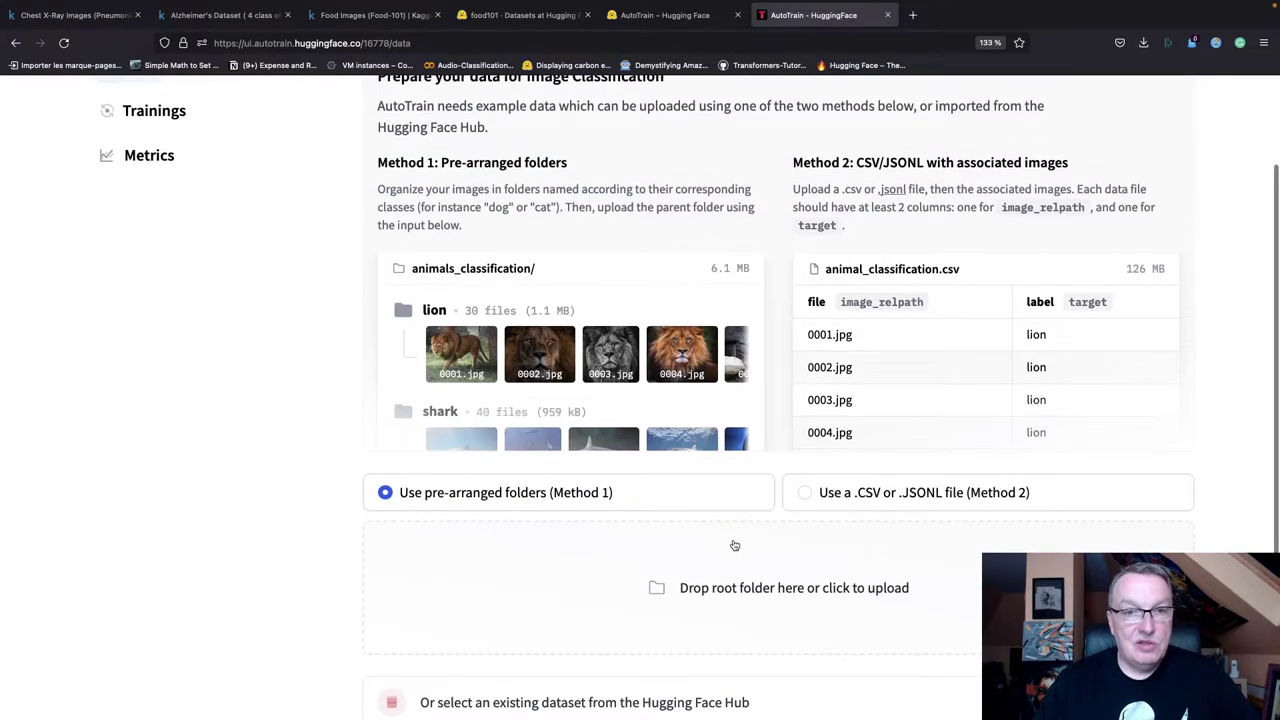
{"action": "left_click", "coordinate": [720, 597]}
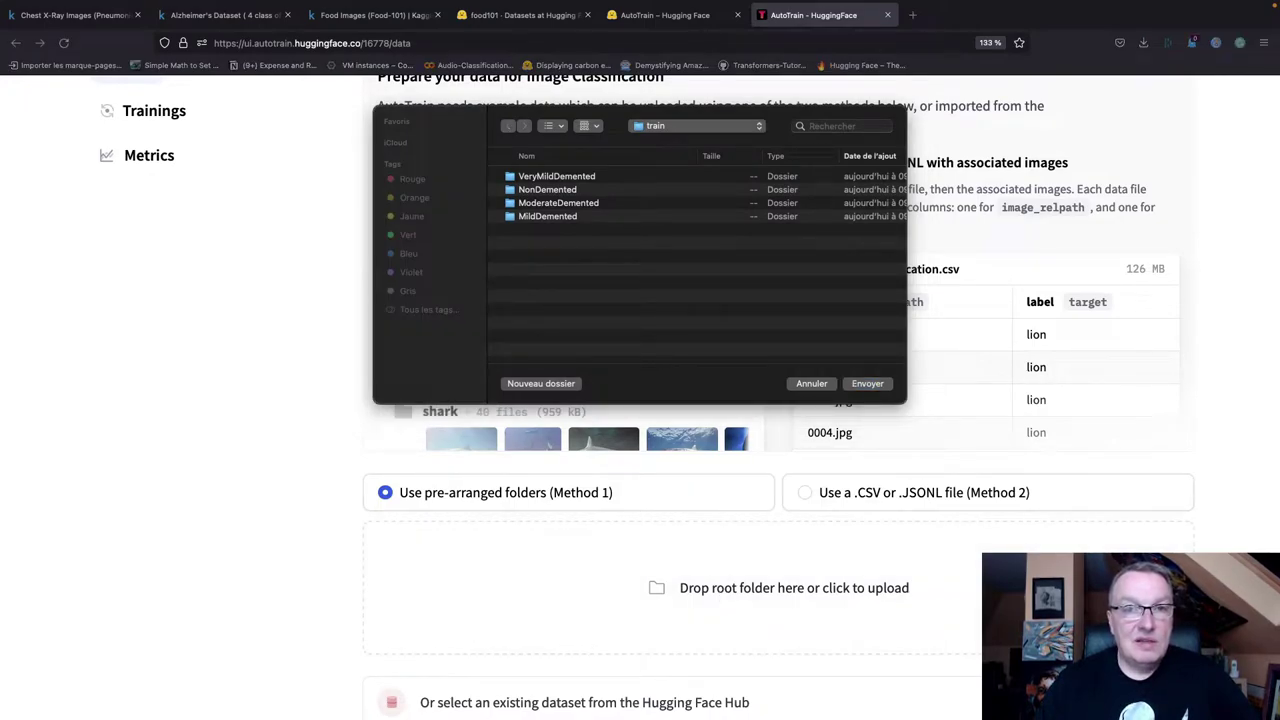
{"action": "left_click", "coordinate": [669, 133]}
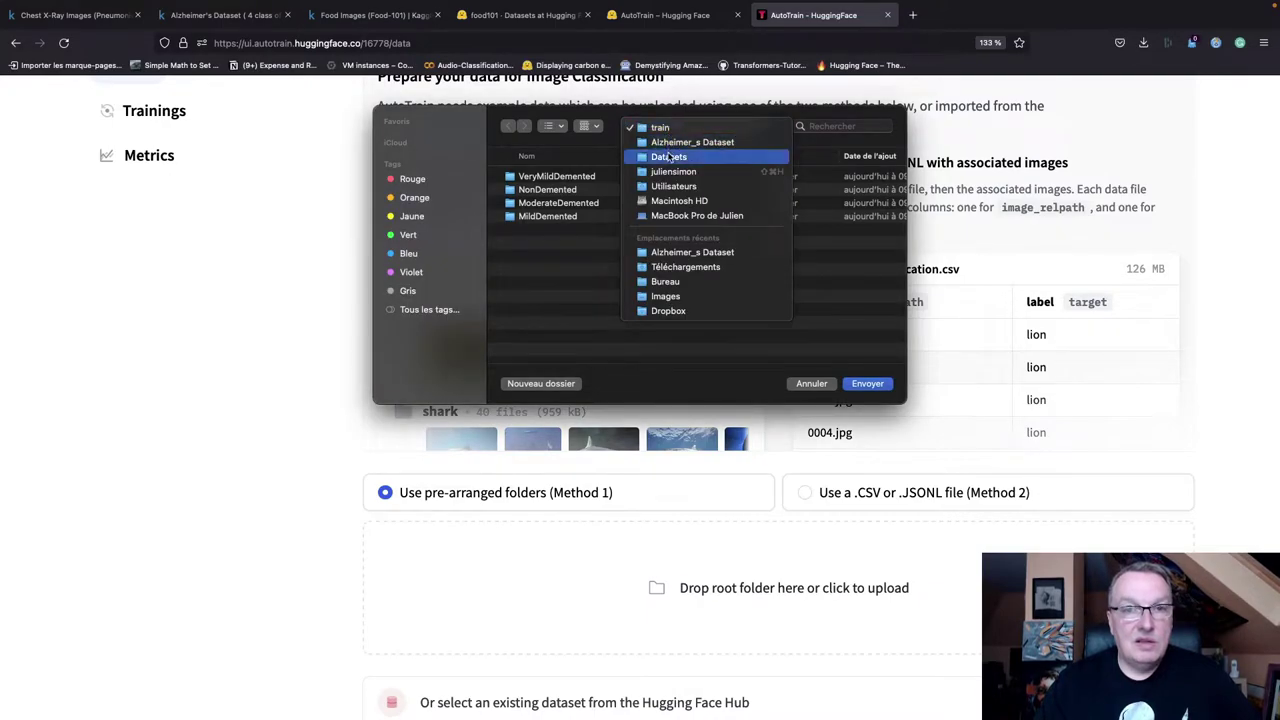
{"action": "left_click", "coordinate": [667, 150]}
{"action": "double_click", "coordinate": [582, 203]}
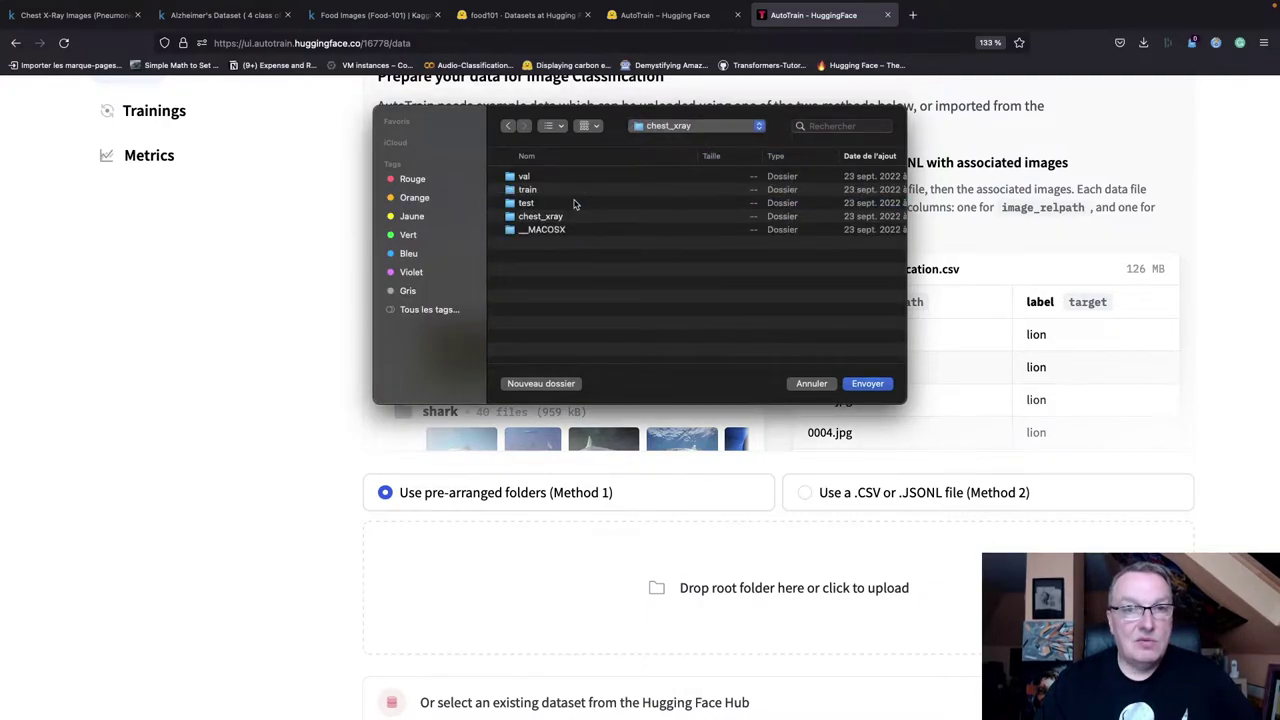
{"action": "left_click", "coordinate": [543, 190]}
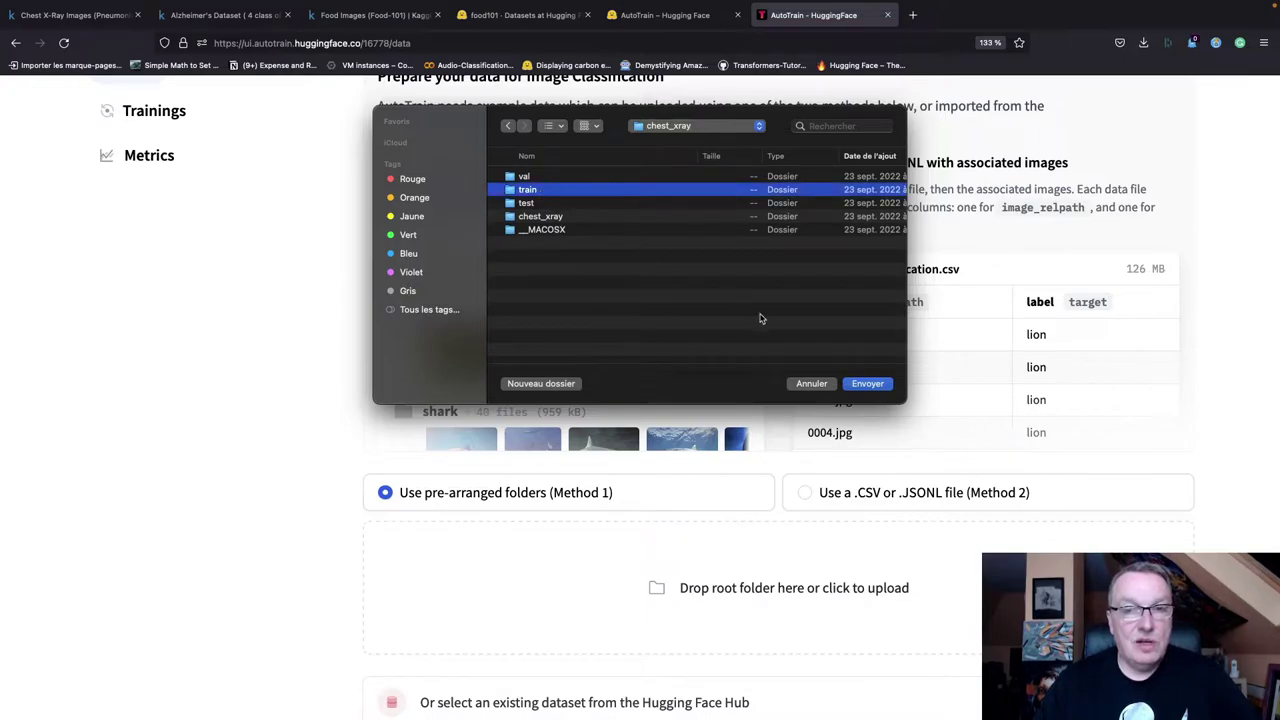
{"action": "left_click", "coordinate": [866, 384]}
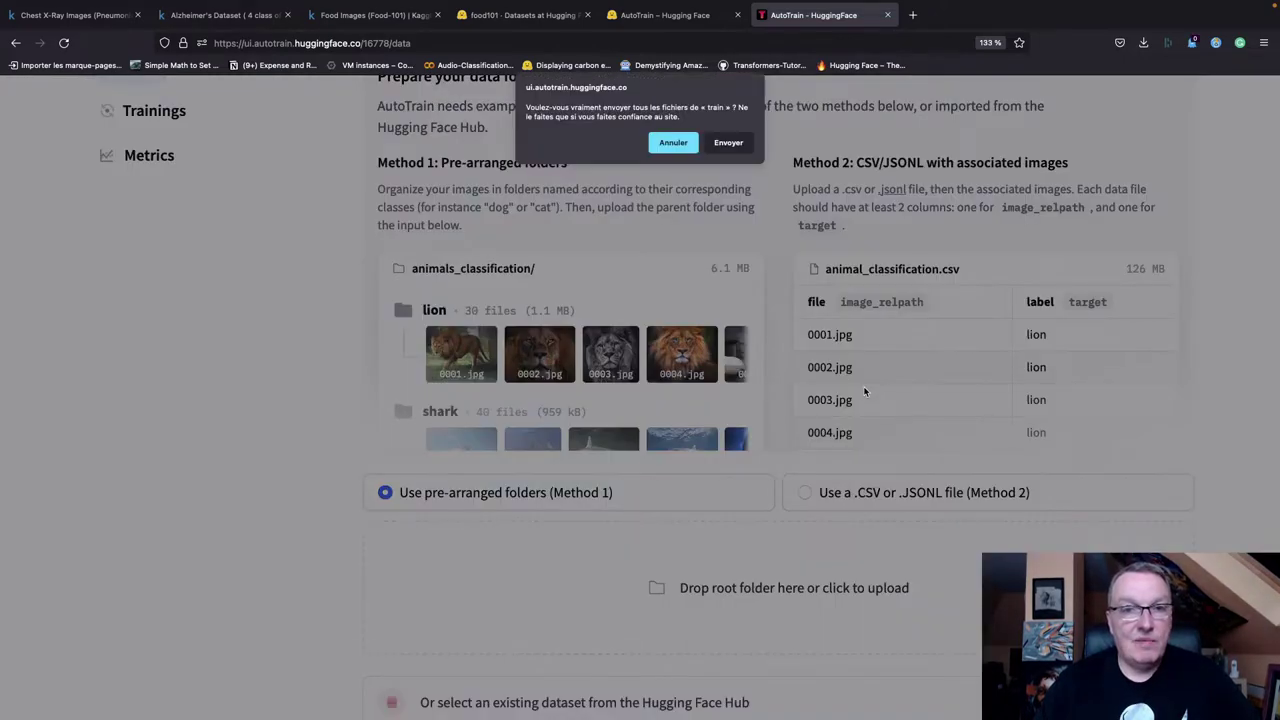
{"action": "left_click", "coordinate": [740, 150]}
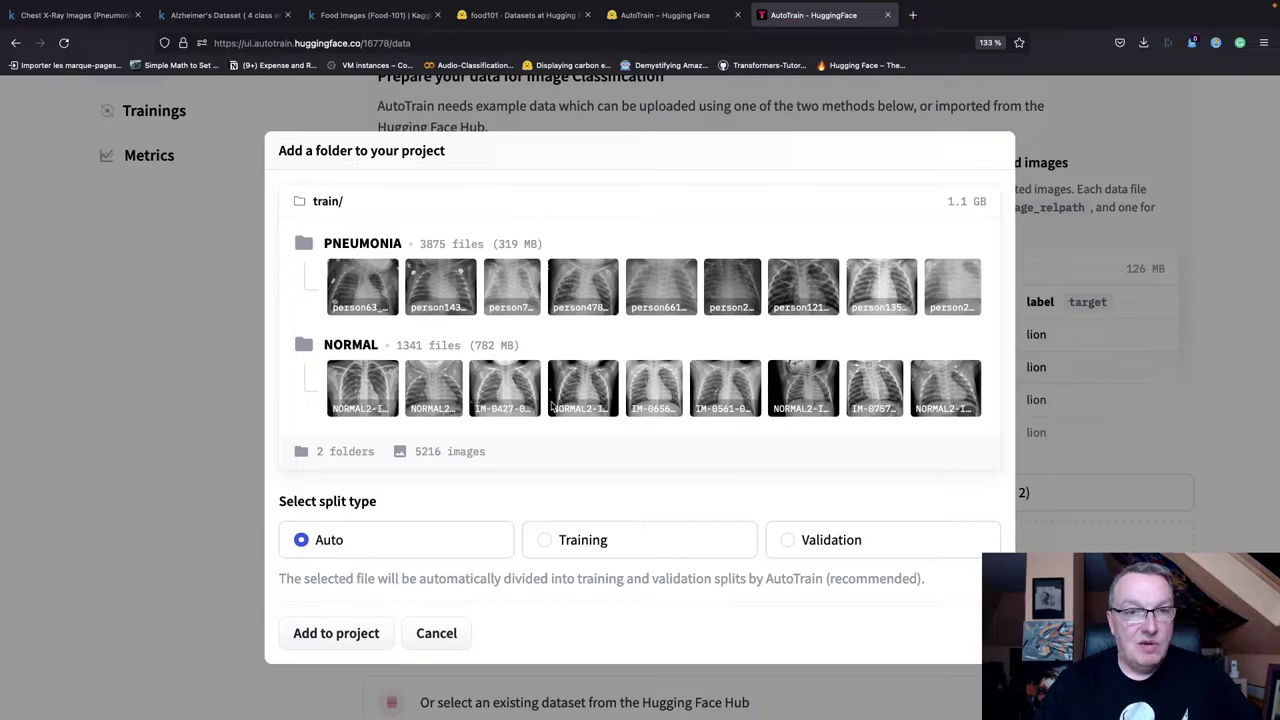
Assign the train folder to the Training split and add it to the project.
{"action": "left_click", "coordinate": [545, 546]}
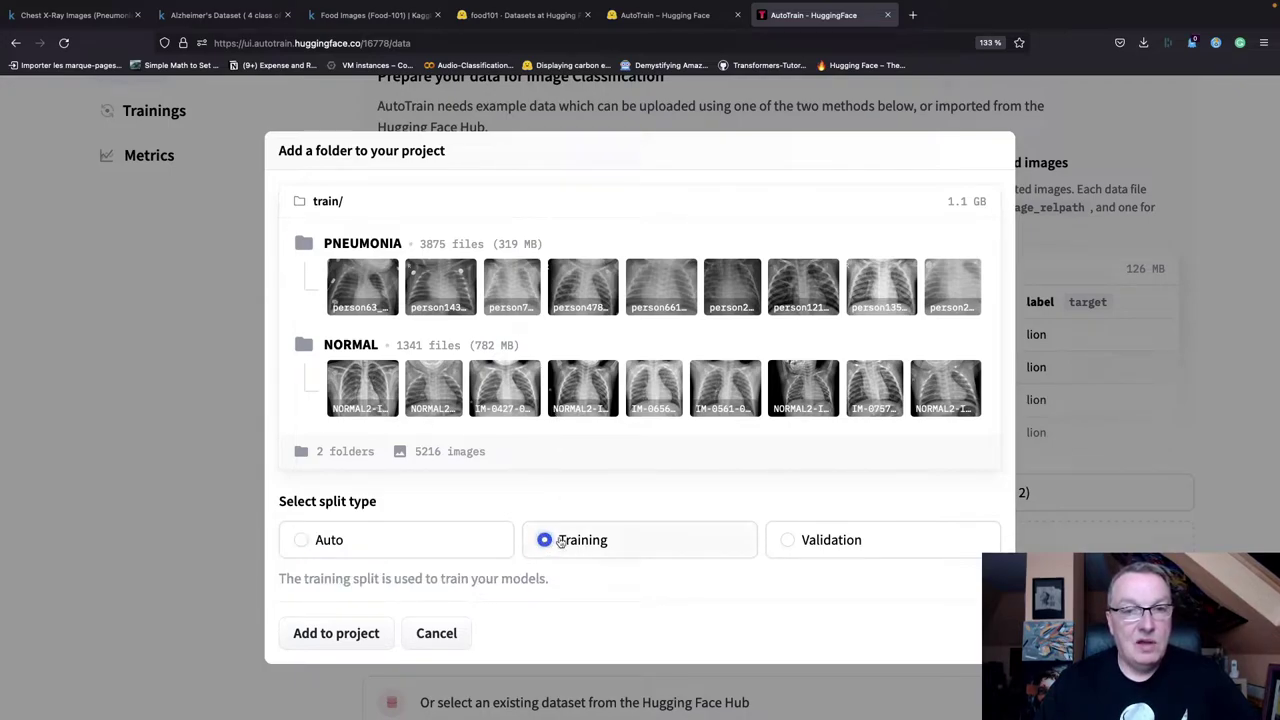
{"action": "left_click", "coordinate": [357, 638]}
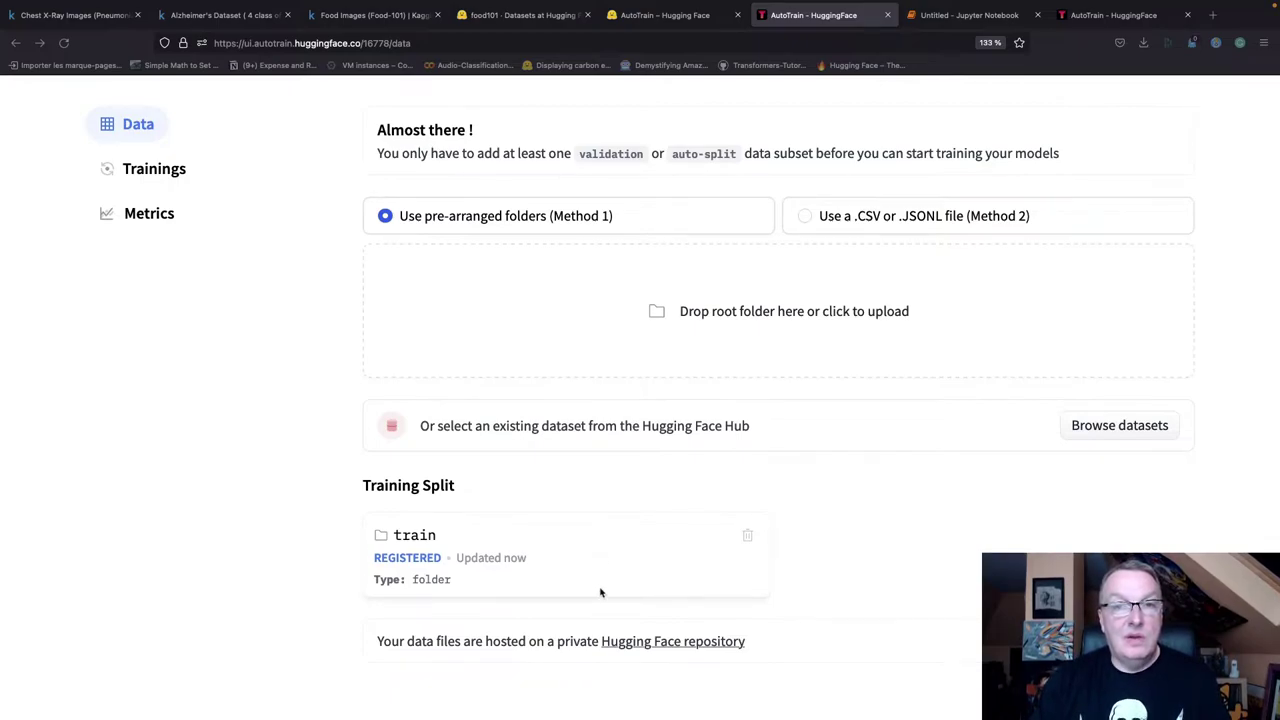
Upload the test folder from Datasets/chest_xray as pre-arranged image folders and approve sending its files.
{"action": "left_click", "coordinate": [673, 333]}
{"action": "left_click", "coordinate": [665, 130]}
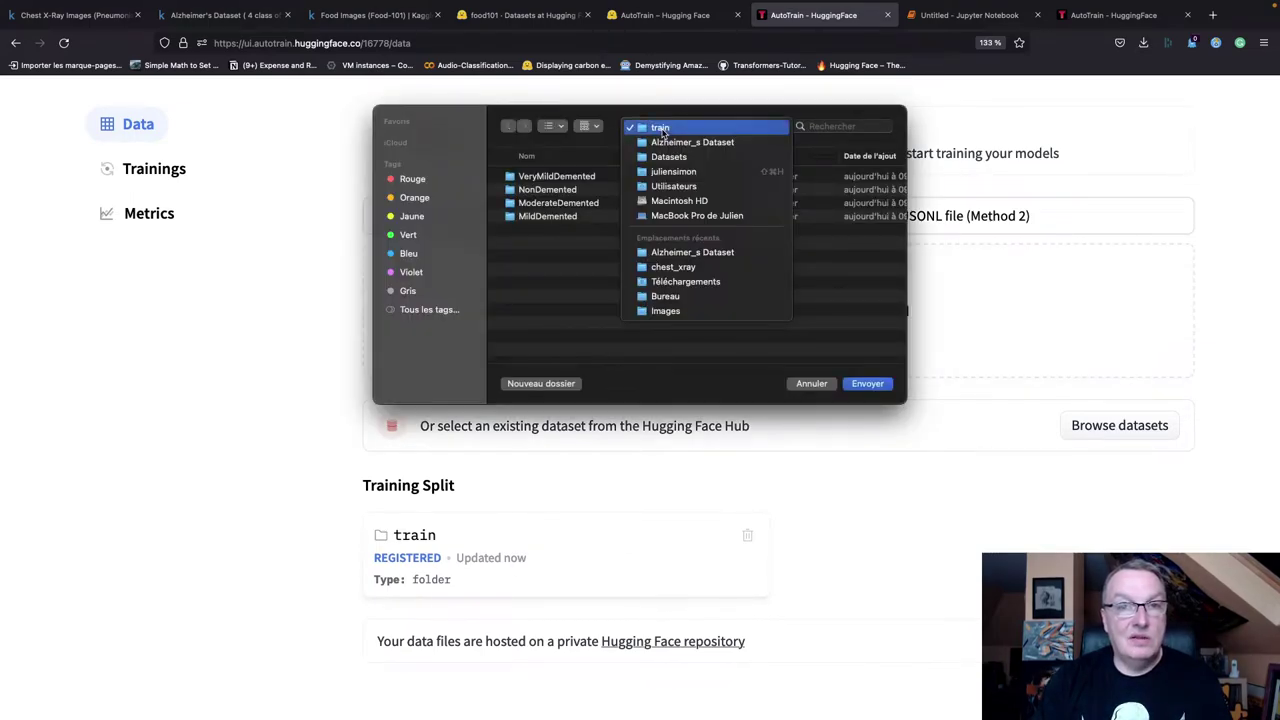
{"action": "left_click", "coordinate": [664, 157]}
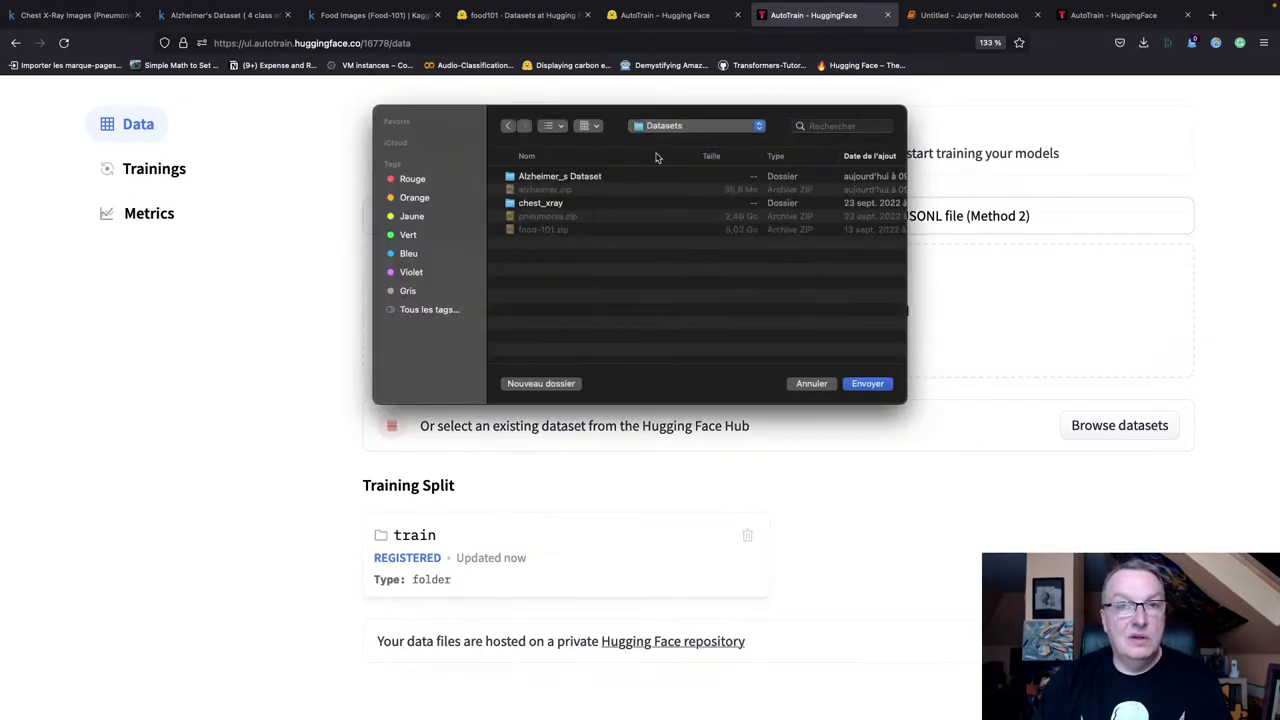
{"action": "double_click", "coordinate": [546, 205]}
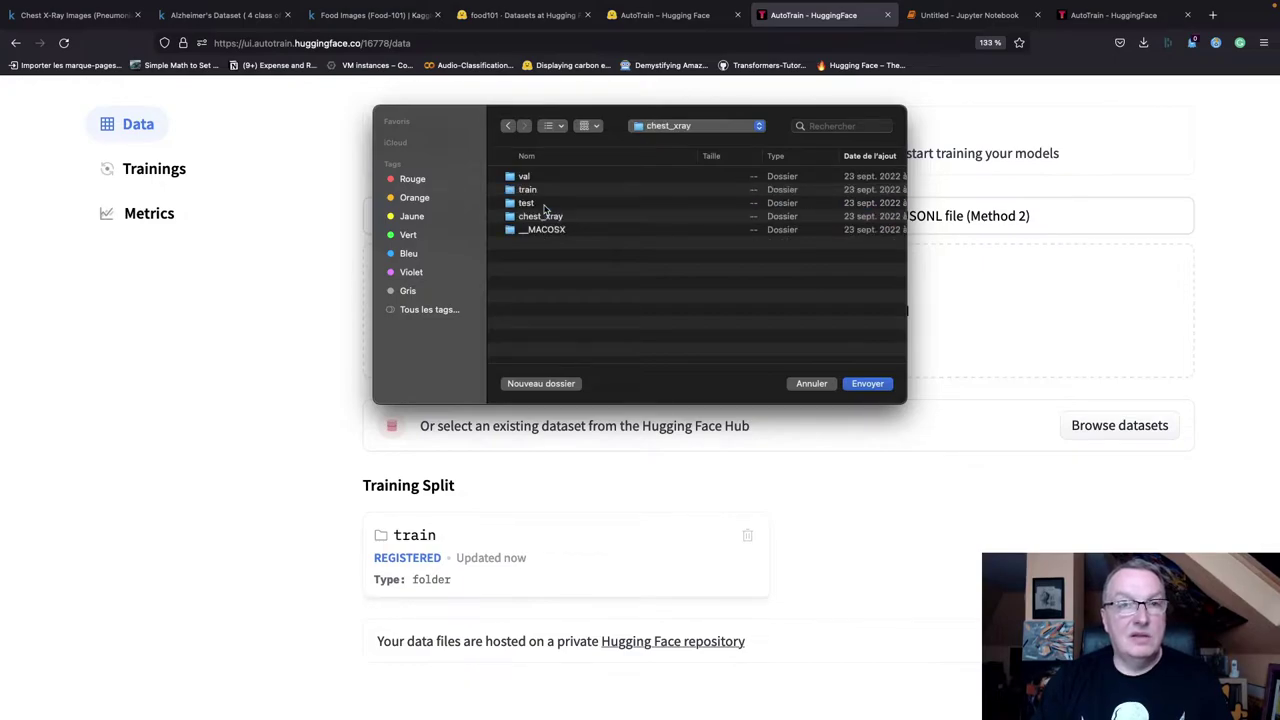
{"action": "left_click", "coordinate": [533, 204]}
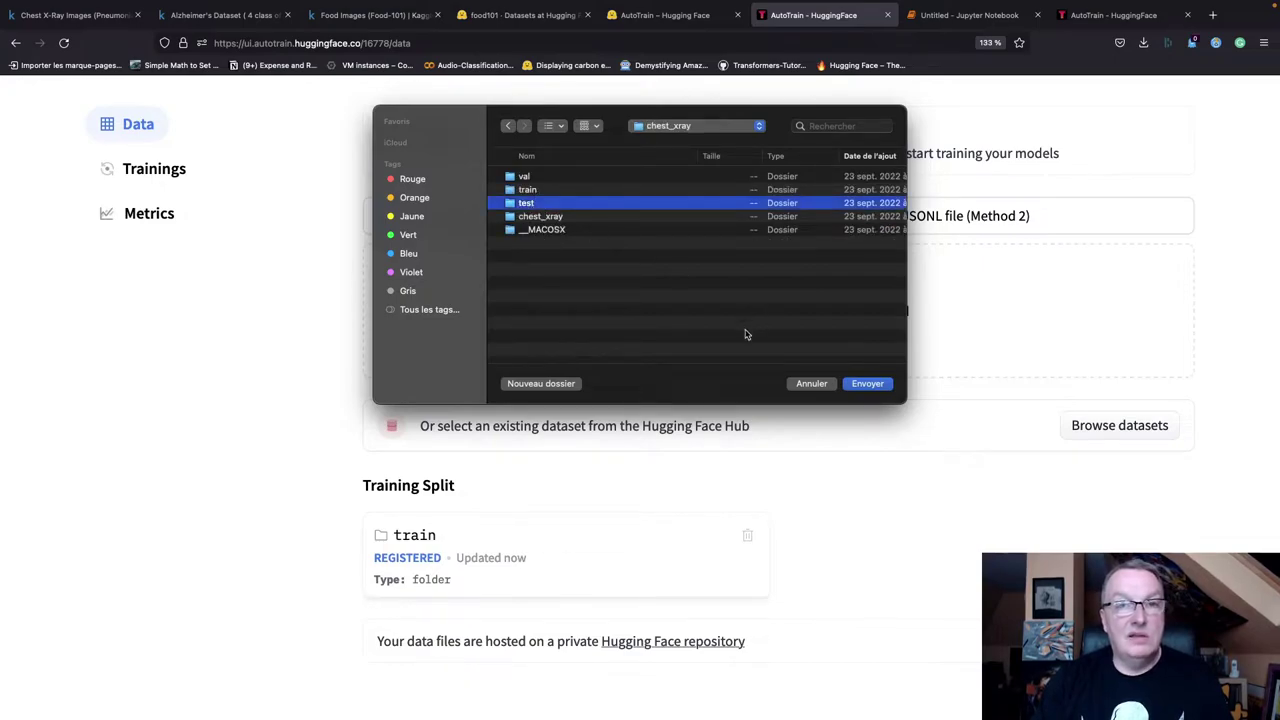
{"action": "left_click", "coordinate": [865, 384]}
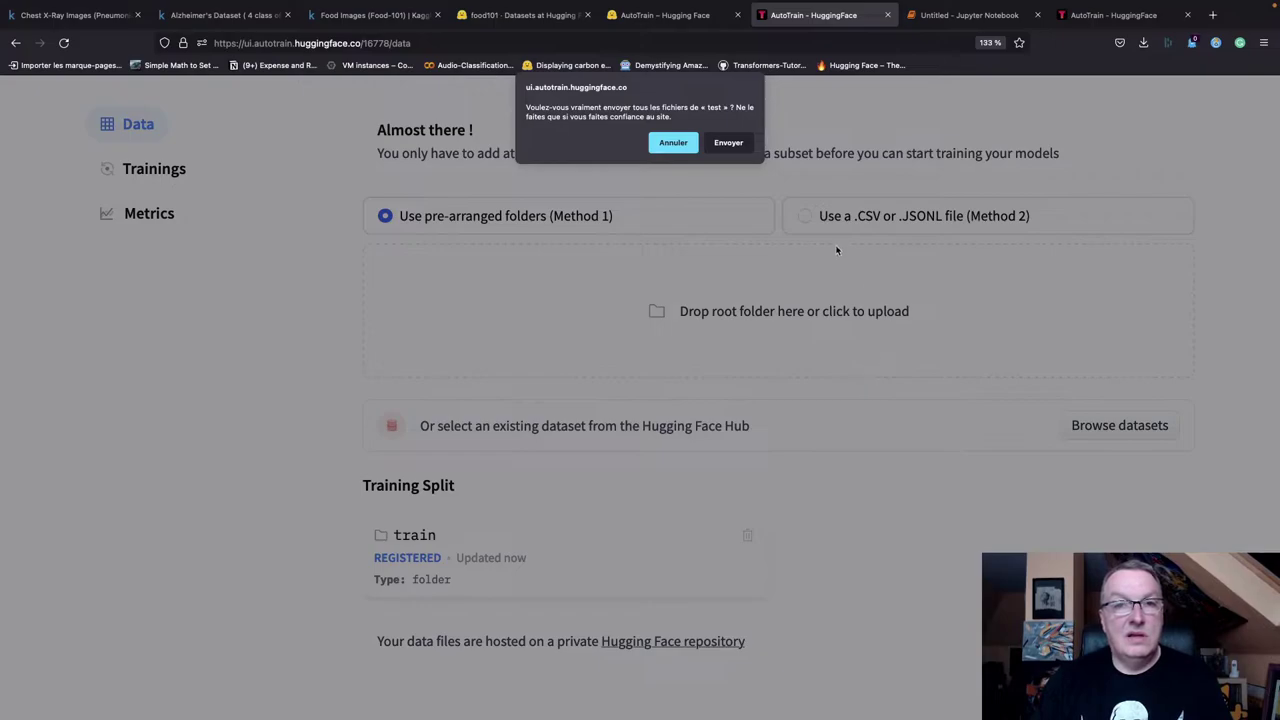
{"action": "left_click", "coordinate": [736, 148]}
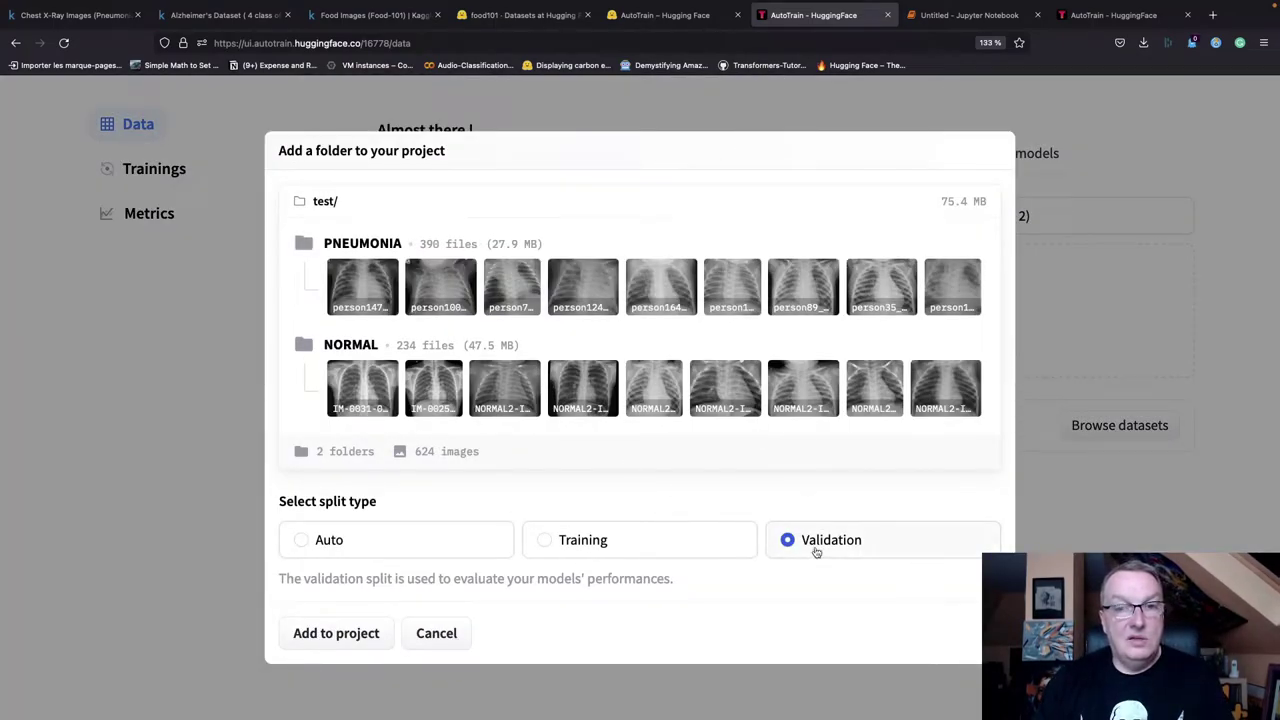
Add the test folder to the project as the Validation split and proceed to the project's trainings.
{"action": "left_click", "coordinate": [355, 635]}
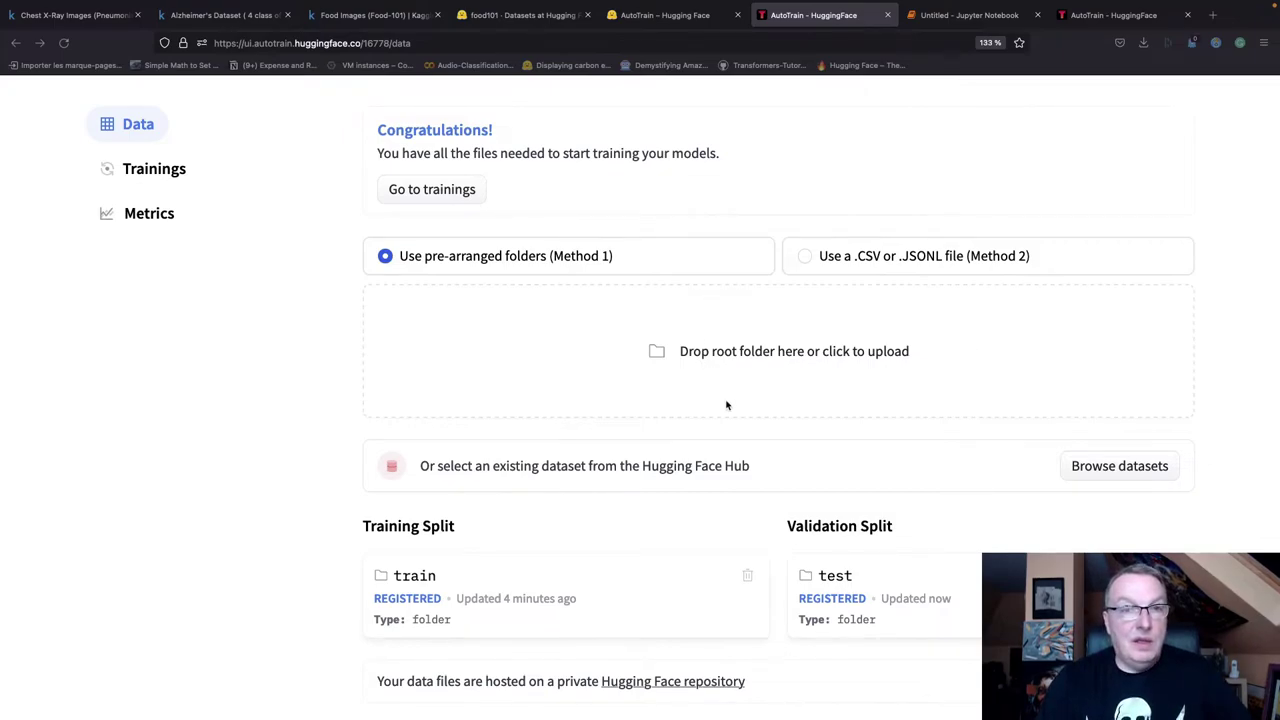
{"action": "scroll", "coordinate": [727, 405], "scroll_direction": "down", "scroll_amount": 1}
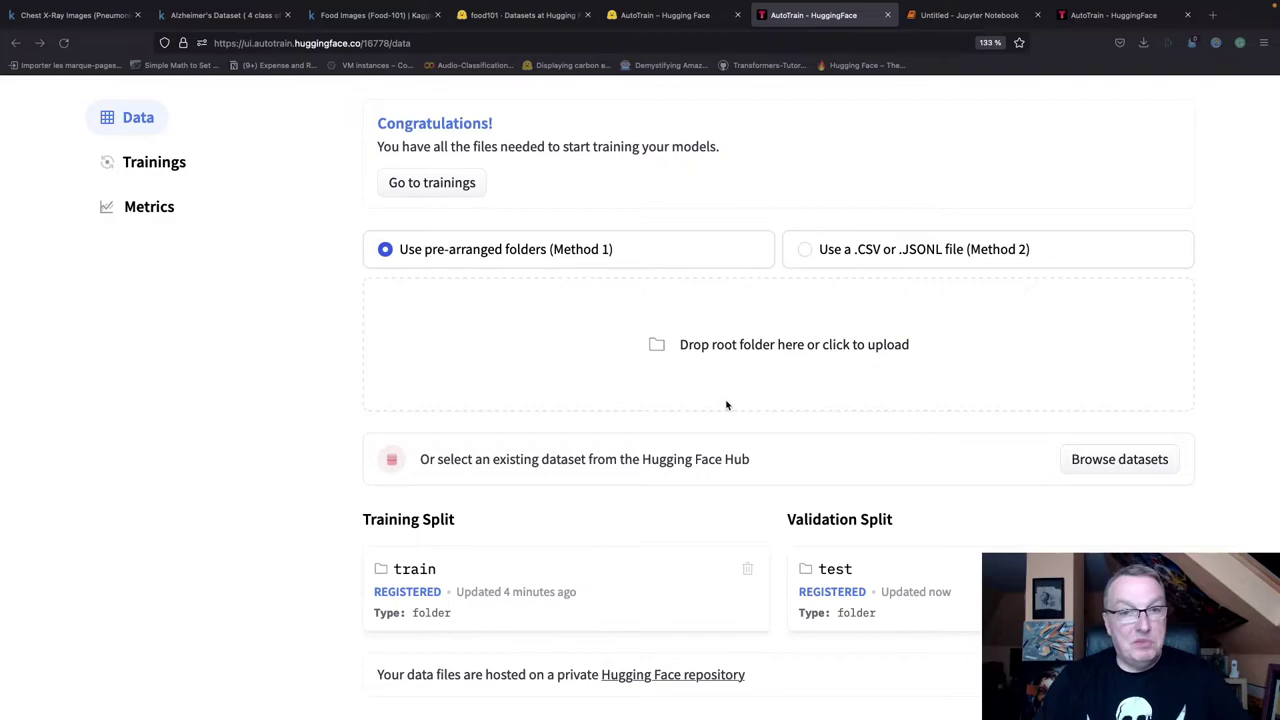
{"action": "left_click", "coordinate": [453, 189]}
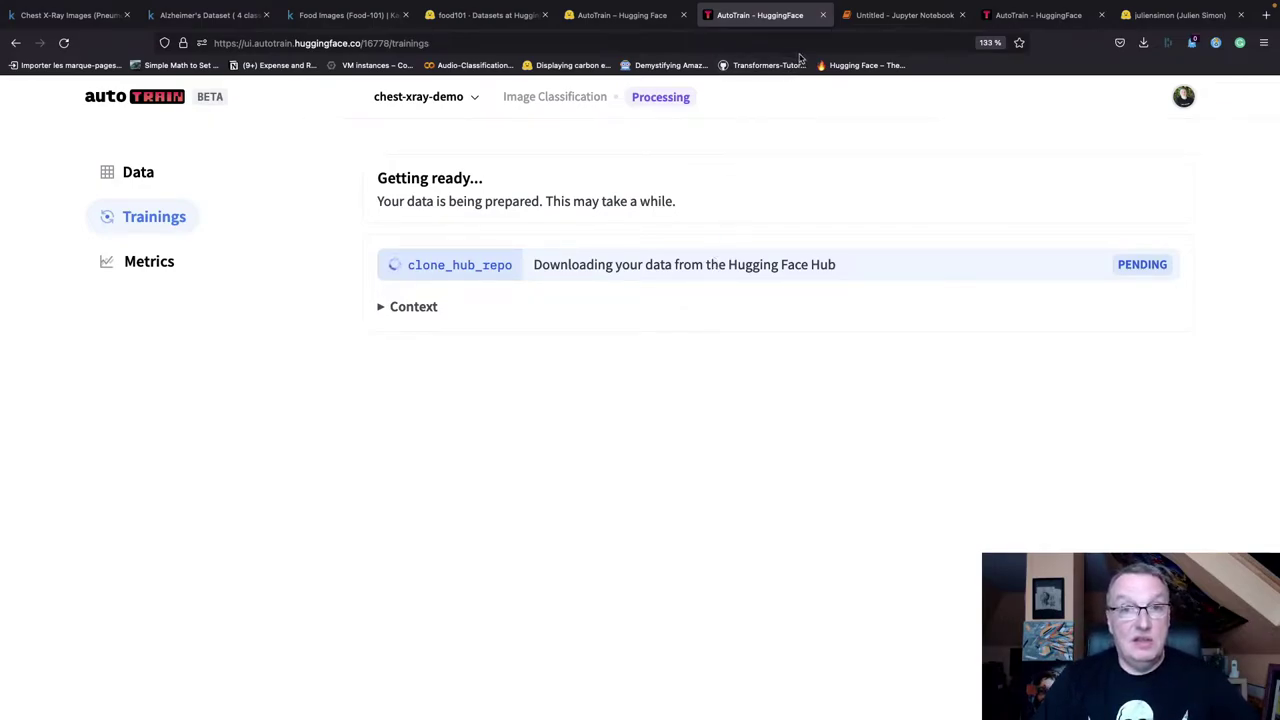
Open the private autotrain-data-chest-xray-demo dataset from the Hugging Face profile and check its visibility settings.
{"action": "left_click", "coordinate": [1175, 15]}
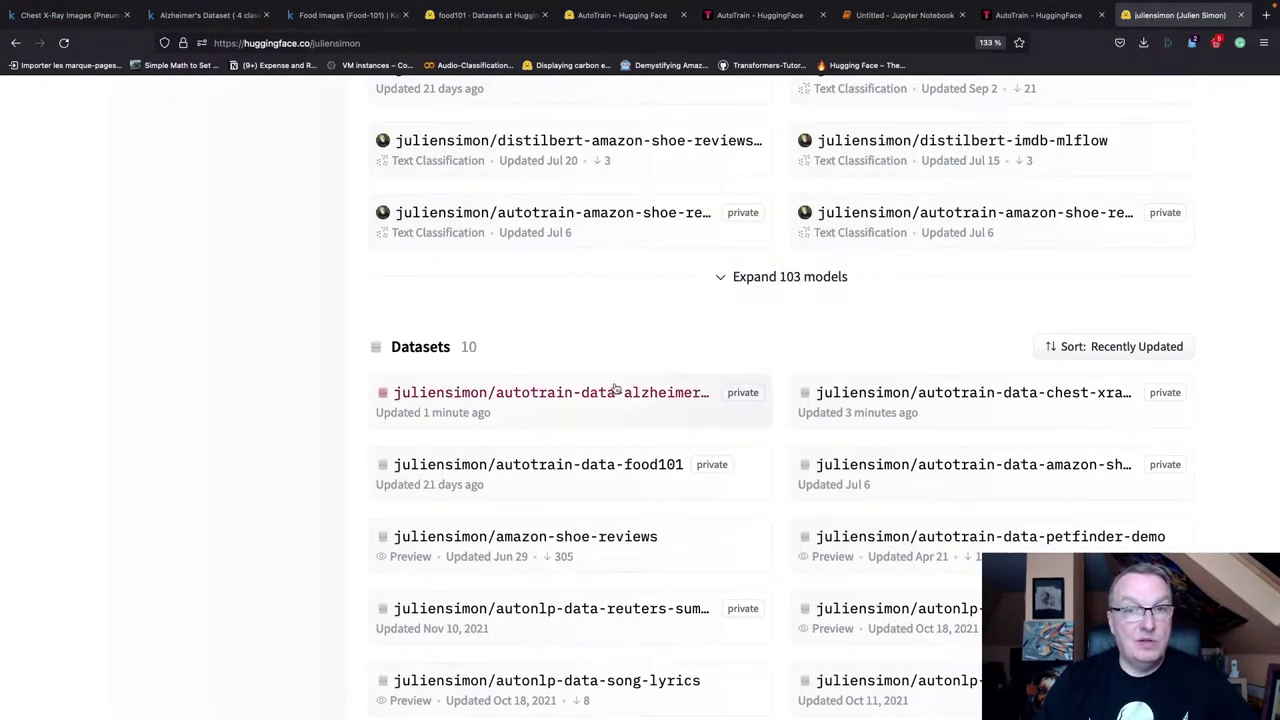
{"action": "left_click", "coordinate": [855, 400]}
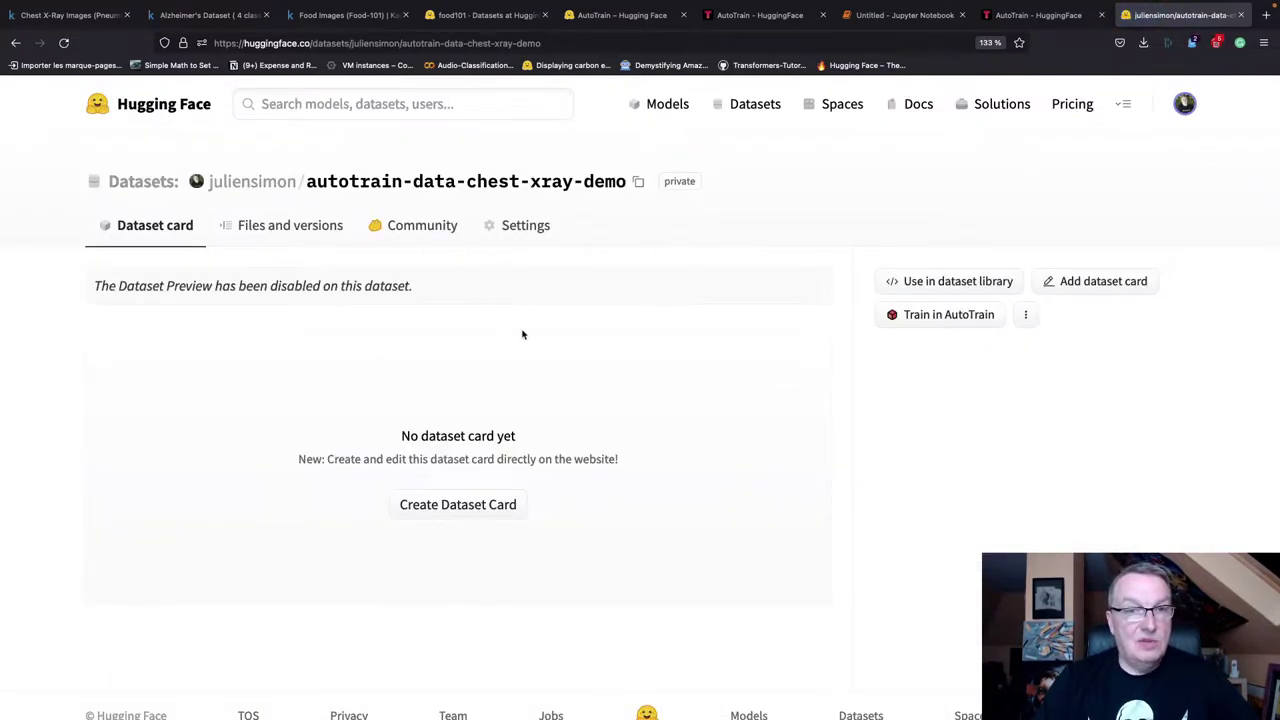
{"action": "left_click", "coordinate": [518, 228]}
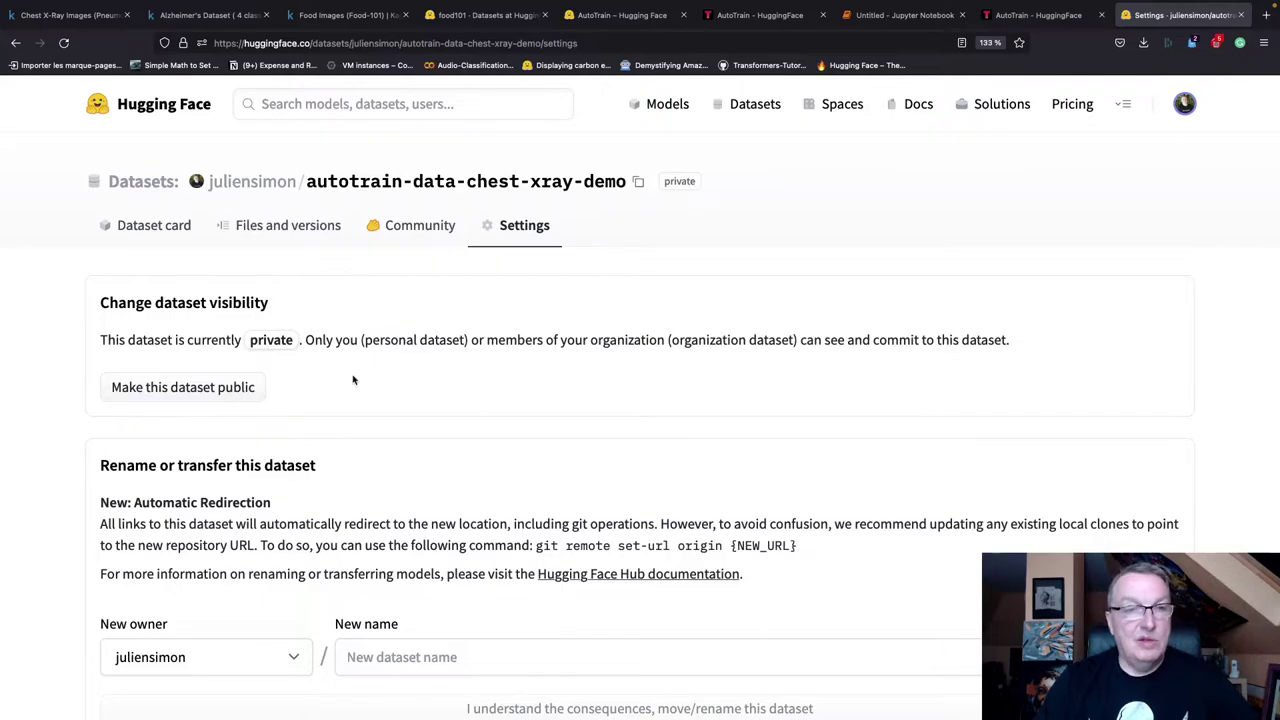
{"action": "left_click", "coordinate": [173, 229]}
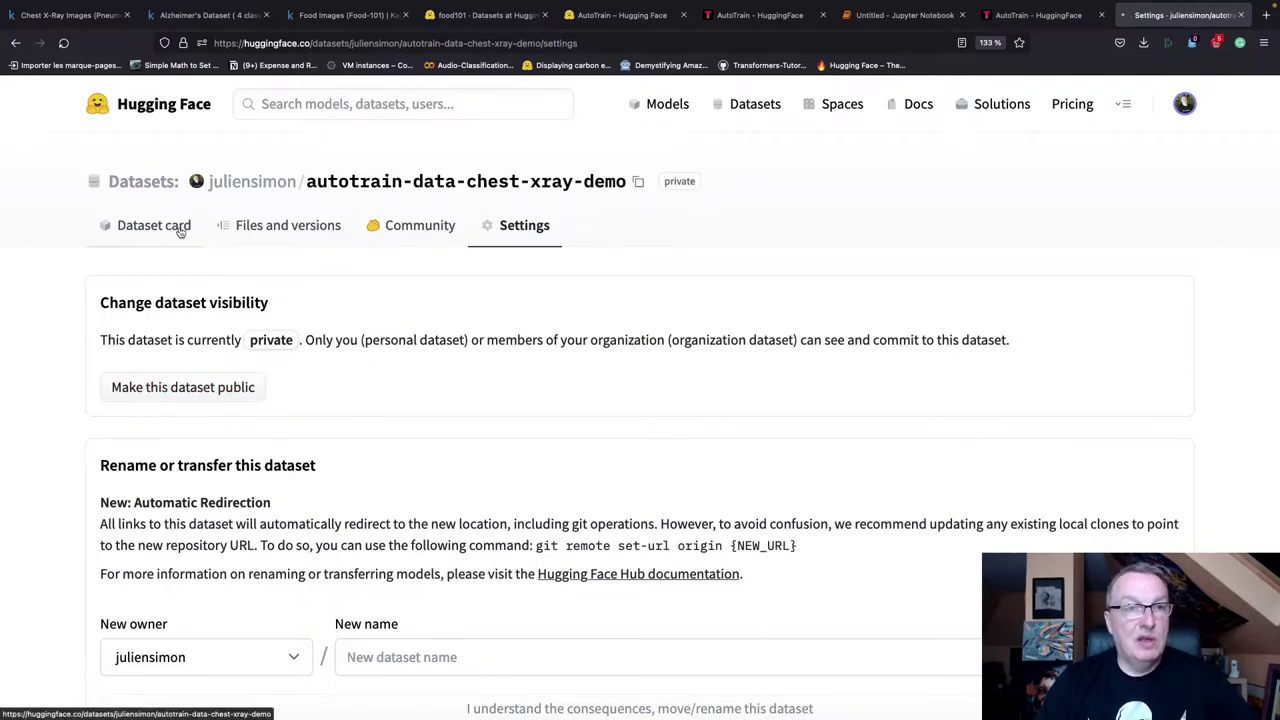
Browse the dataset repository's files down to raw/image_folders/train/train/NORMAL and examine the uploaded X-ray images.
{"action": "left_click", "coordinate": [251, 229]}
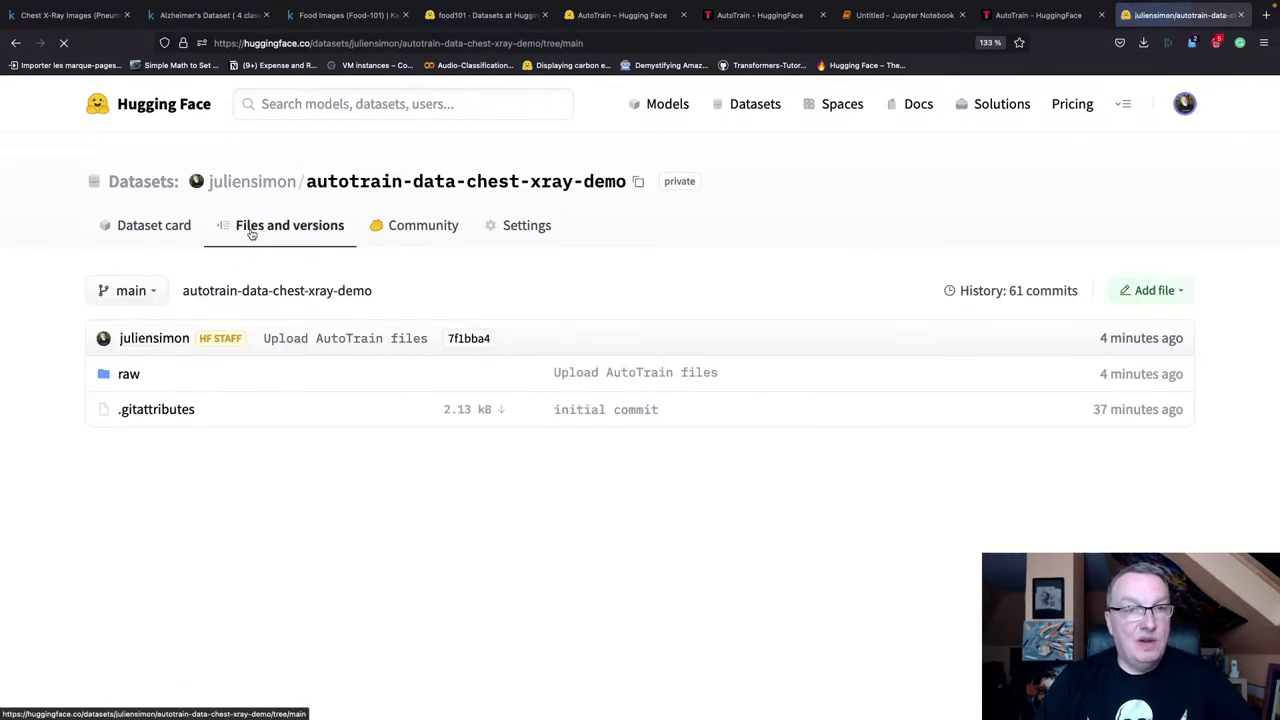
{"action": "left_click", "coordinate": [130, 375]}
{"action": "left_click", "coordinate": [130, 376]}
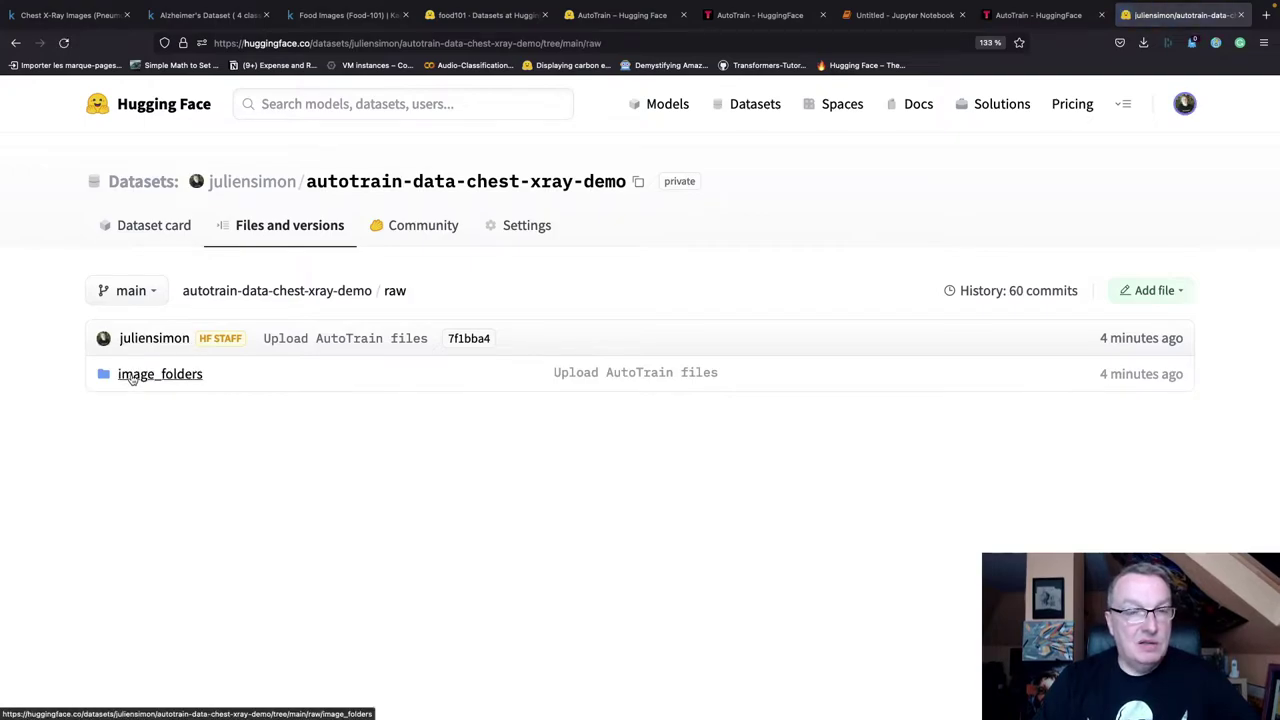
{"action": "left_click", "coordinate": [133, 375]}
{"action": "left_click", "coordinate": [145, 376]}
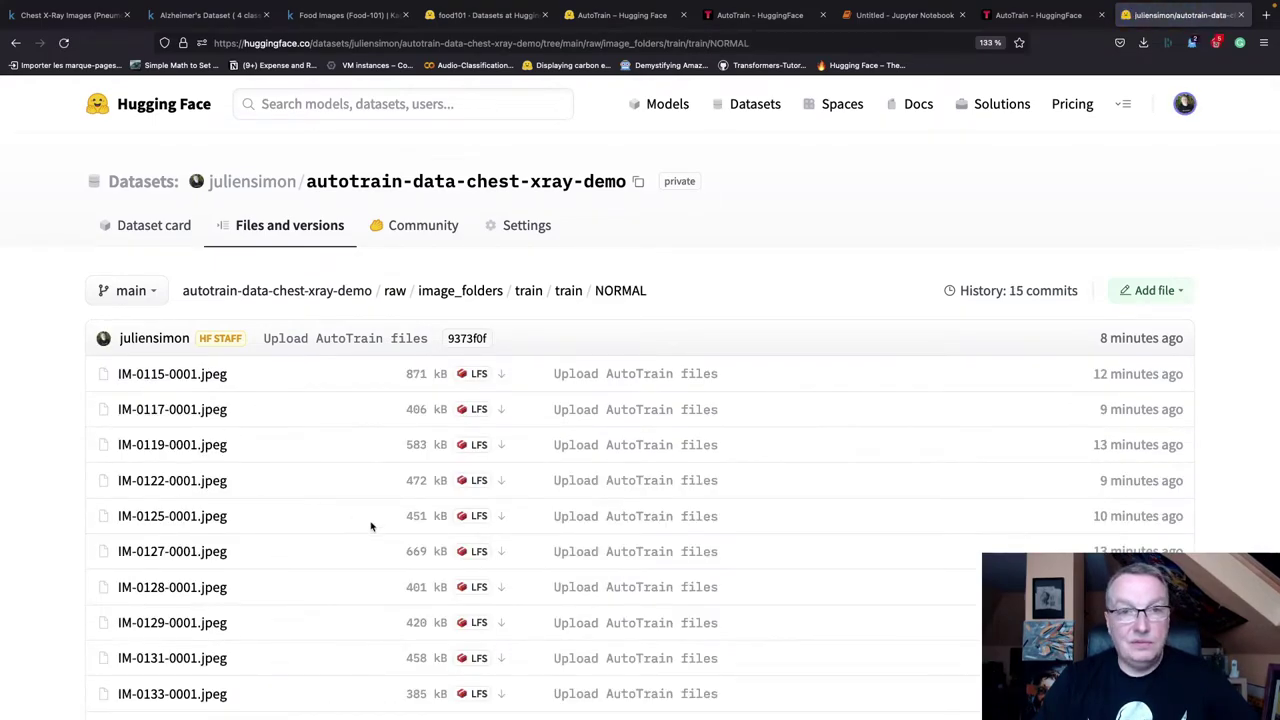
{"action": "scroll", "coordinate": [370, 526], "scroll_direction": "down", "scroll_amount": 1}
{"action": "scroll", "coordinate": [370, 526], "scroll_direction": "up", "scroll_amount": 1}
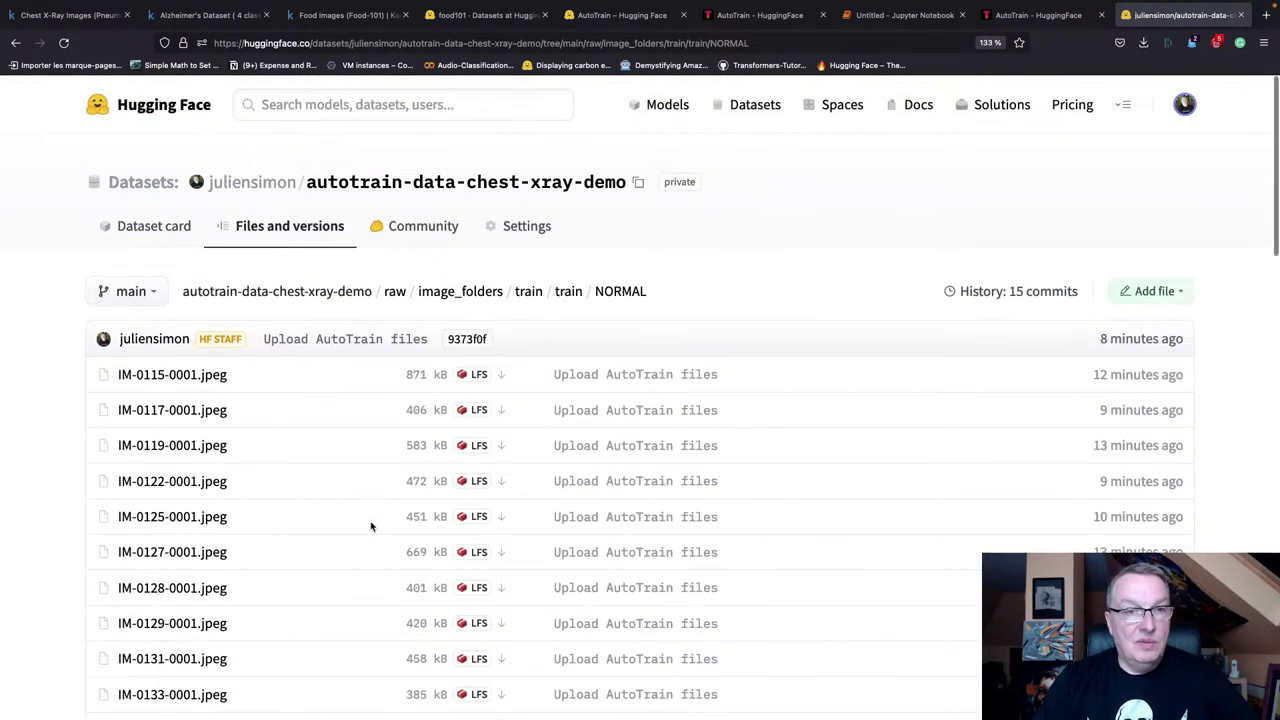
{"action": "scroll", "coordinate": [370, 526], "scroll_direction": "down", "scroll_amount": 2}
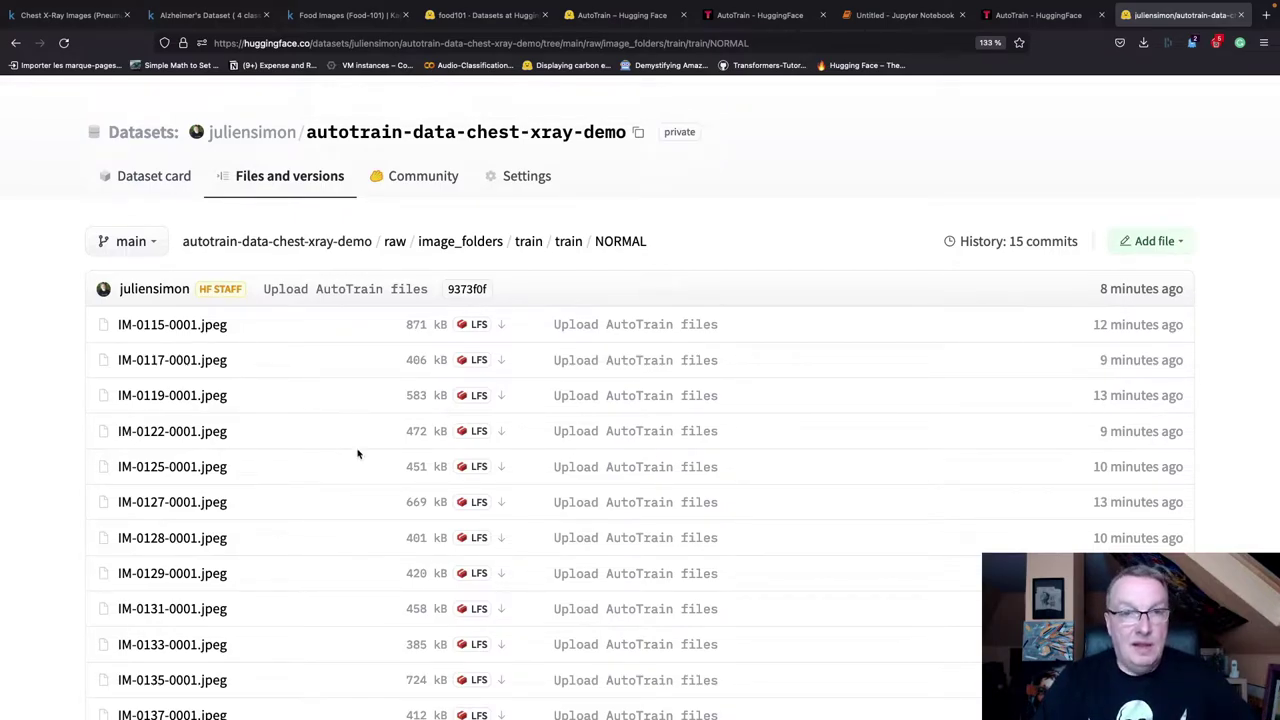
Return to the dataset card and view the code for loading the dataset with the datasets library.
{"action": "left_click", "coordinate": [268, 245]}
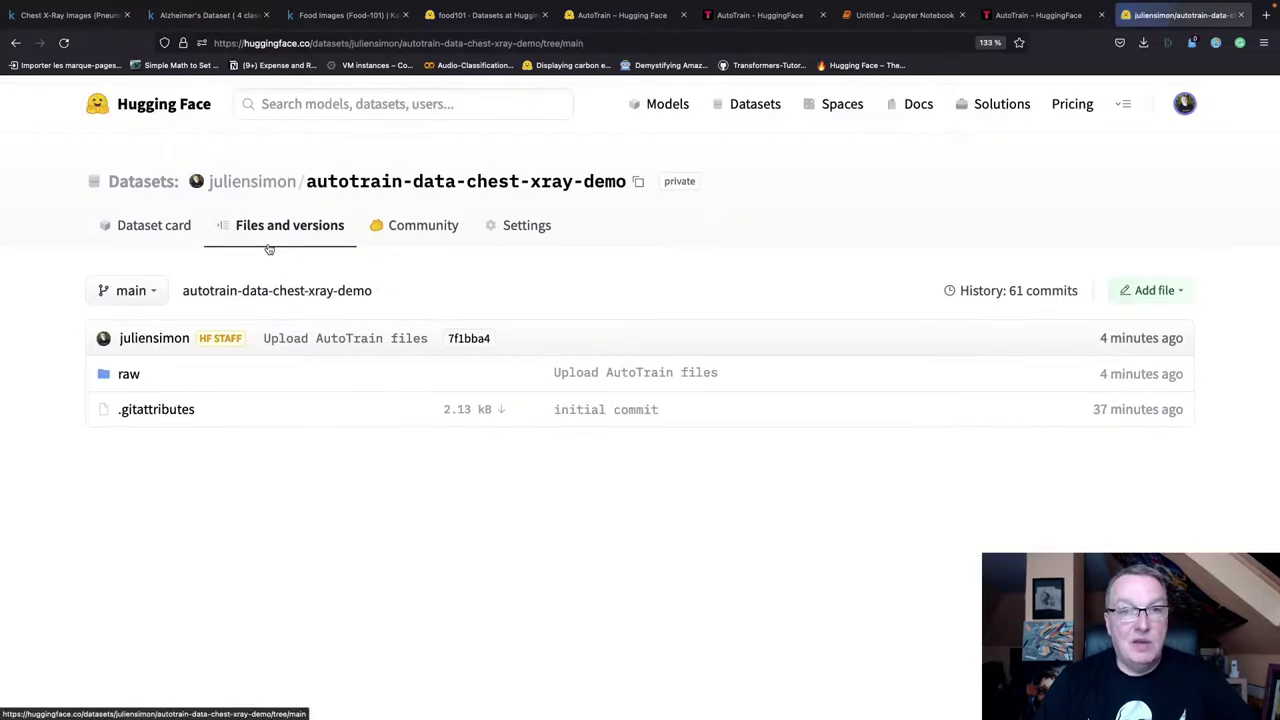
{"action": "left_click", "coordinate": [166, 237]}
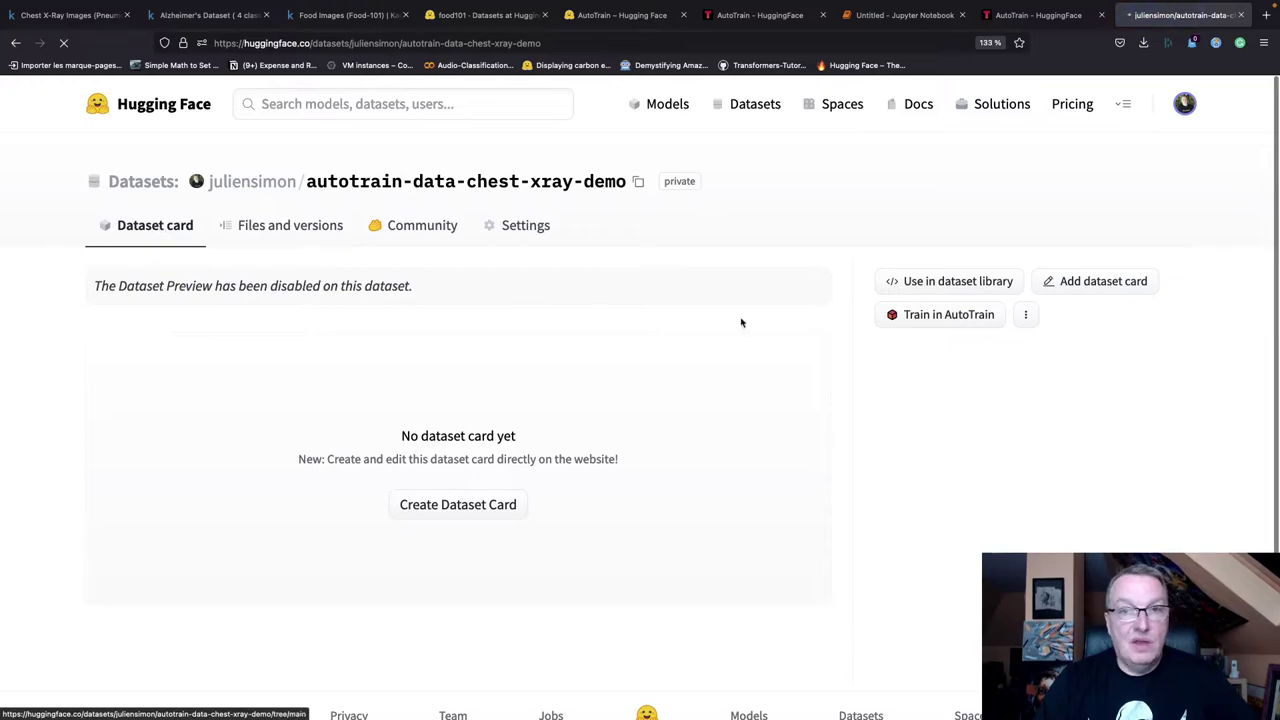
{"action": "left_click", "coordinate": [970, 286]}
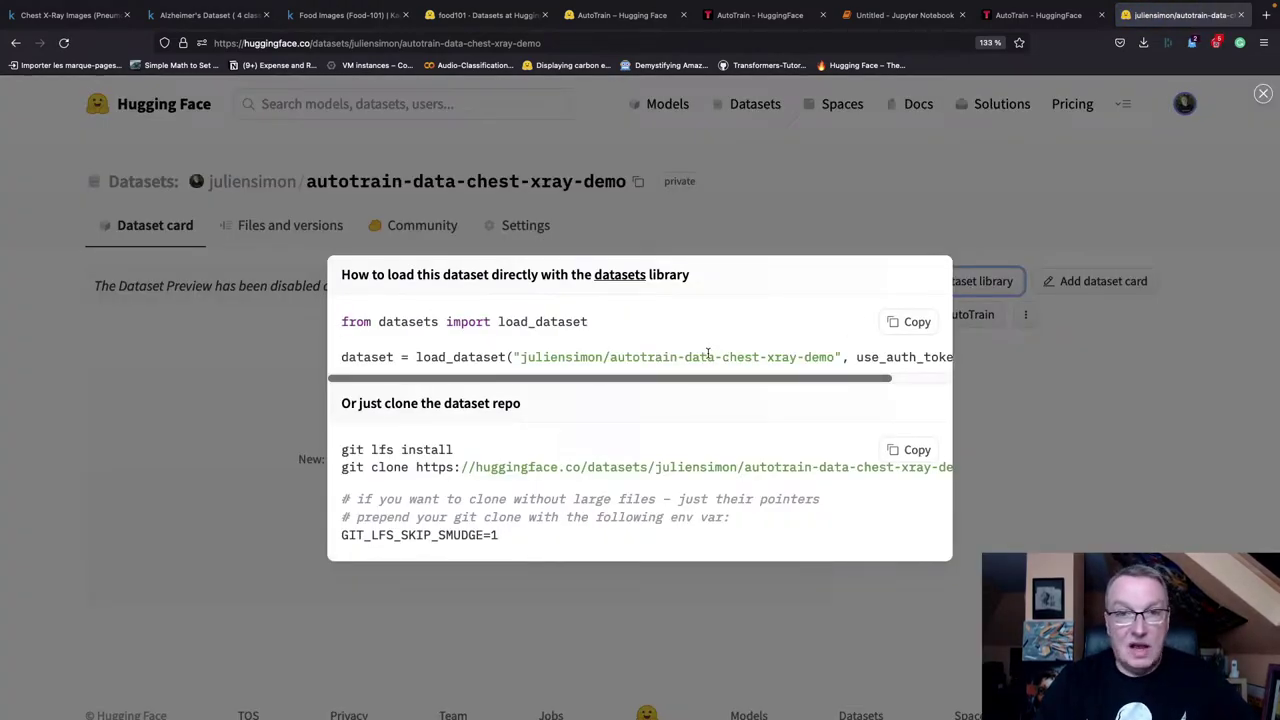
{"action": "scroll", "coordinate": [707, 356], "scroll_direction": "right", "scroll_amount": 2}
{"action": "scroll", "coordinate": [600, 360], "scroll_direction": "left", "scroll_amount": 2}
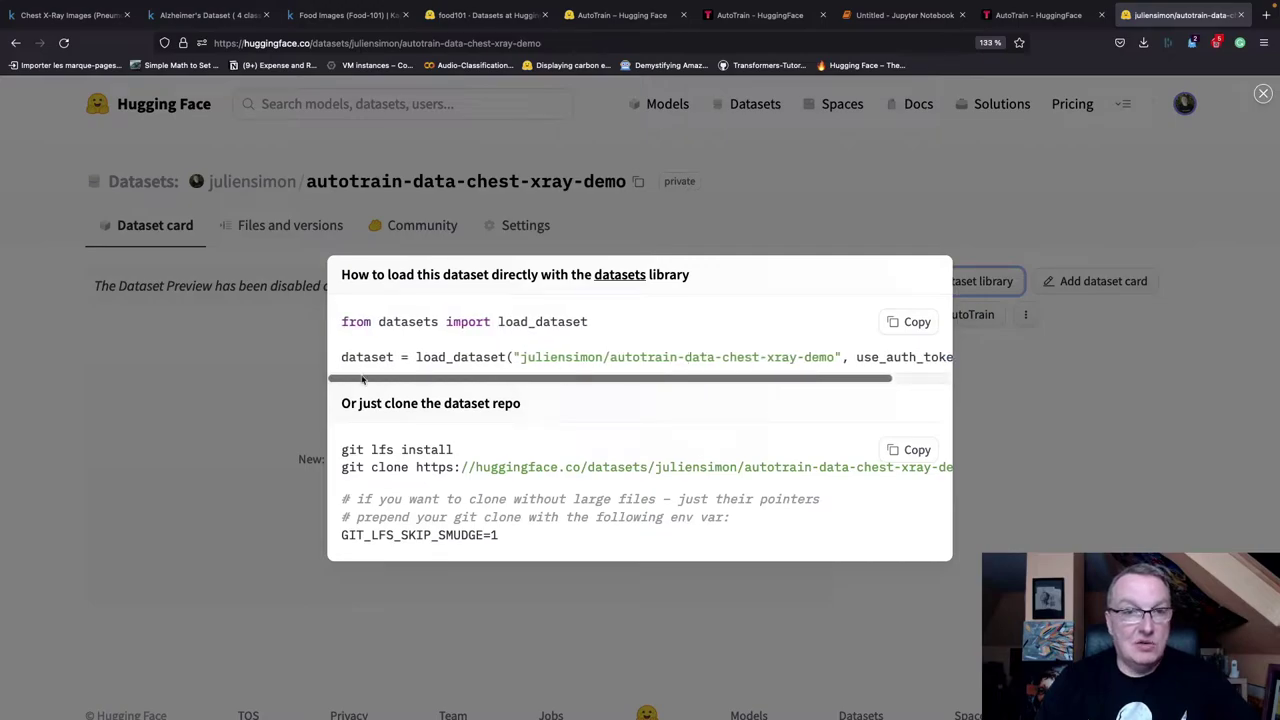
{"action": "left_click", "coordinate": [237, 376]}
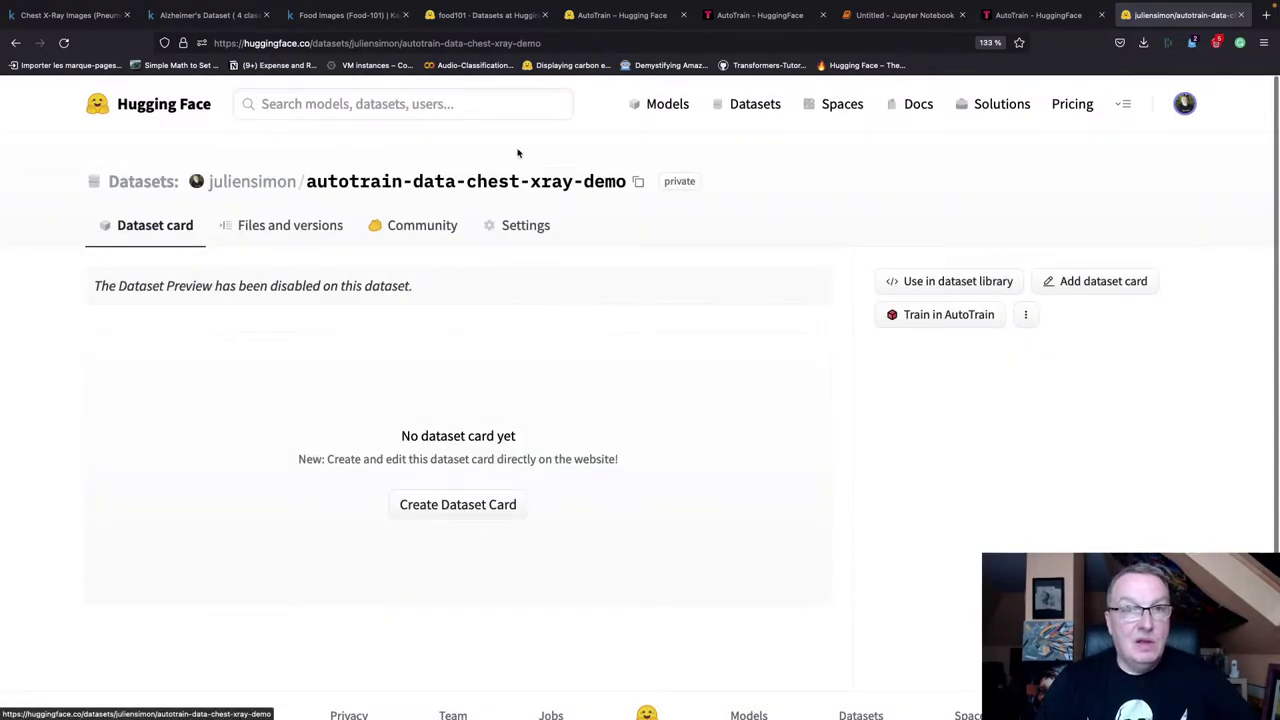
Return to the chest-xray-demo project in AutoTrain and examine the training progress and each model's loss and accuracy metrics.
{"action": "left_click", "coordinate": [750, 18]}
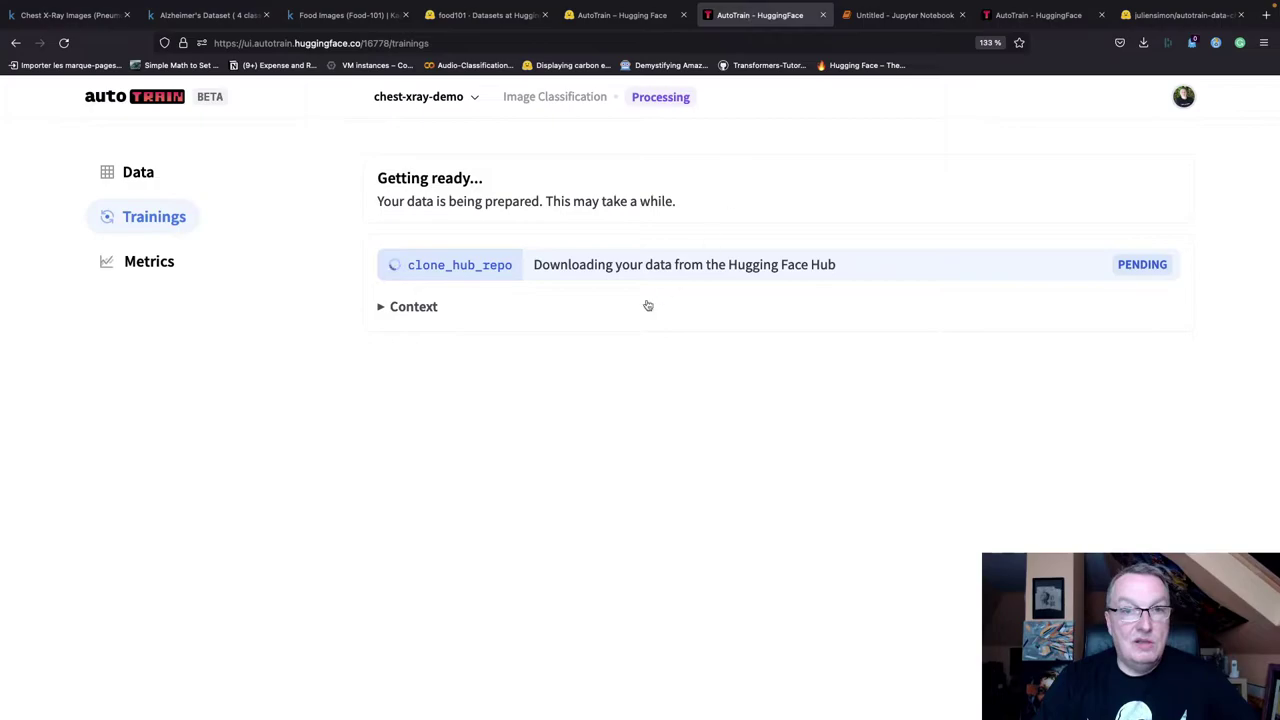
{"action": "left_click", "coordinate": [381, 316]}
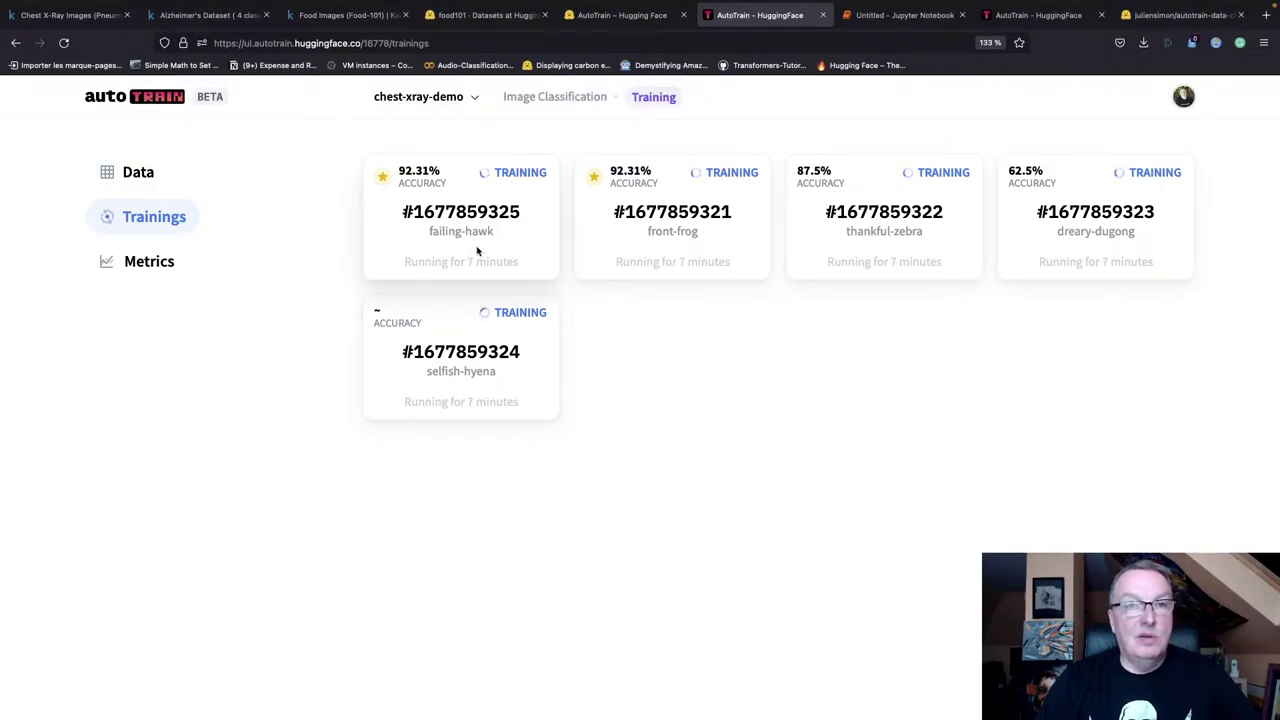
{"action": "left_click", "coordinate": [168, 272]}
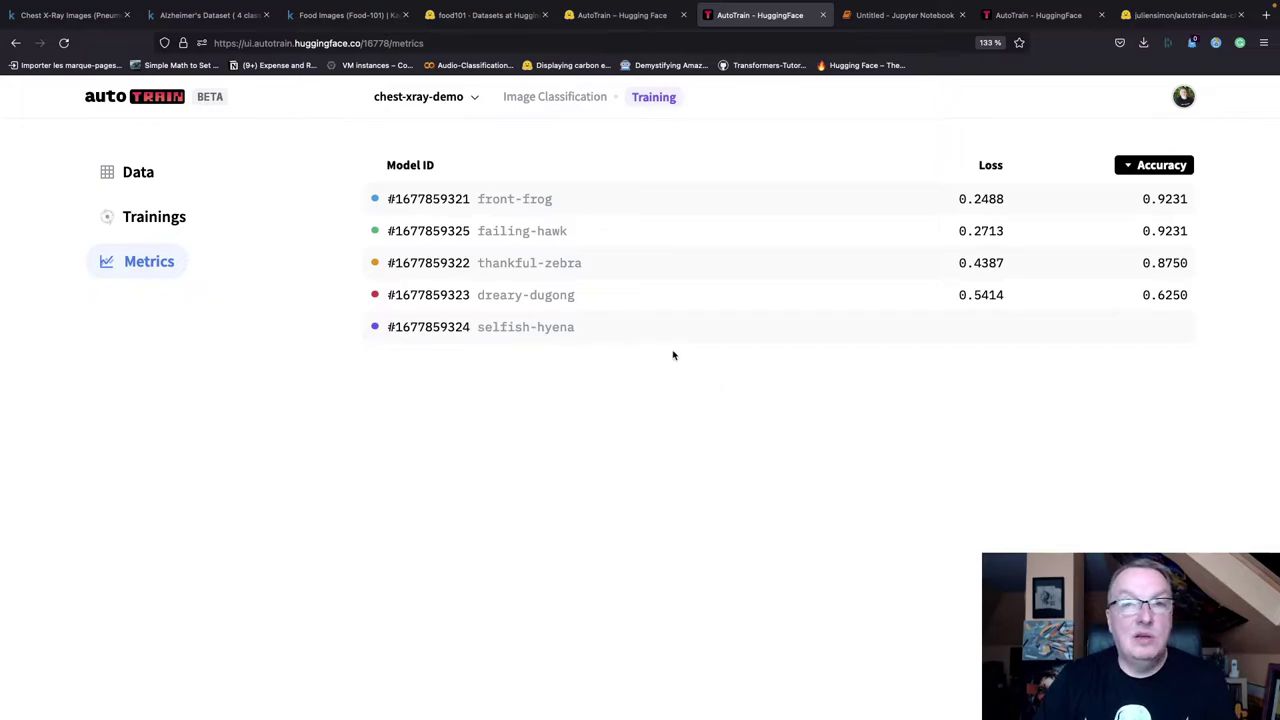
{"action": "left_click", "coordinate": [186, 224]}
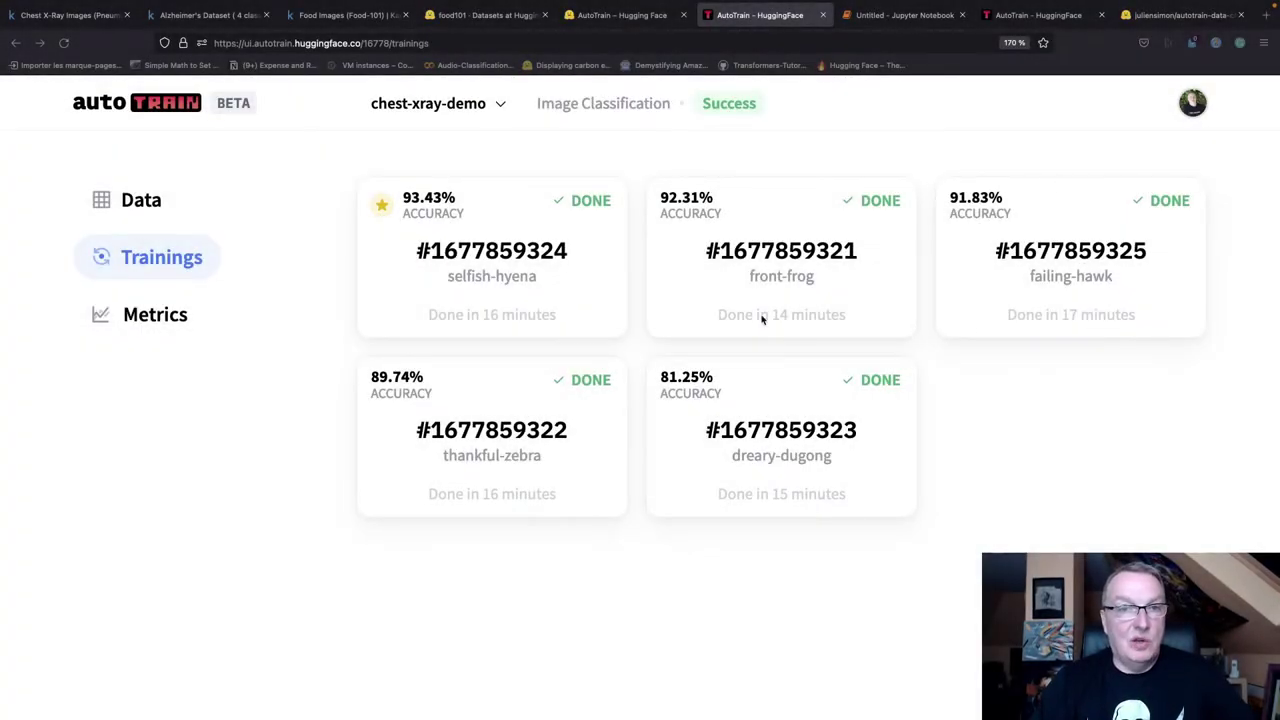
Open the selfish-hyena model on the Hugging Face Hub and review the validation metrics on its model card.
{"action": "left_click", "coordinate": [574, 290]}
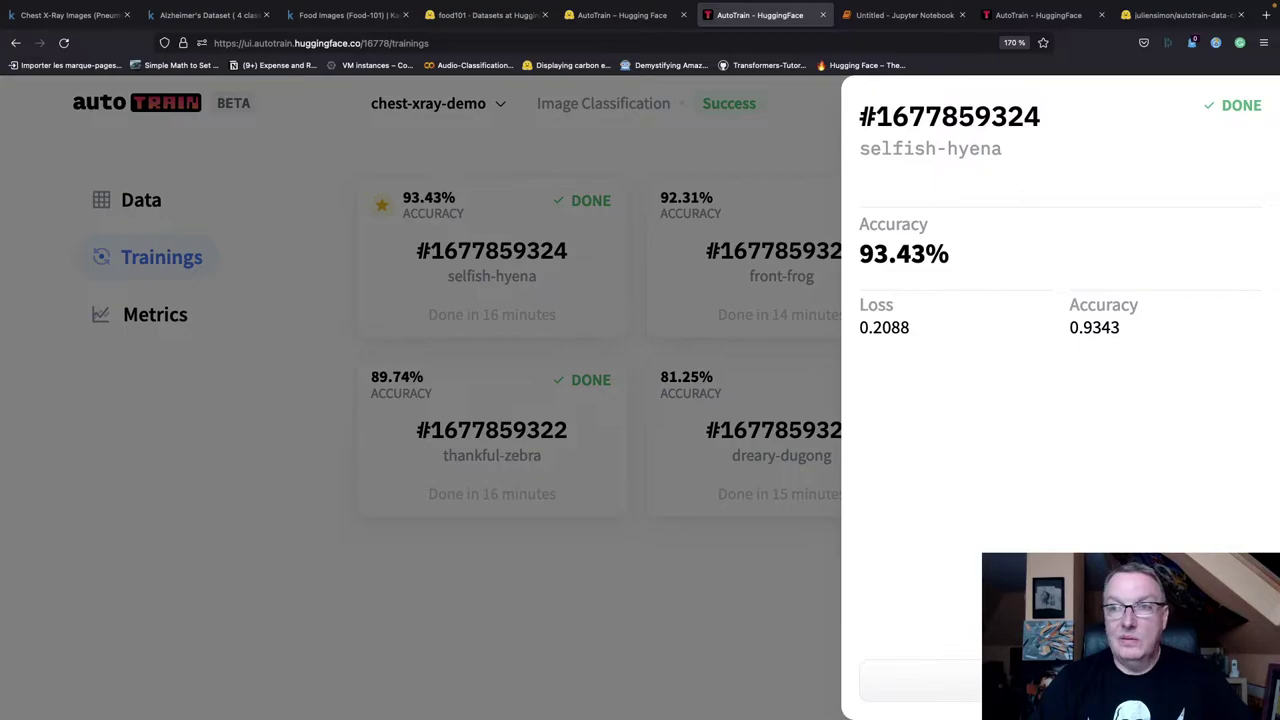
{"action": "left_click", "coordinate": [920, 682]}
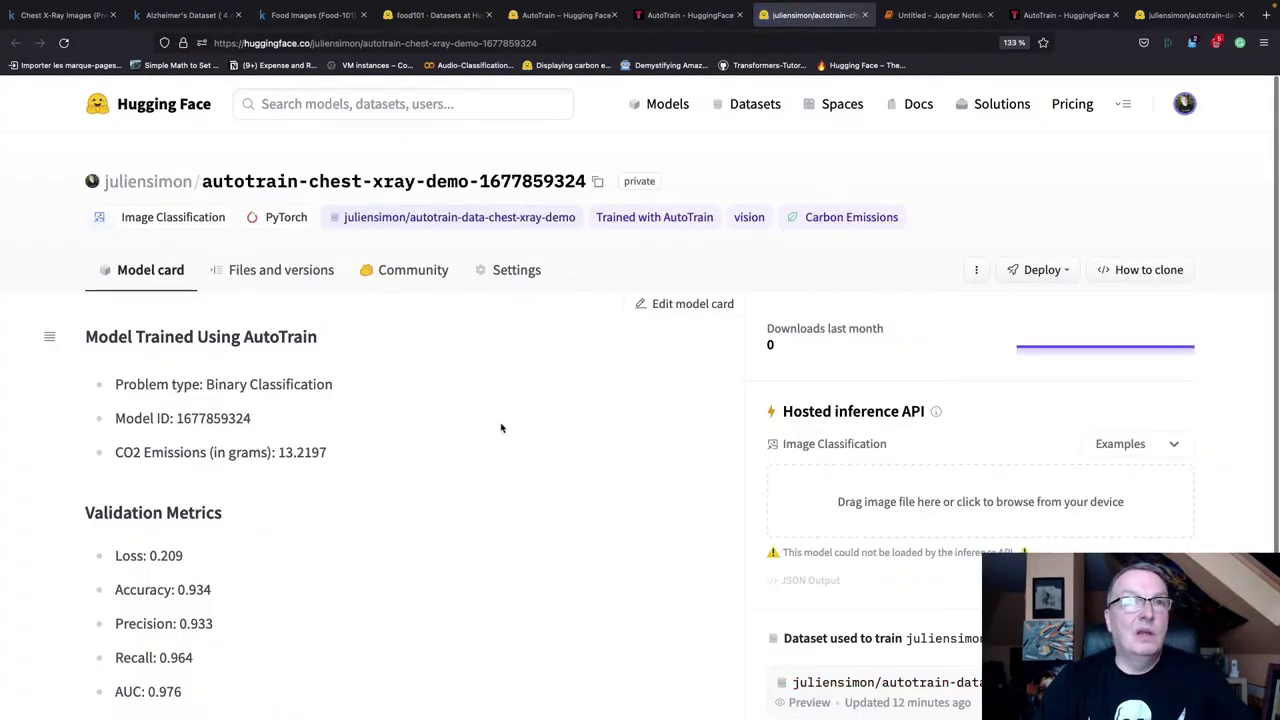
{"action": "scroll", "coordinate": [501, 428], "scroll_direction": "down", "scroll_amount": 1}
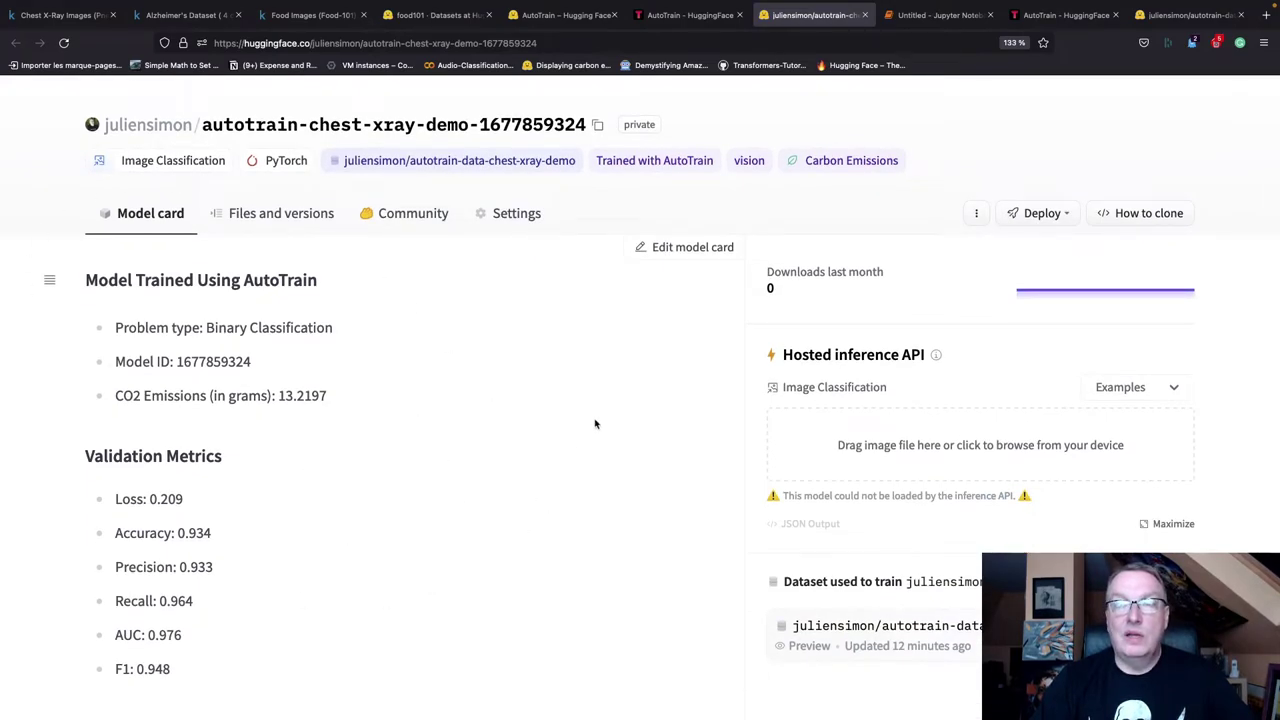
{"action": "scroll", "coordinate": [595, 424], "scroll_direction": "down", "scroll_amount": 2}
{"action": "scroll", "coordinate": [595, 424], "scroll_direction": "up", "scroll_amount": 1}
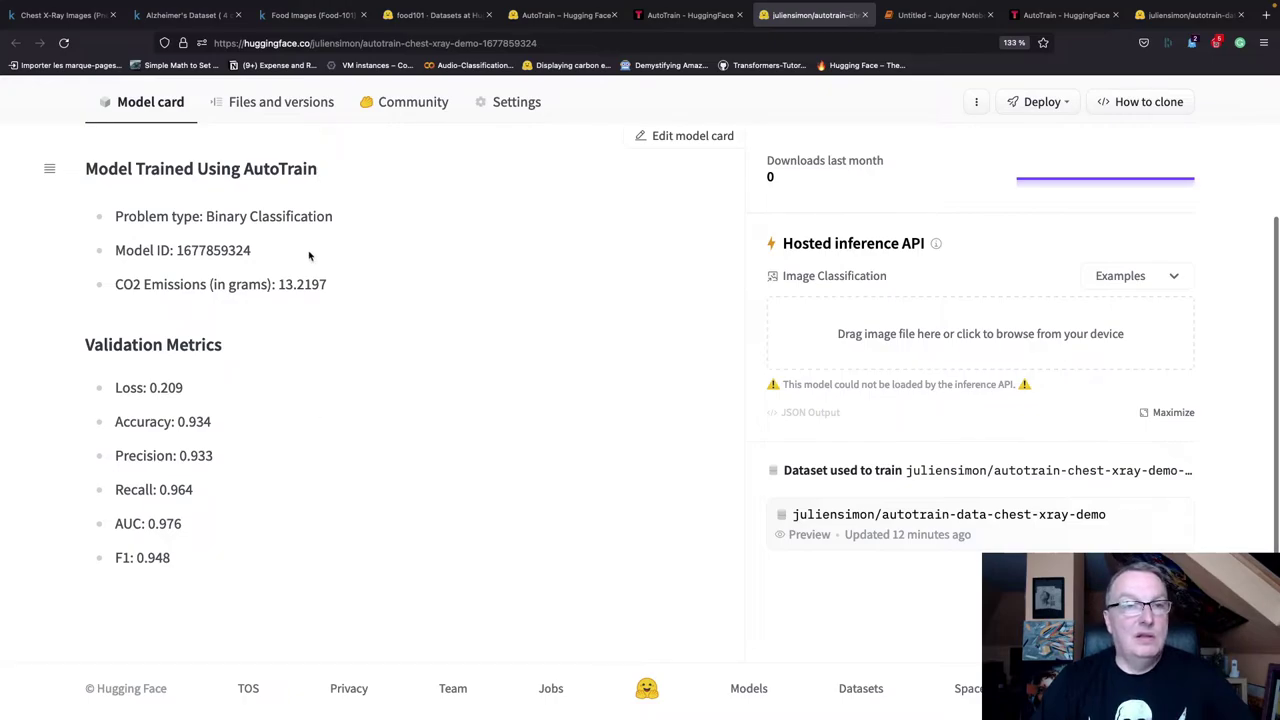
{"action": "scroll", "coordinate": [375, 269], "scroll_direction": "up", "scroll_amount": 3}
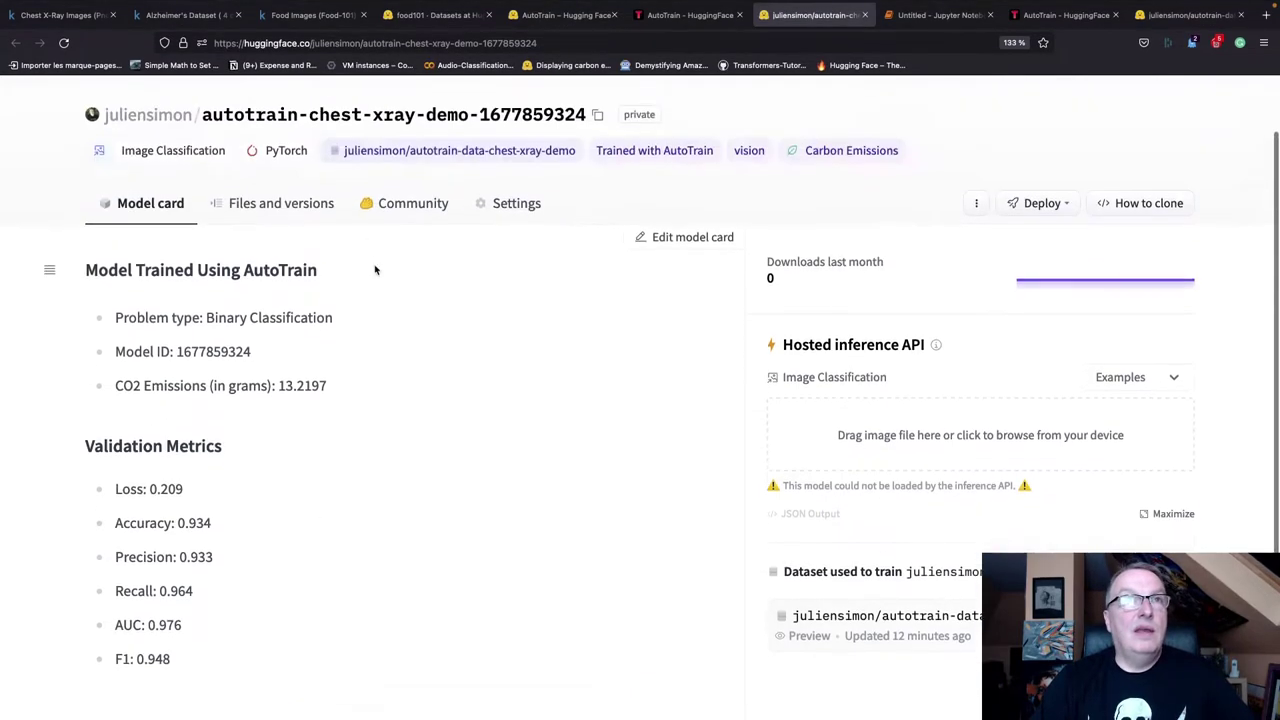
Download the config.json file from the trained model's repository files.
{"action": "left_click", "coordinate": [292, 228]}
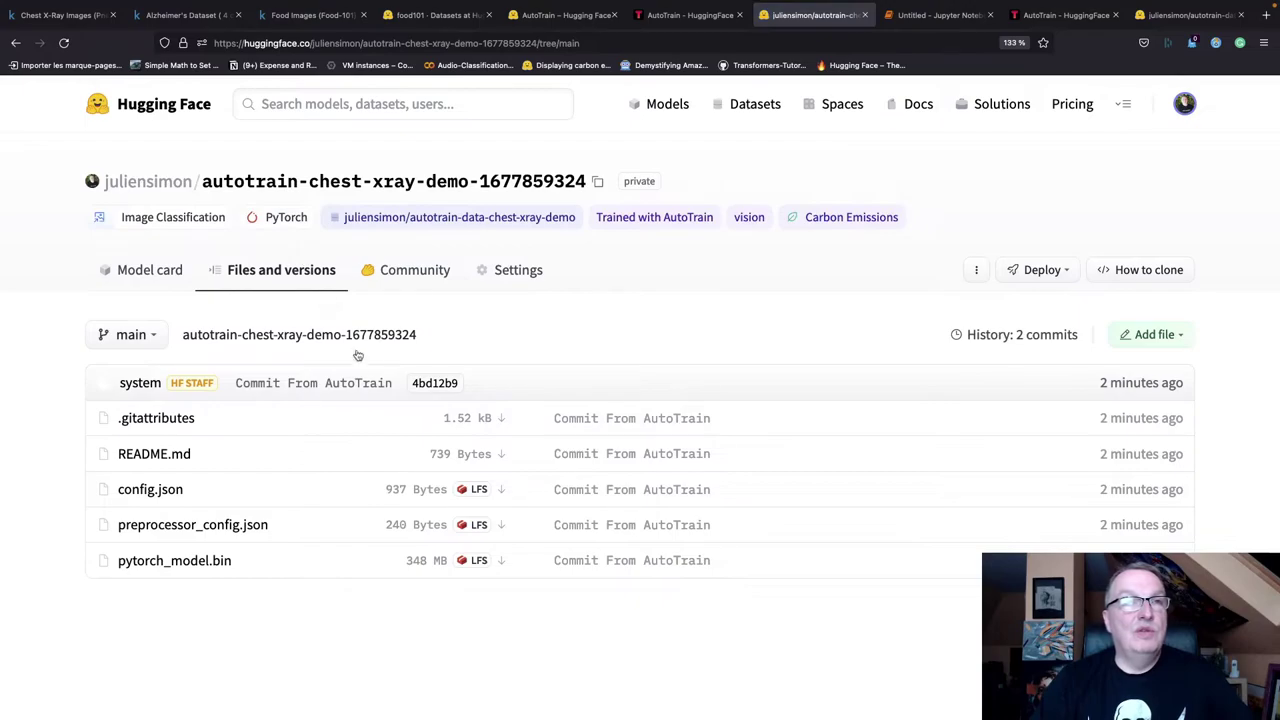
{"action": "left_click", "coordinate": [168, 491]}
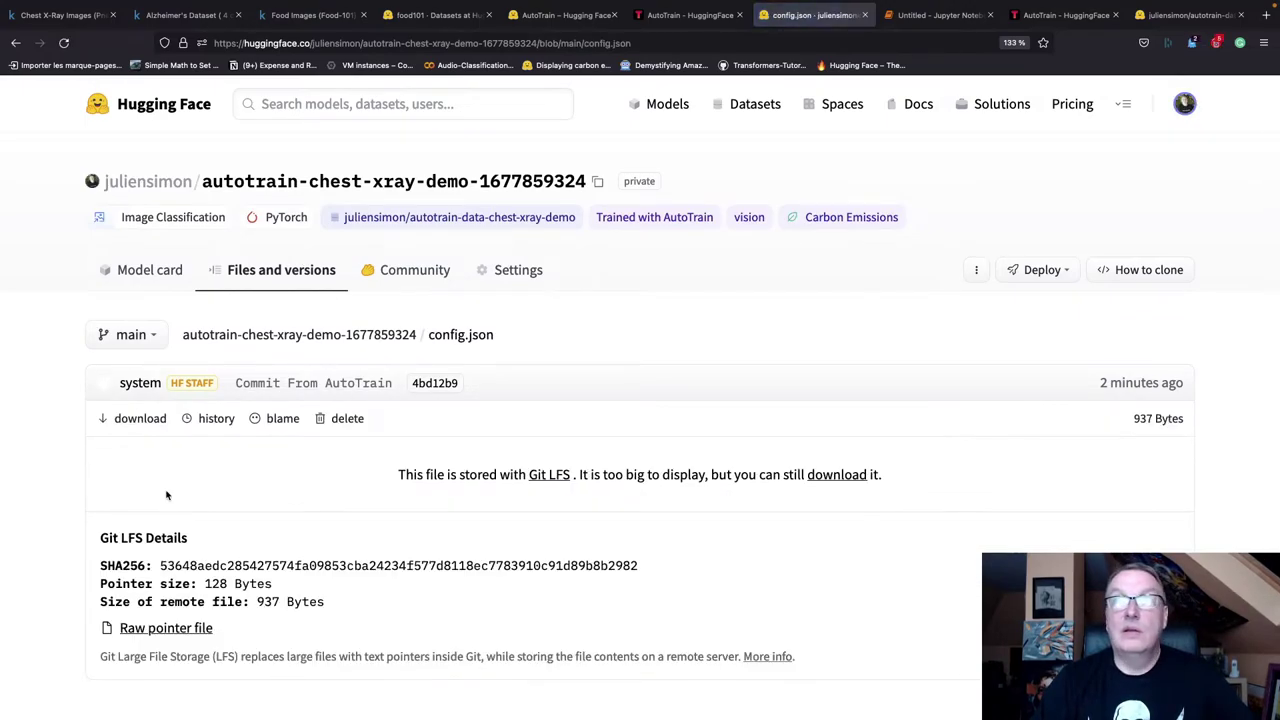
{"action": "left_click", "coordinate": [834, 478]}
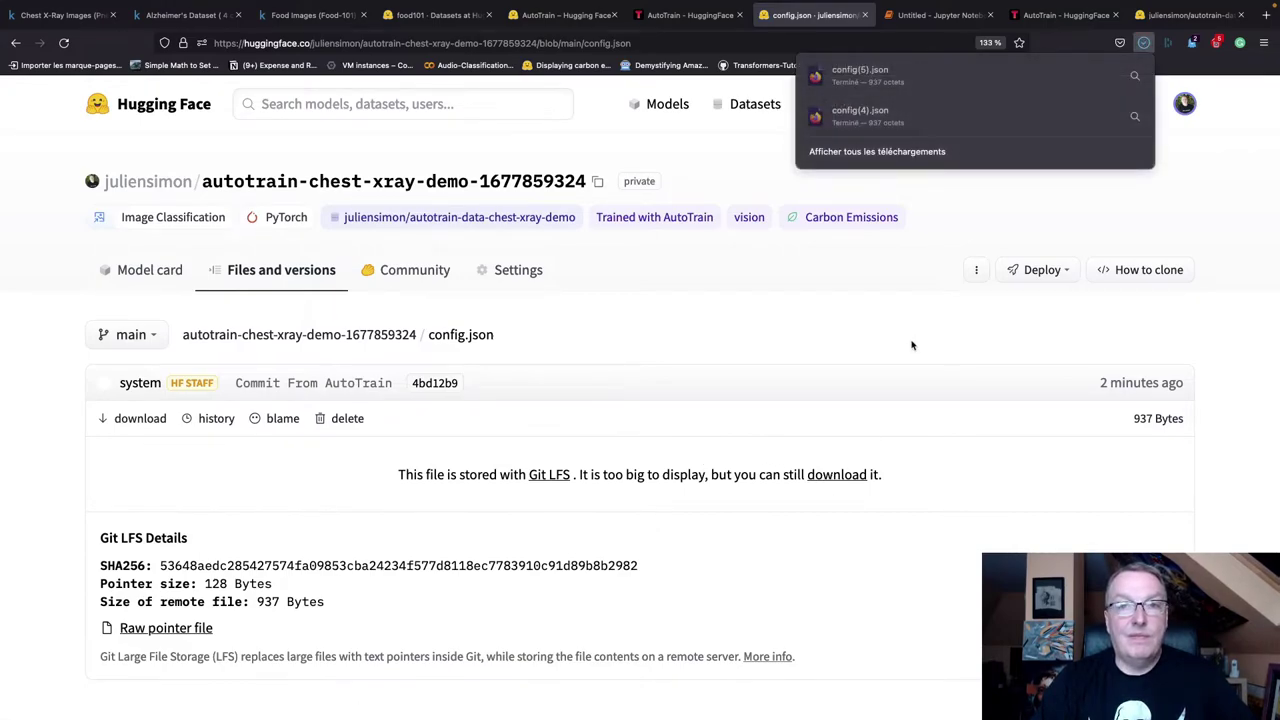
Open the downloaded model configuration file and enlarge the text to read the architectures entry.
{"action": "left_click", "coordinate": [732, 265]}
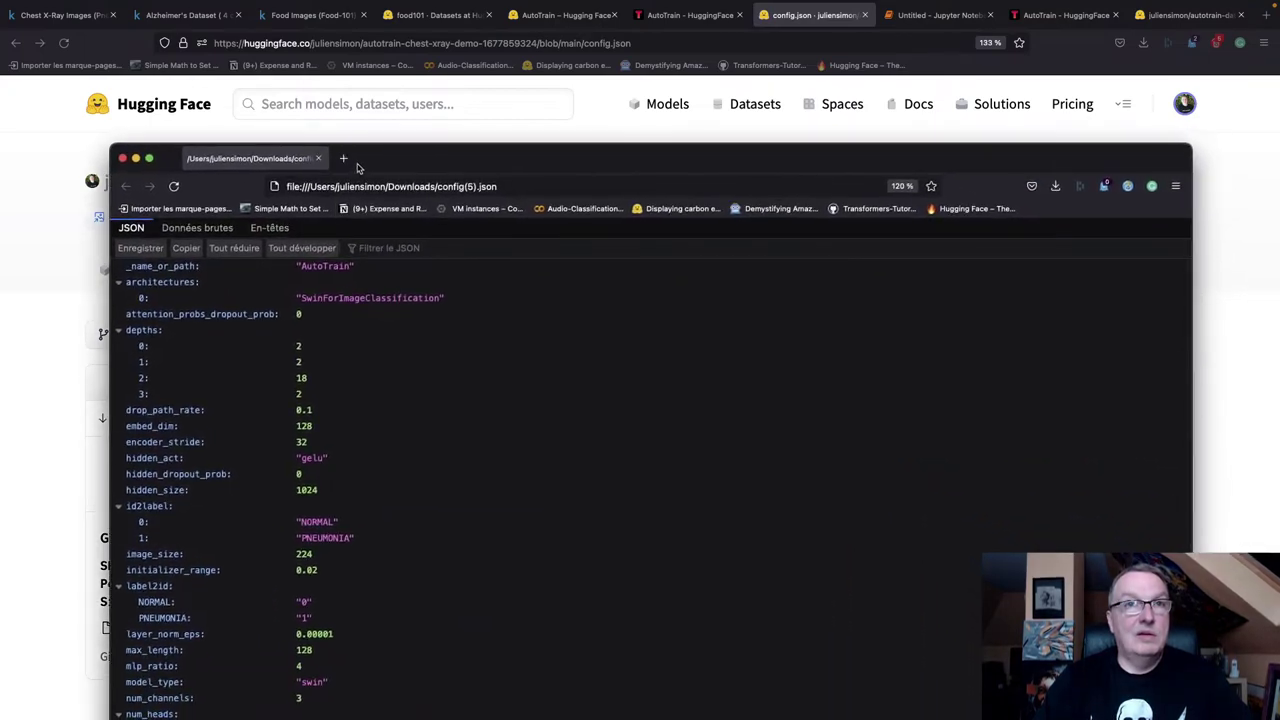
{"action": "left_click", "coordinate": [400, 331]}
{"action": "left_click", "coordinate": [376, 314]}
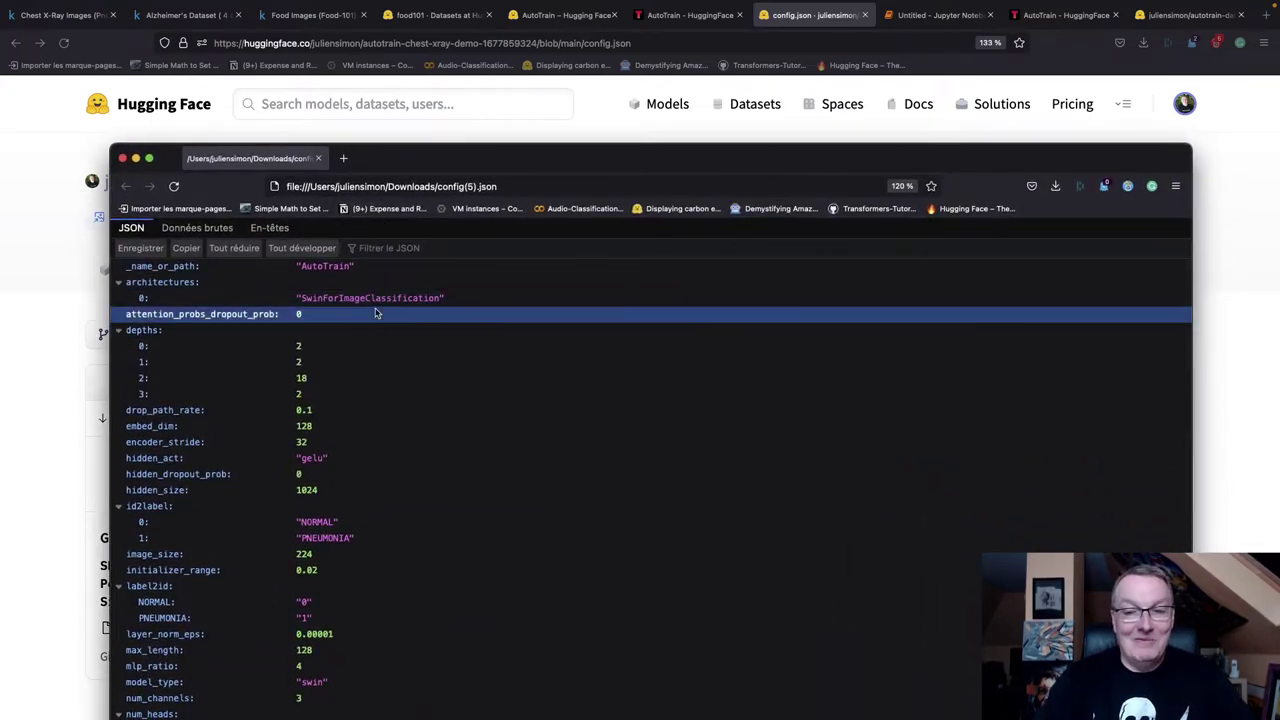
{"action": "key", "text": "super+equal"}
{"action": "key", "text": "super+equal"}
{"action": "key", "text": "super+equal"}
{"action": "key", "text": "super+equal"}
{"action": "key", "text": "super+equal"}
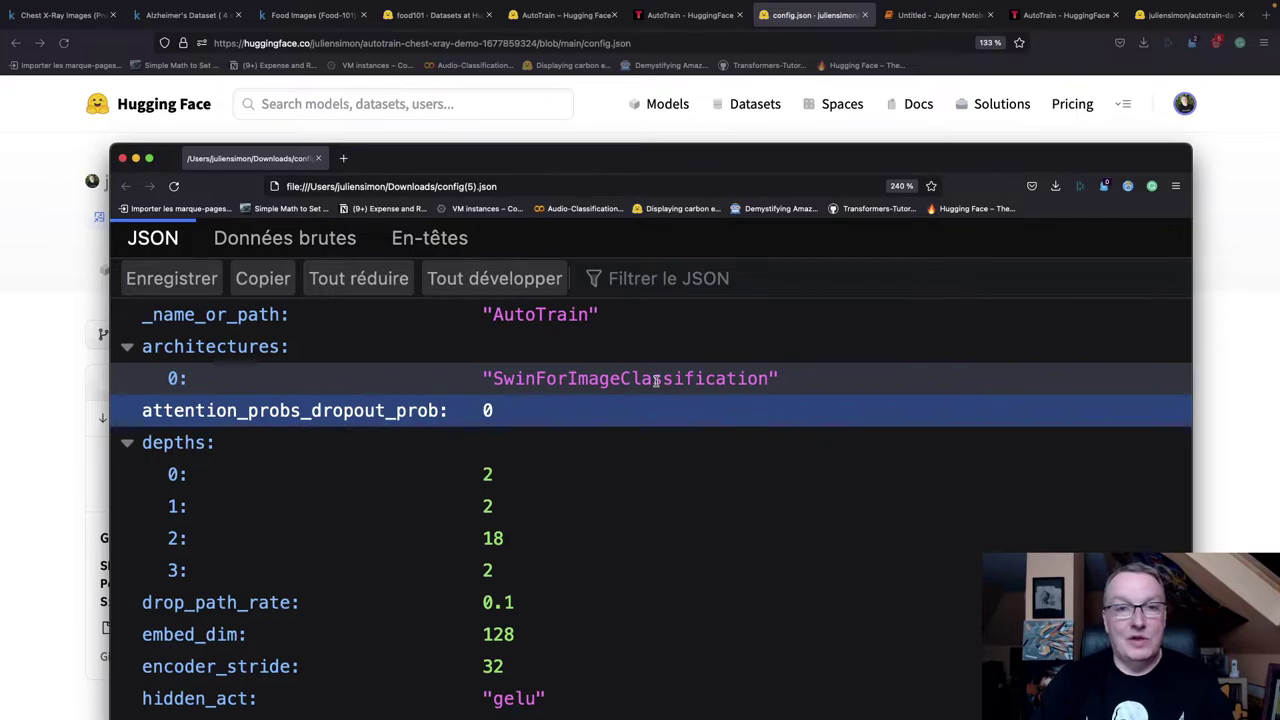
Collapse the depths and architectures entries, examine the label mappings and model type in the configuration, and close the file window.
{"action": "scroll", "coordinate": [660, 420], "scroll_direction": "down", "scroll_amount": 3}
{"action": "scroll", "coordinate": [203, 390], "scroll_direction": "up", "scroll_amount": 2}
{"action": "left_click", "coordinate": [128, 408]}
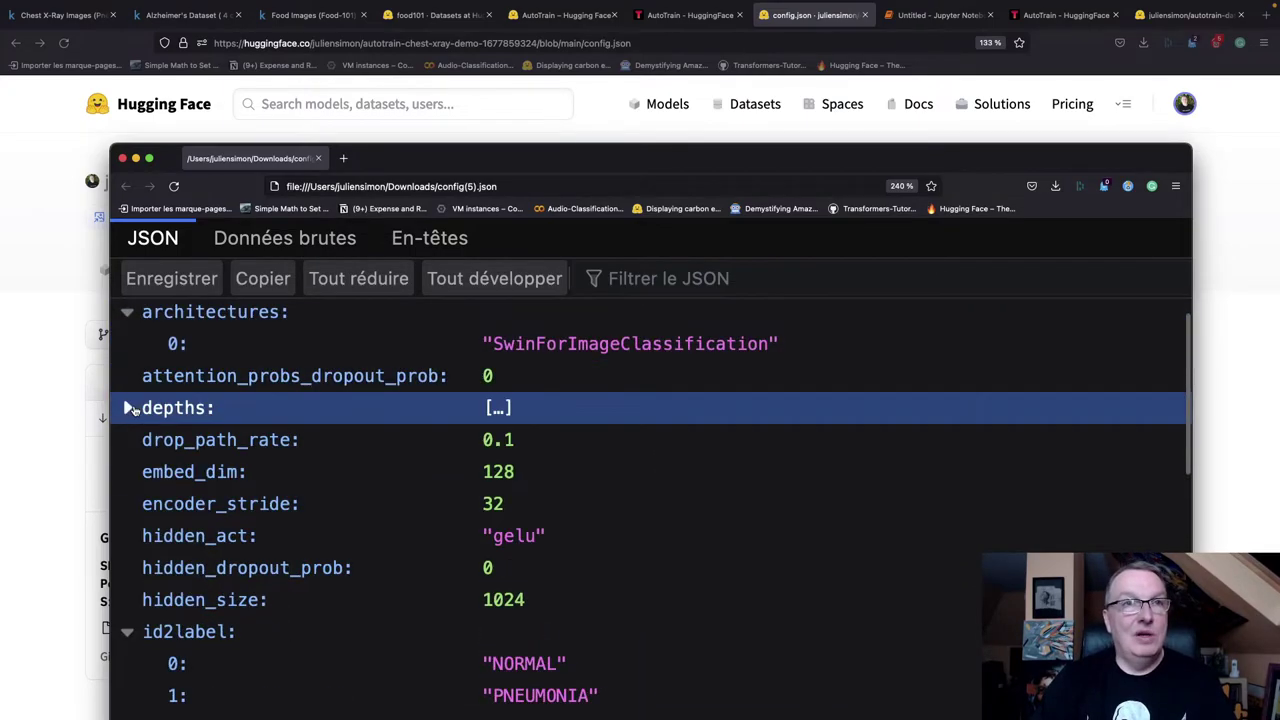
{"action": "left_click", "coordinate": [127, 312]}
{"action": "scroll", "coordinate": [371, 514], "scroll_direction": "down", "scroll_amount": 5}
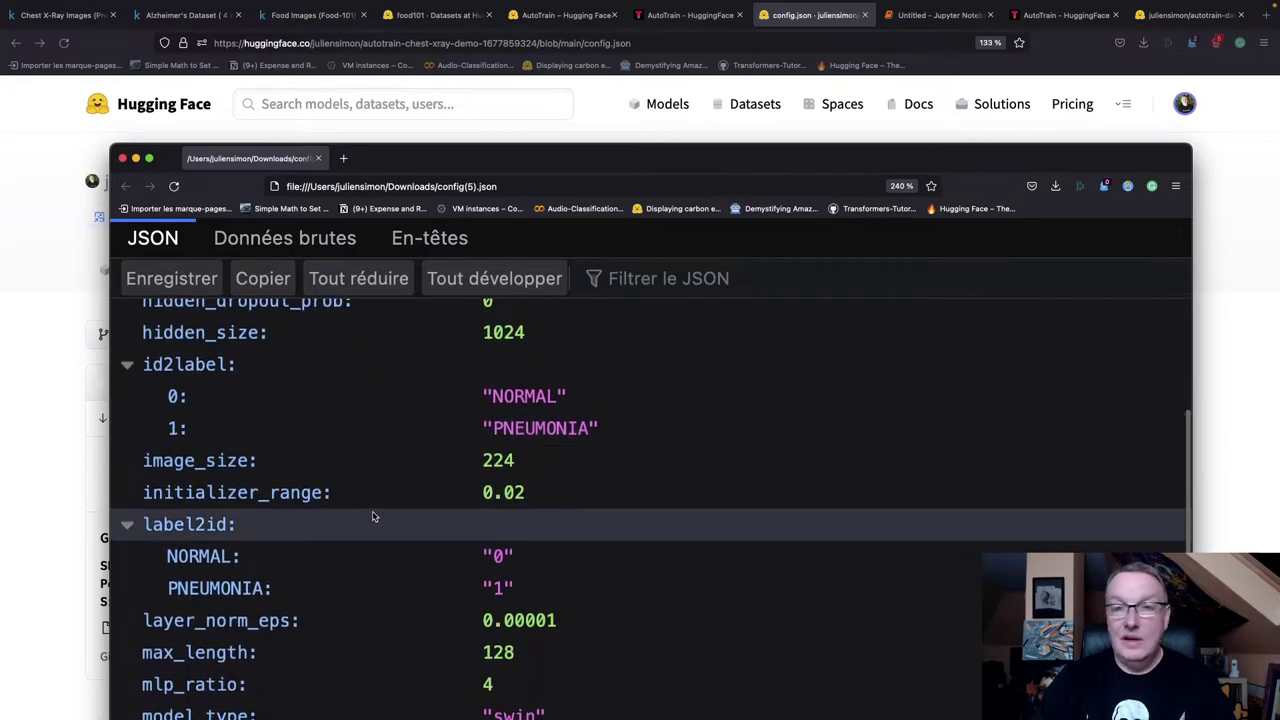
{"action": "scroll", "coordinate": [372, 516], "scroll_direction": "down", "scroll_amount": 5}
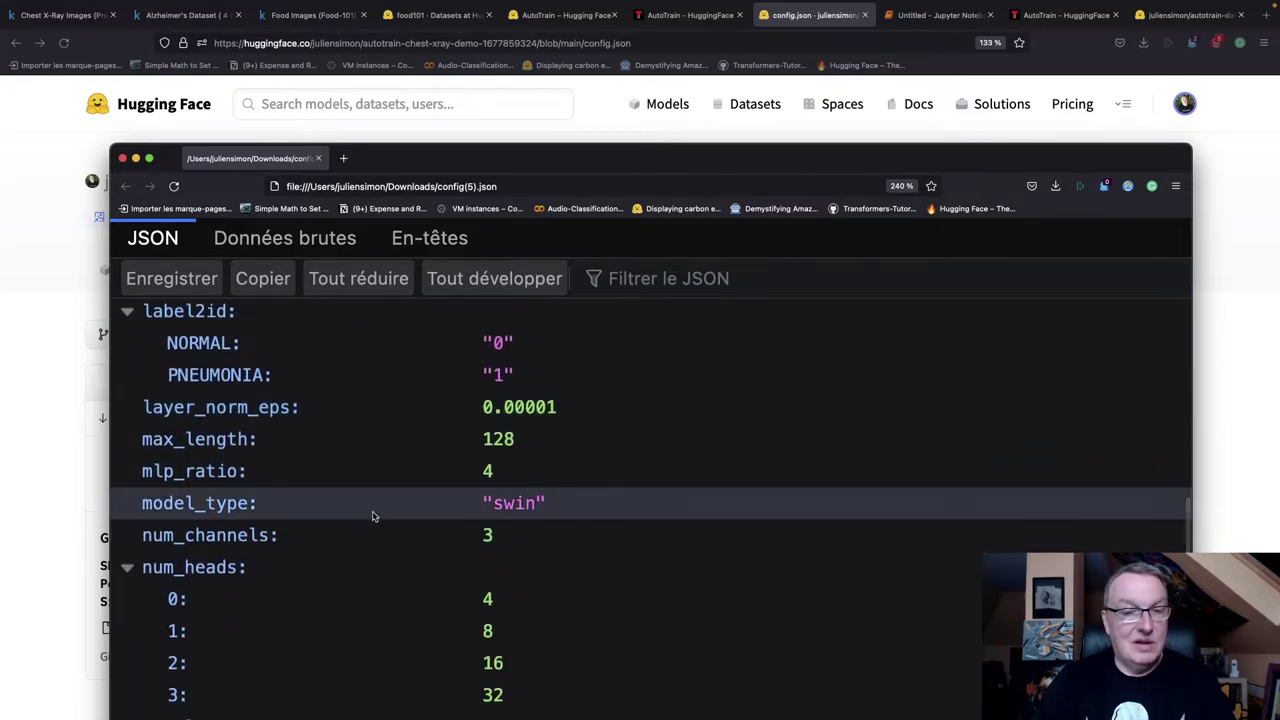
{"action": "scroll", "coordinate": [372, 516], "scroll_direction": "down", "scroll_amount": 1}
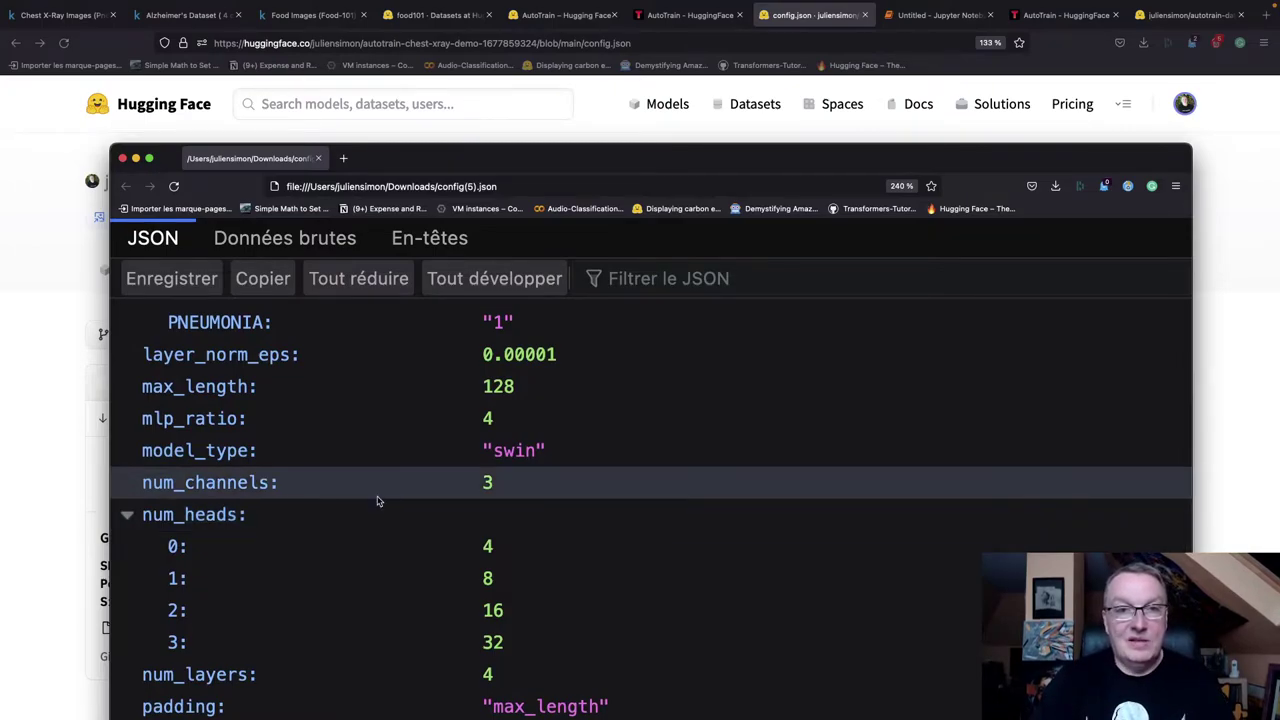
{"action": "left_click", "coordinate": [60, 325]}
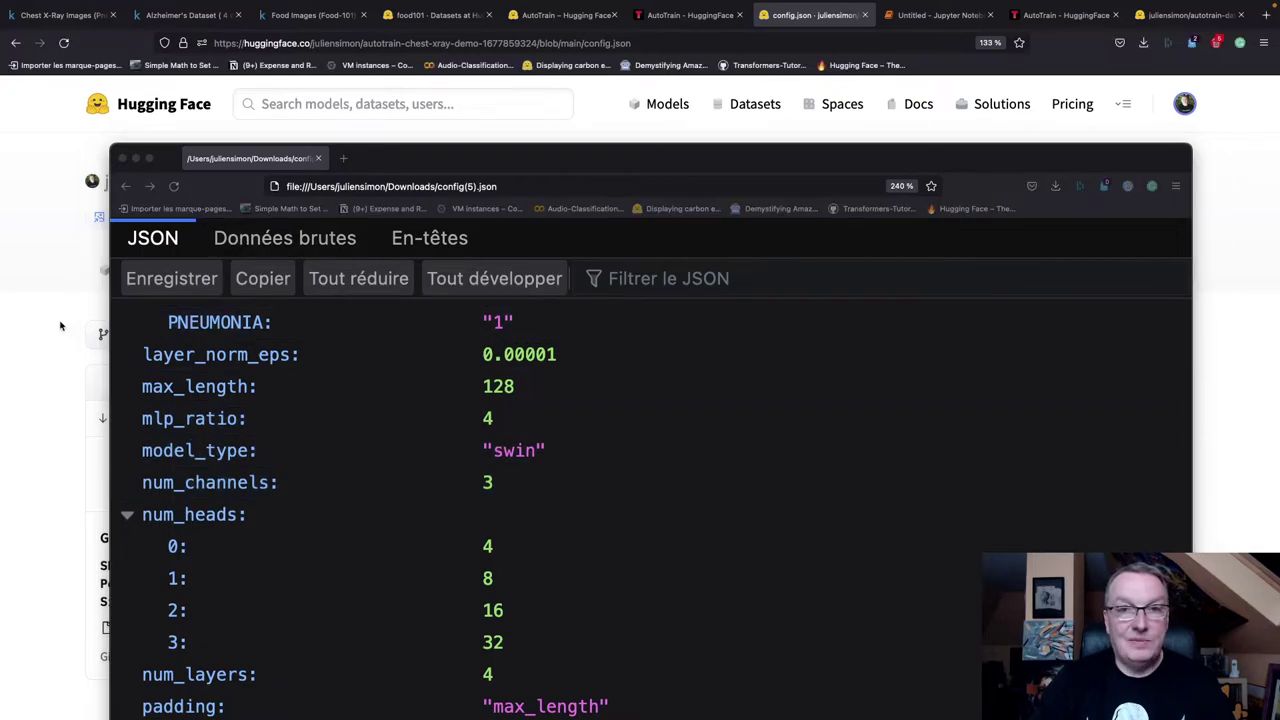
{"action": "left_click", "coordinate": [123, 159]}
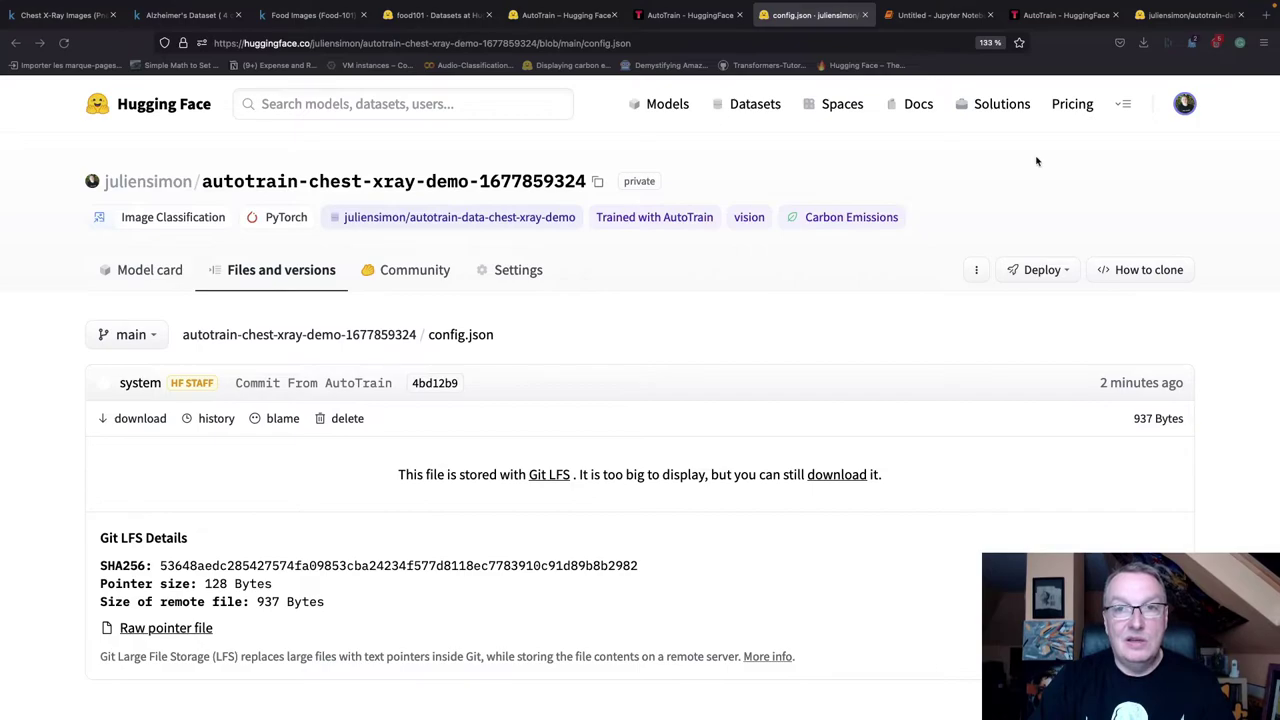
Return to the autotrain-data-chest-xray-demo dataset card, enlarge it, and review its description, source link and dataset structure.
{"action": "left_click", "coordinate": [1172, 16]}
{"action": "scroll", "coordinate": [734, 447], "scroll_direction": "up", "scroll_amount": 5}
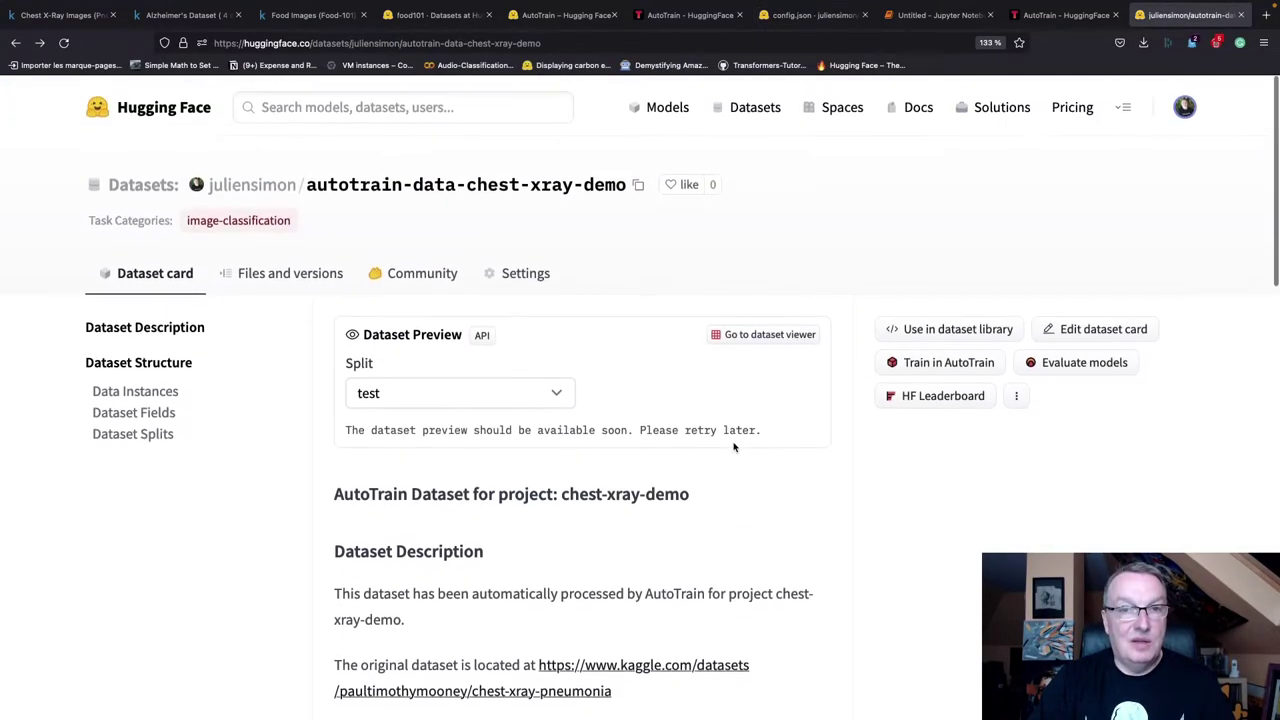
{"action": "key", "text": "ctrl+plus"}
{"action": "key", "text": "ctrl+plus"}
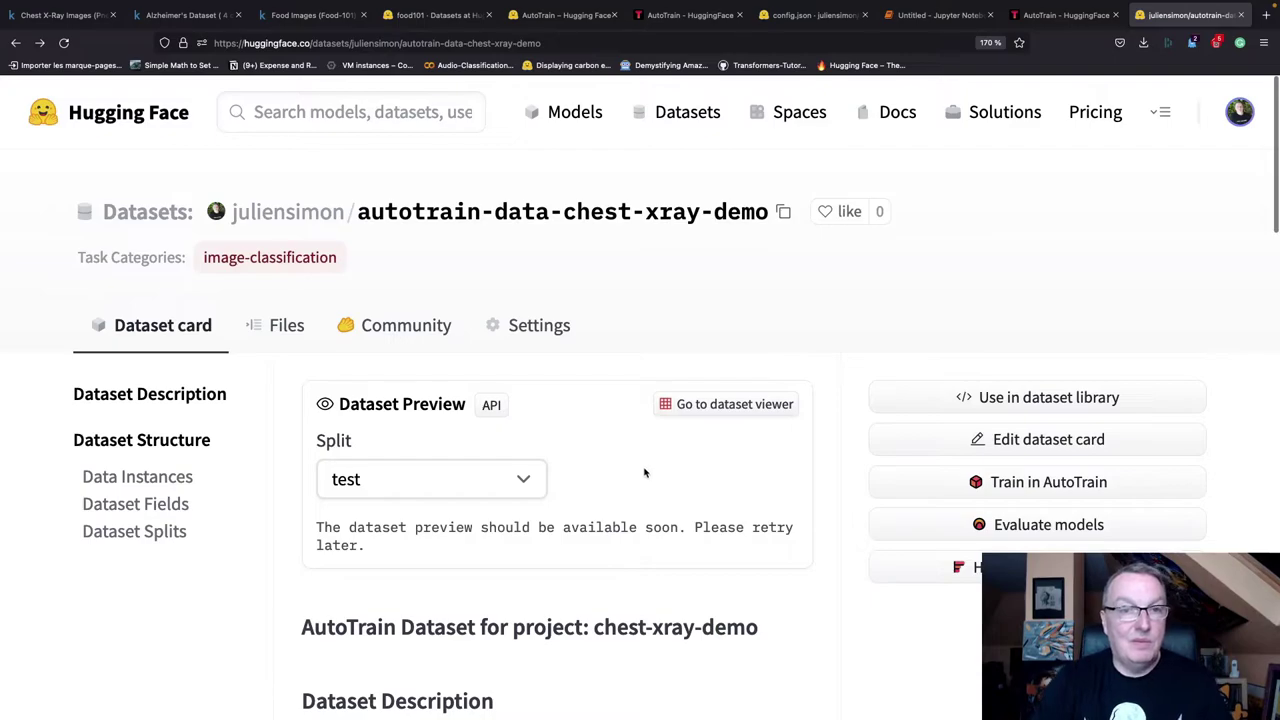
{"action": "scroll", "coordinate": [611, 477], "scroll_direction": "down", "scroll_amount": 2}
{"action": "scroll", "coordinate": [523, 423], "scroll_direction": "up", "scroll_amount": 1}
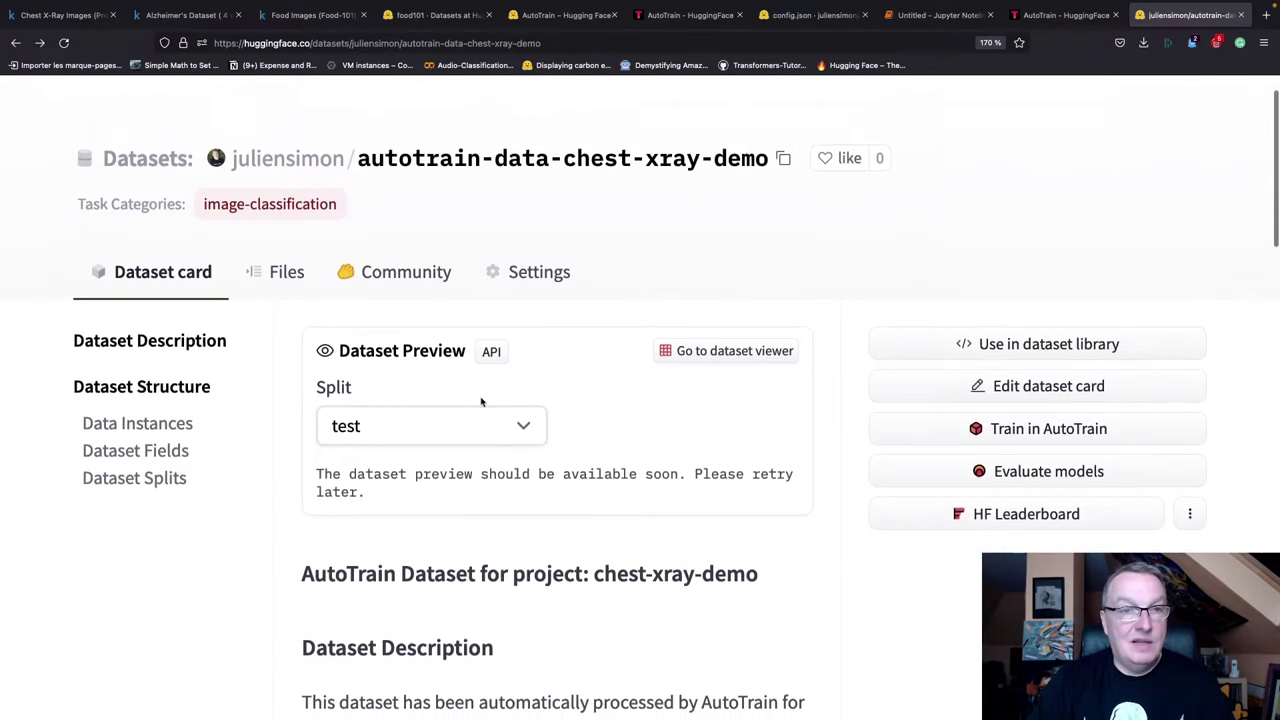
{"action": "scroll", "coordinate": [549, 440], "scroll_direction": "down", "scroll_amount": 3}
{"action": "scroll", "coordinate": [586, 505], "scroll_direction": "down", "scroll_amount": 2}
{"action": "scroll", "coordinate": [632, 405], "scroll_direction": "down", "scroll_amount": 5}
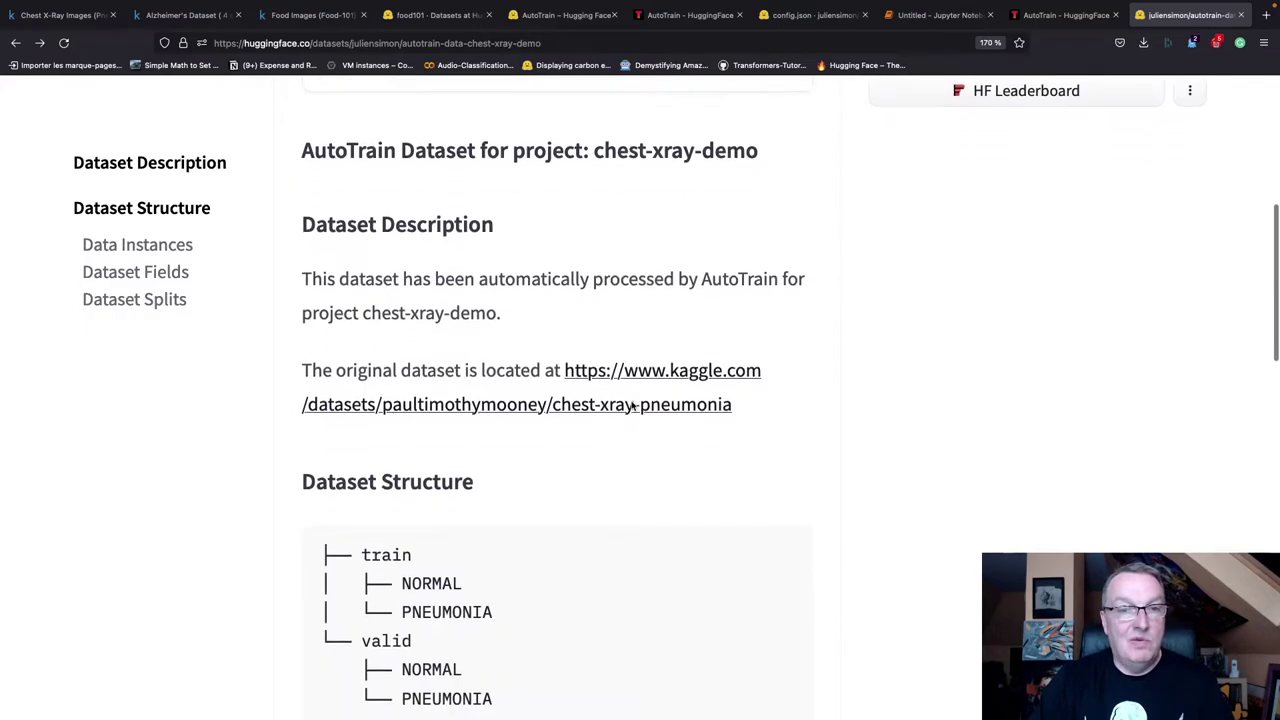
{"action": "scroll", "coordinate": [632, 405], "scroll_direction": "up", "scroll_amount": 12}
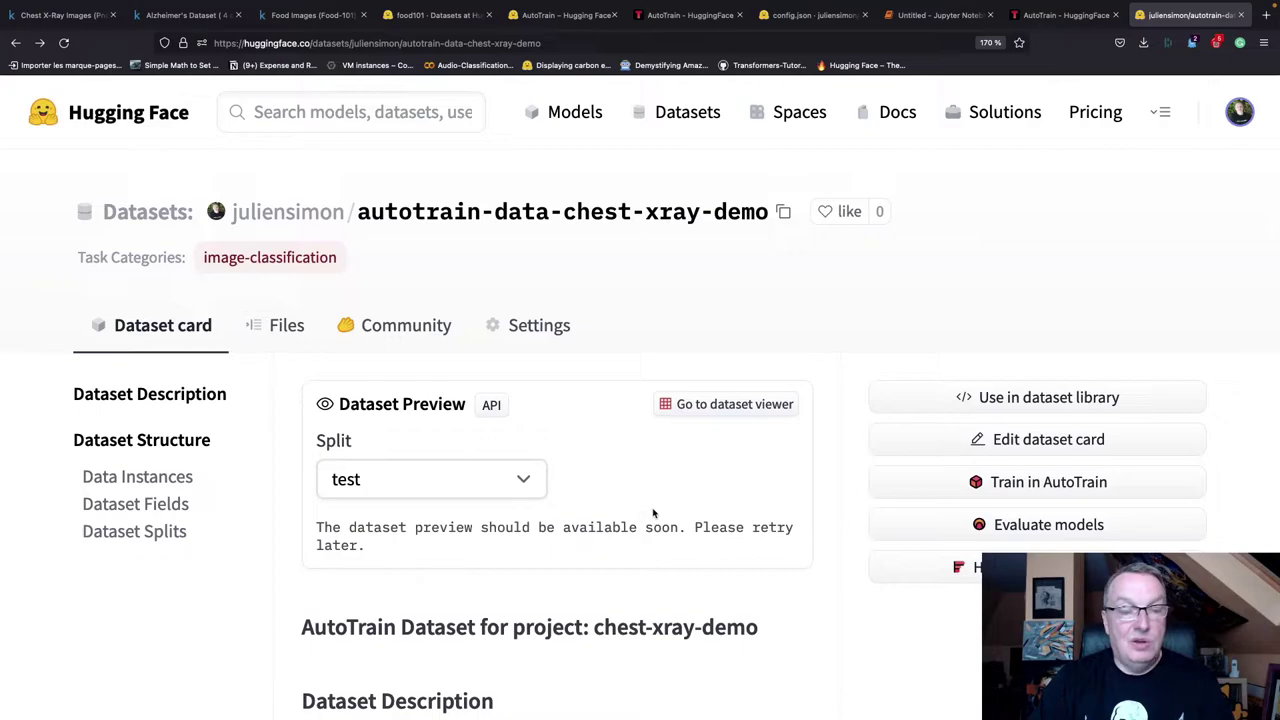
Preview the train split's chest X-ray images and labels, and return to the main dataset card.
{"action": "left_click", "coordinate": [530, 482]}
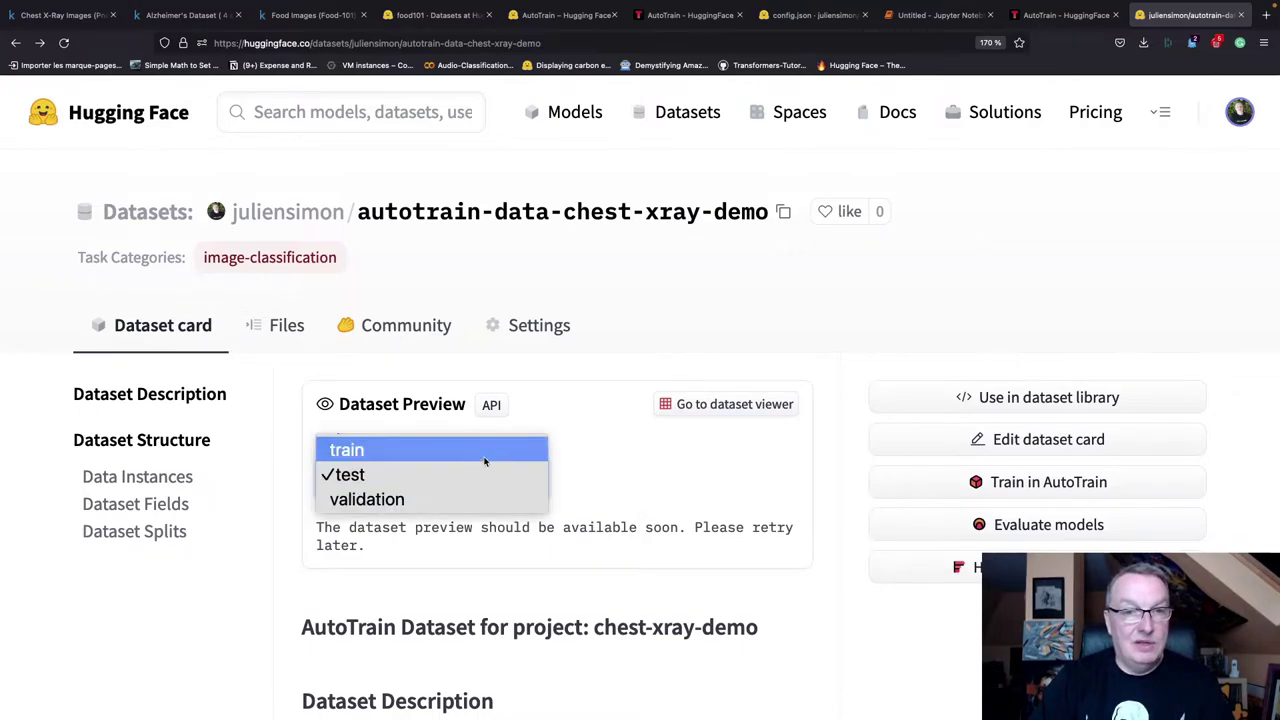
{"action": "left_click", "coordinate": [486, 451]}
{"action": "scroll", "coordinate": [558, 493], "scroll_direction": "down", "scroll_amount": 3}
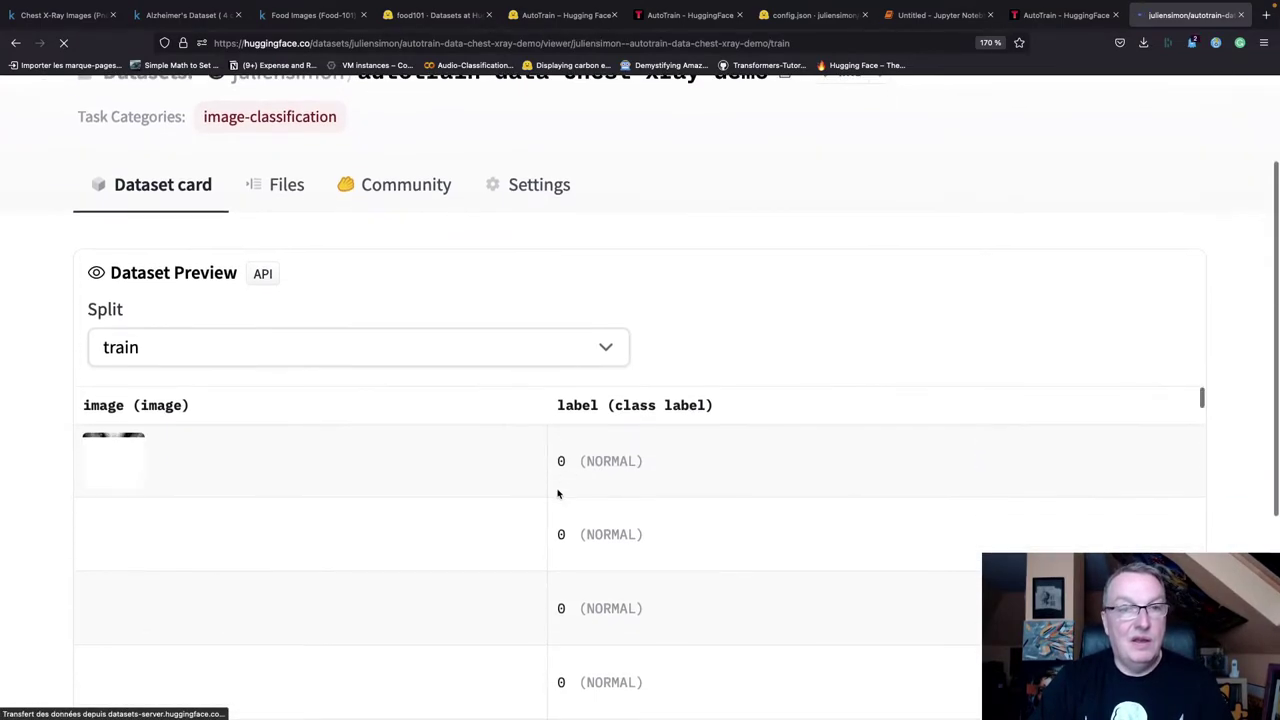
{"action": "scroll", "coordinate": [560, 493], "scroll_direction": "up", "scroll_amount": 1}
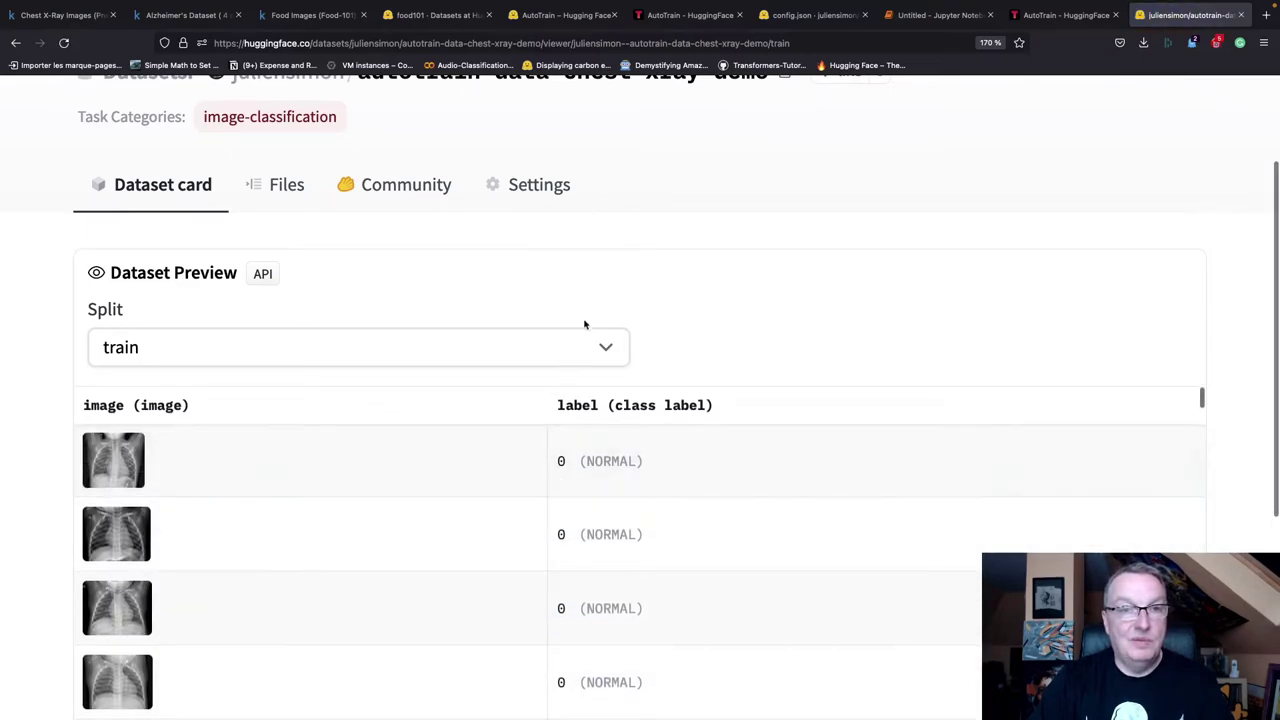
{"action": "scroll", "coordinate": [591, 306], "scroll_direction": "up", "scroll_amount": 3}
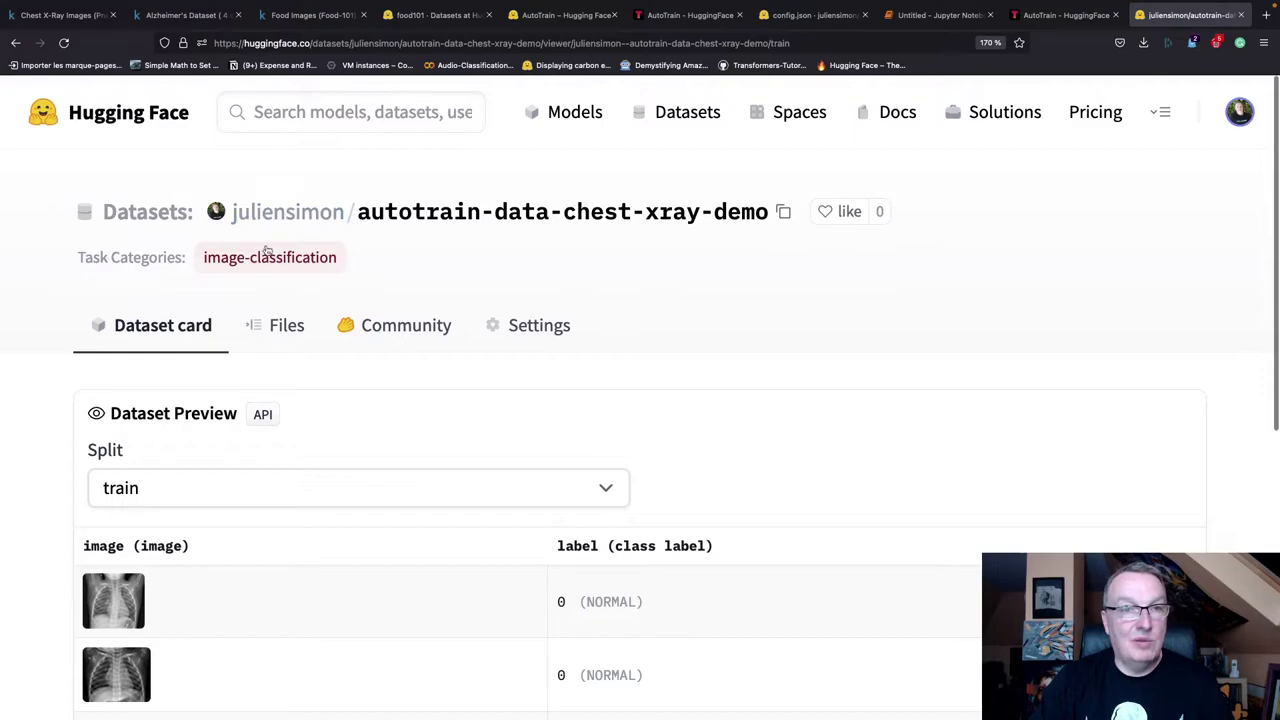
{"action": "left_click", "coordinate": [152, 325]}
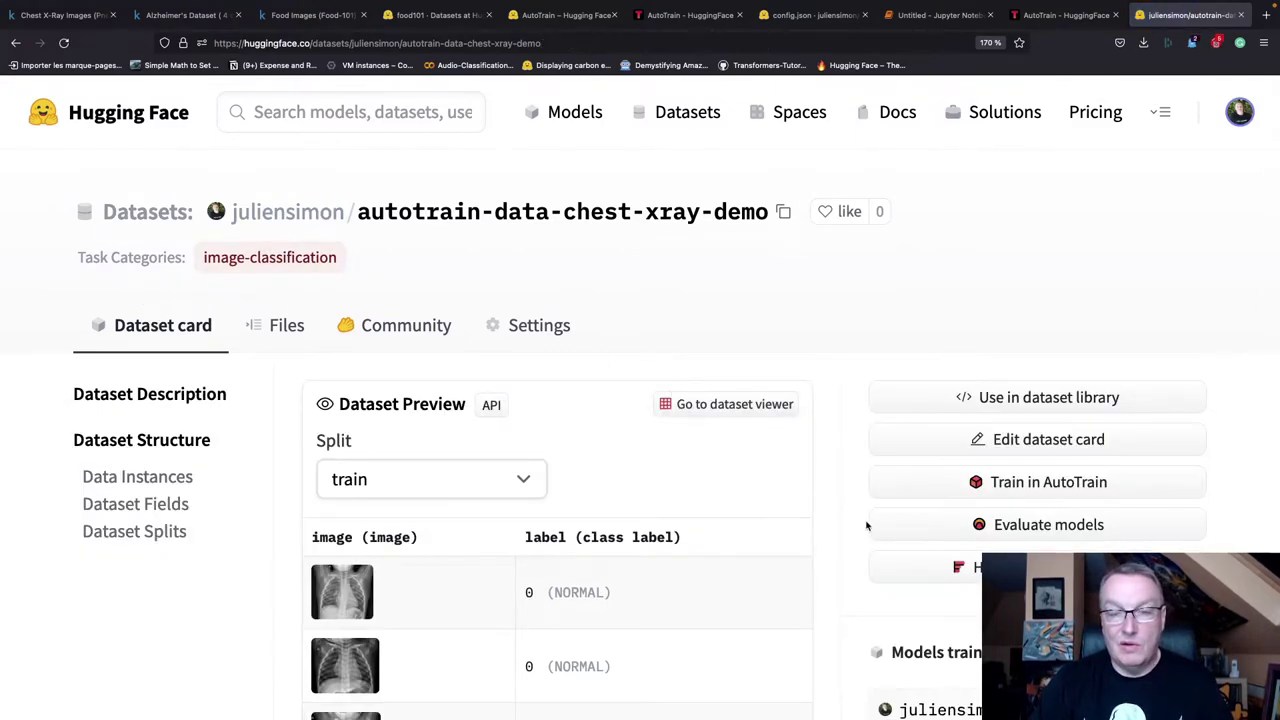
View the load_dataset code for this dataset, highlight the loading line, and close the code window.
{"action": "left_click", "coordinate": [1003, 401]}
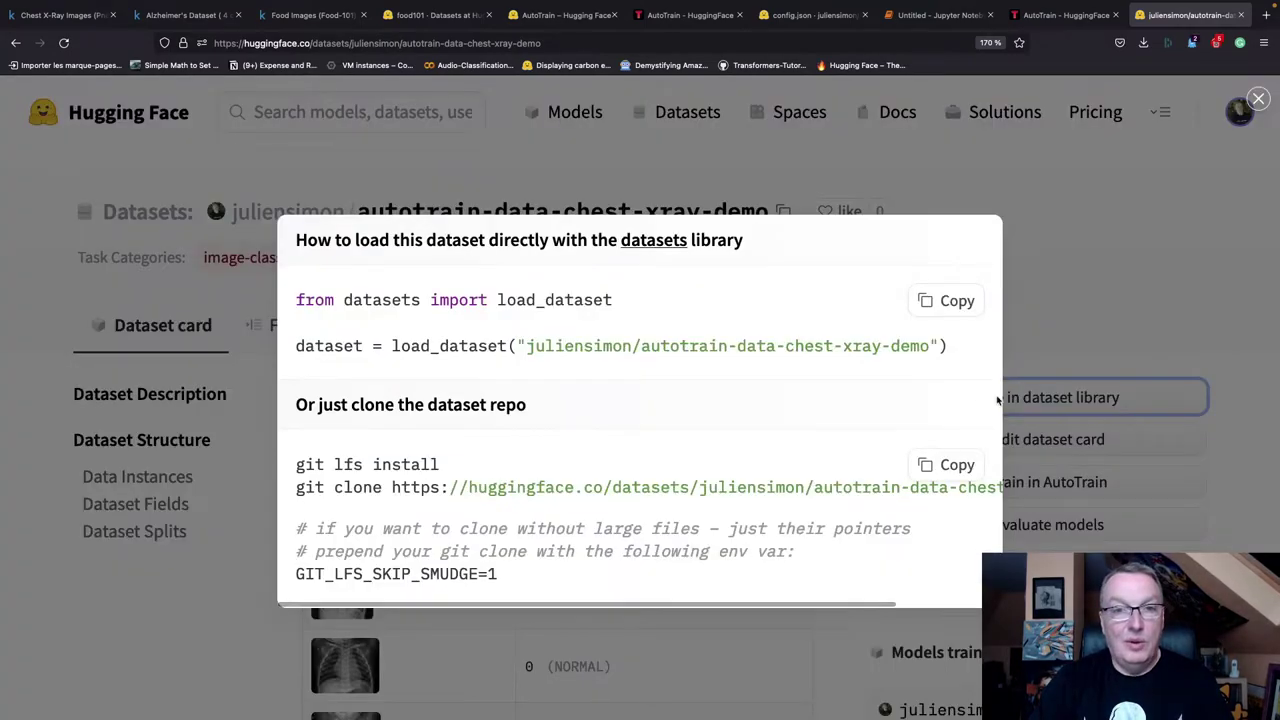
{"action": "triple_click", "coordinate": [762, 344]}
{"action": "left_click", "coordinate": [1070, 268]}
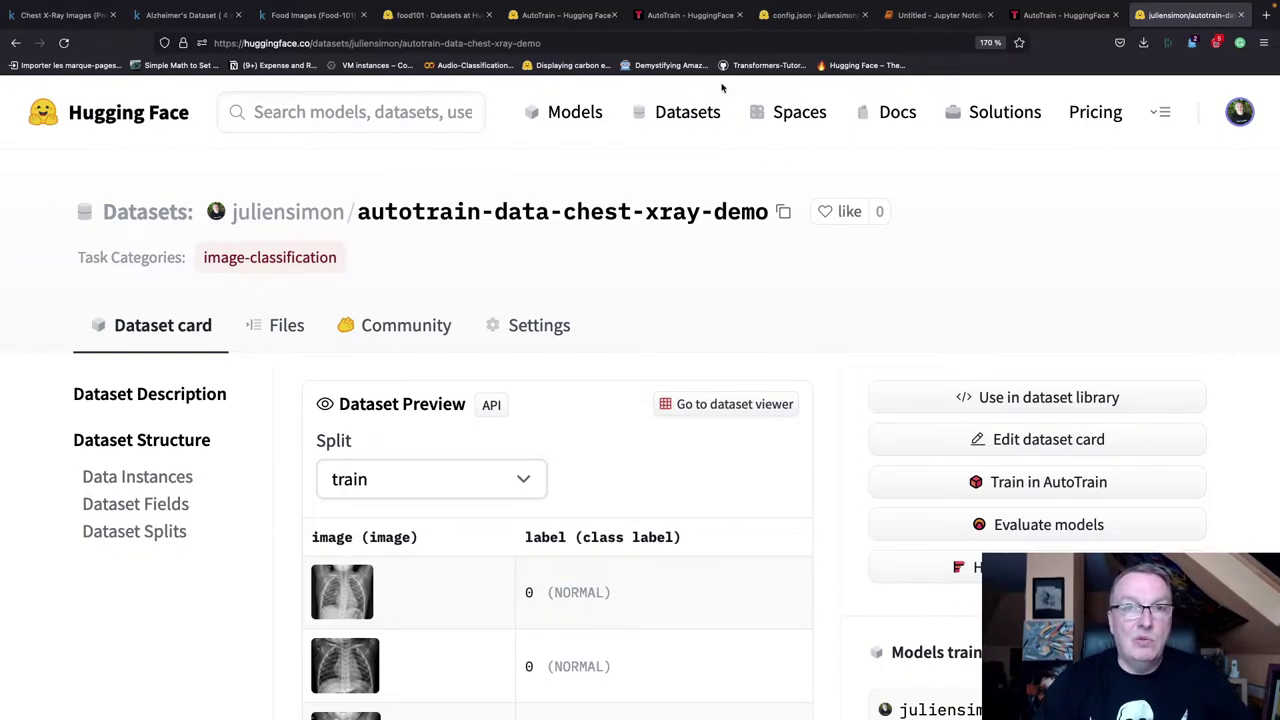
Switch back to AutoTrain, close the selfish-hyena model details, and go to the list of projects.
{"action": "left_click", "coordinate": [681, 16]}
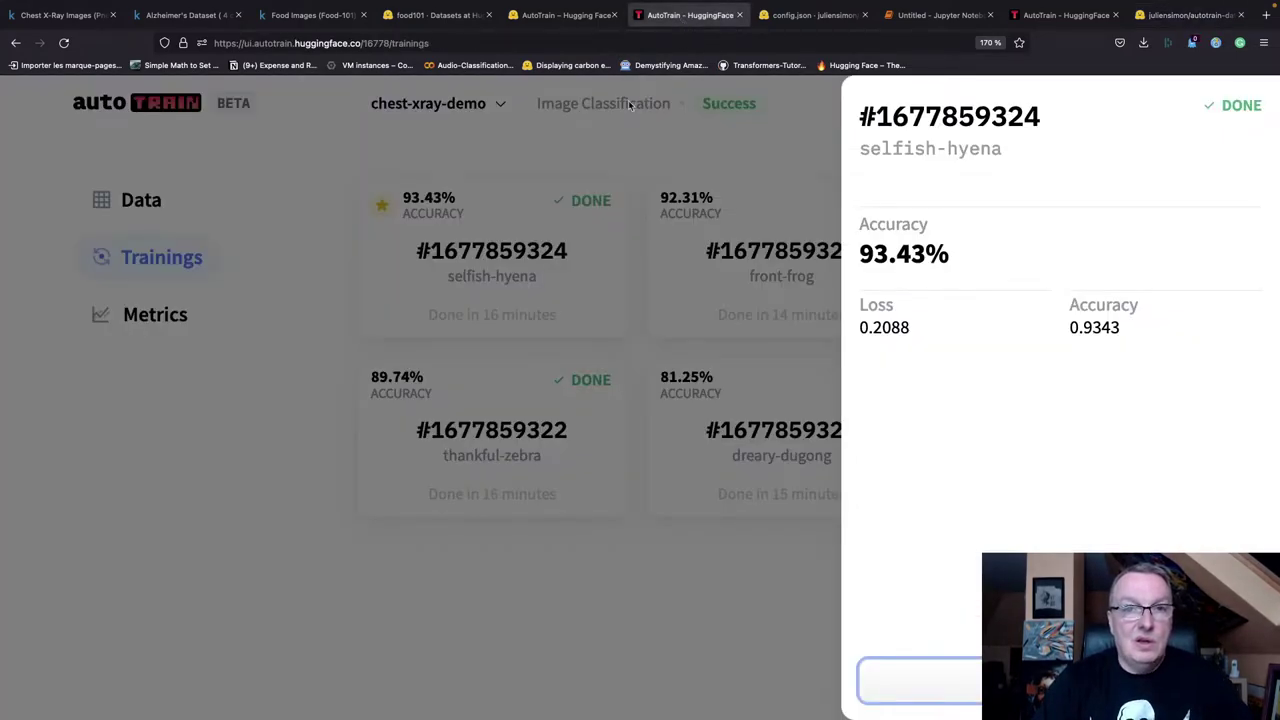
{"action": "left_click", "coordinate": [290, 556]}
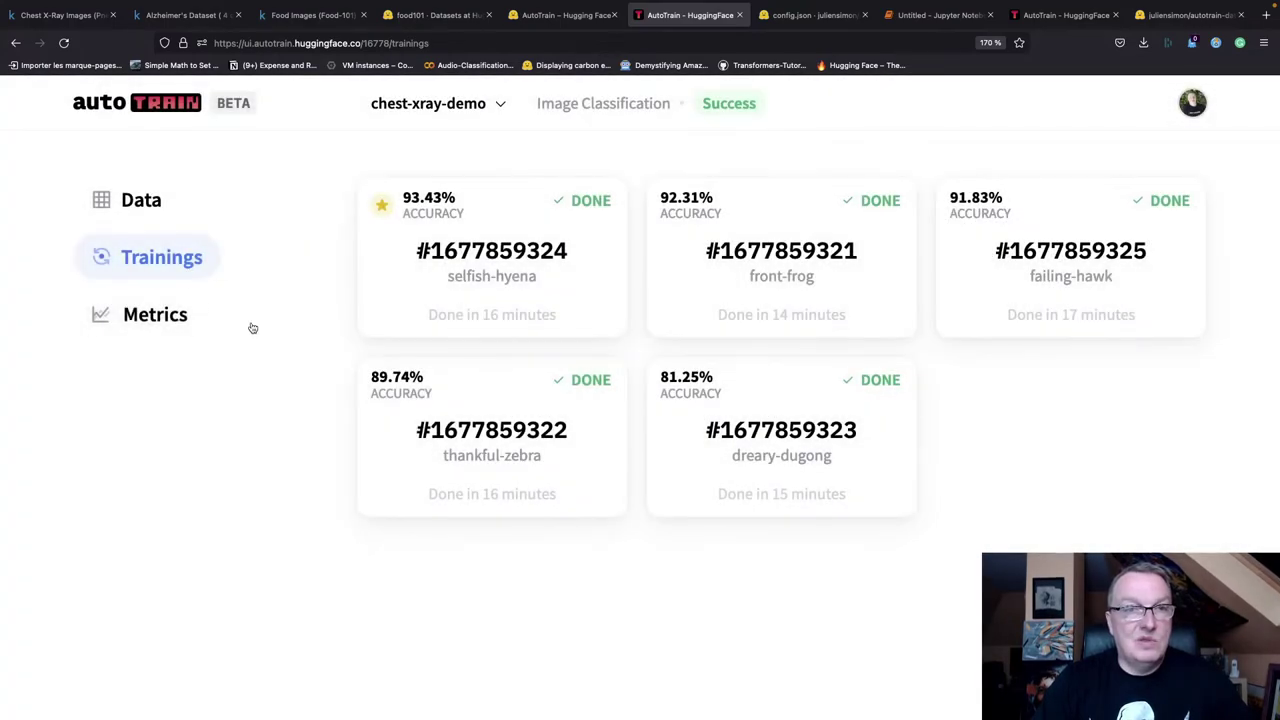
{"action": "left_click", "coordinate": [178, 115]}
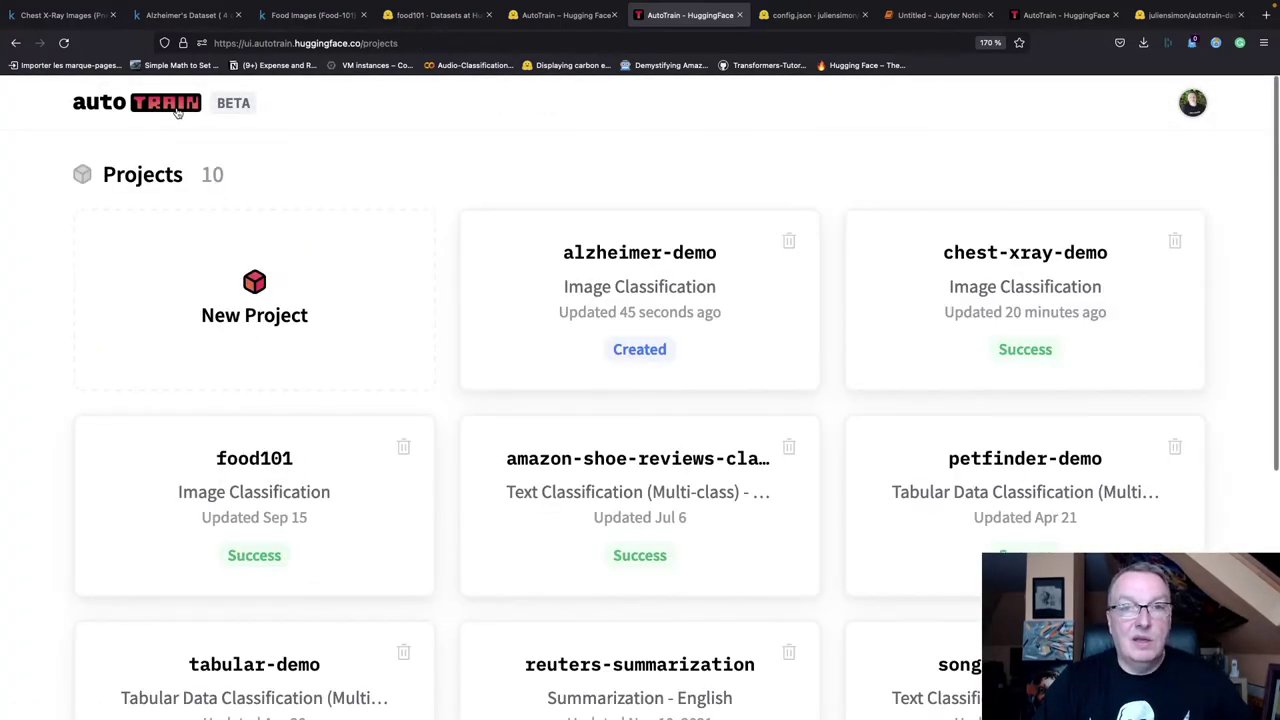
Create a new vision project named chest-xray-demo2 for Image Classification with automatic model choice.
{"action": "left_click", "coordinate": [250, 280]}
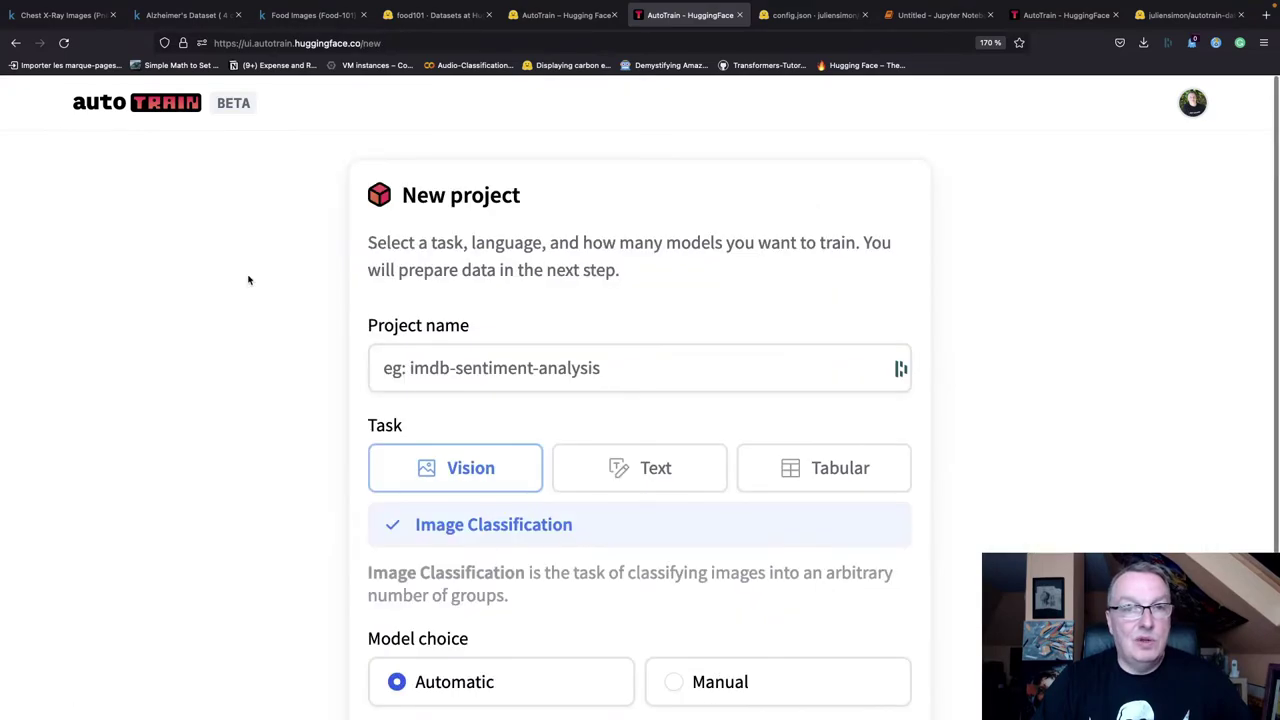
{"action": "left_click", "coordinate": [406, 367]}
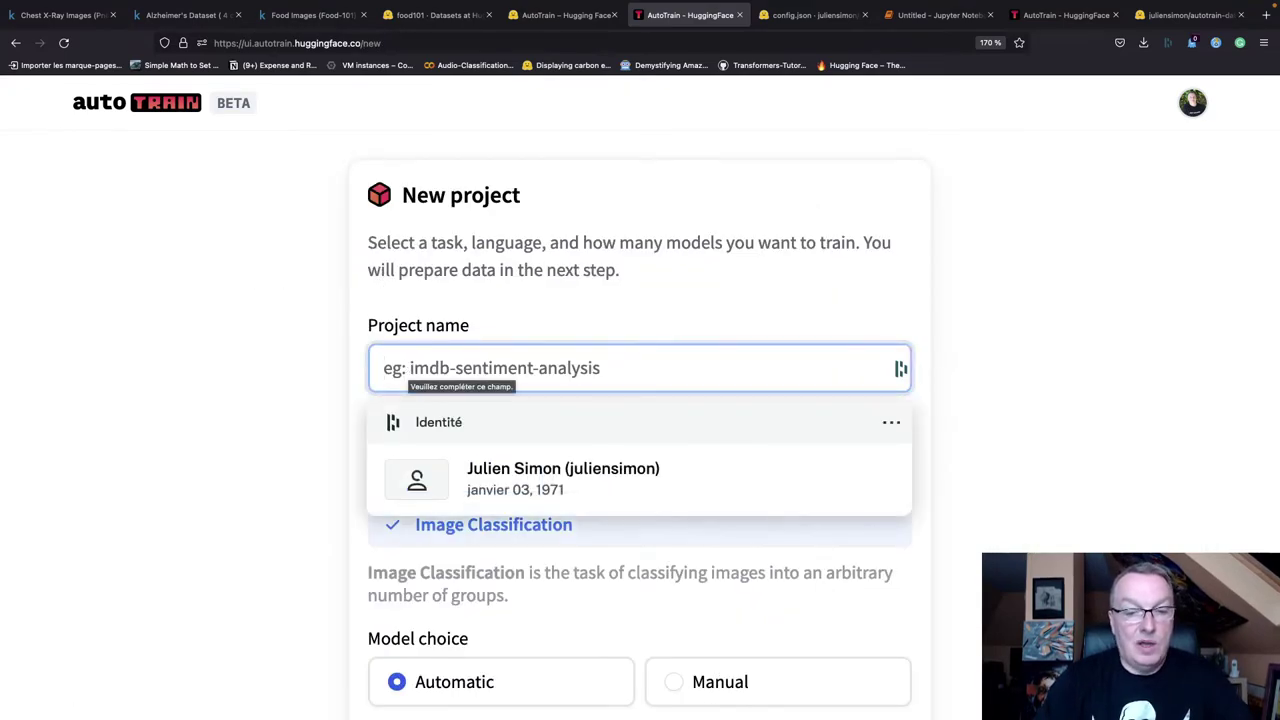
{"action": "type", "text": "chs"}
{"action": "key", "text": "BackSpace"}
{"action": "type", "text": "est"}
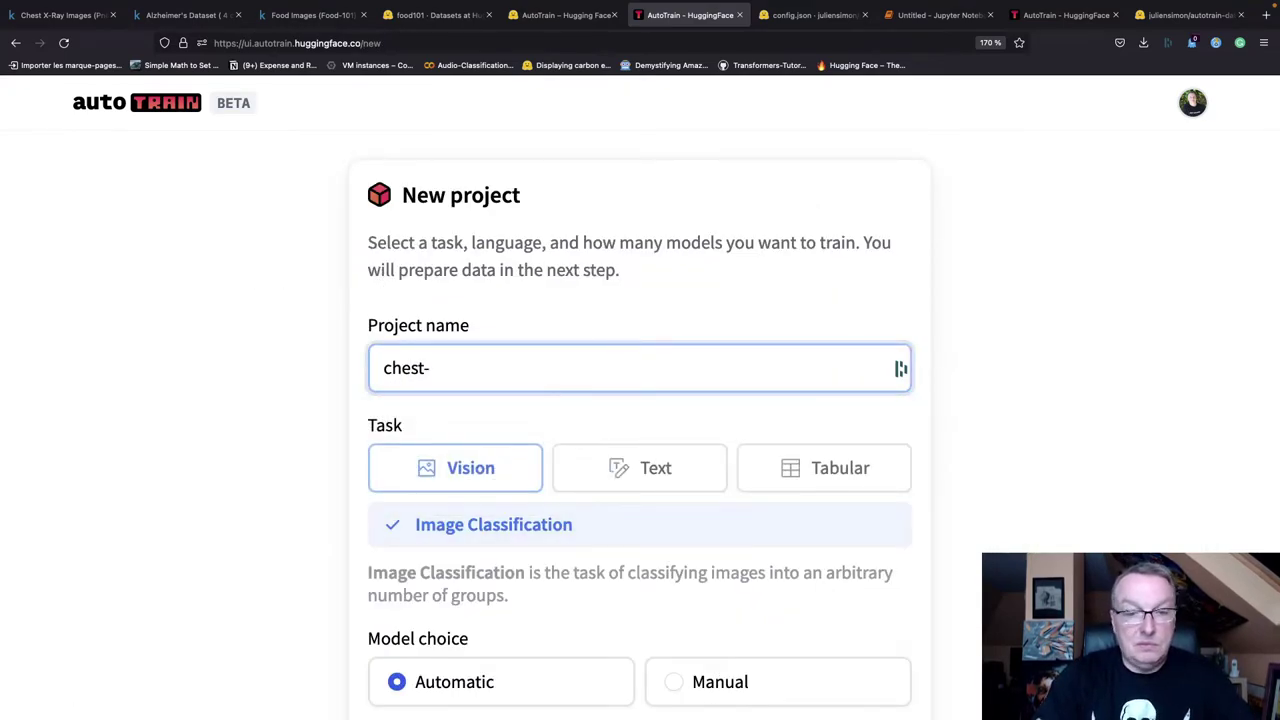
{"action": "type", "text": "-xray-demo2"}
{"action": "scroll", "coordinate": [475, 503], "scroll_direction": "down", "scroll_amount": 2}
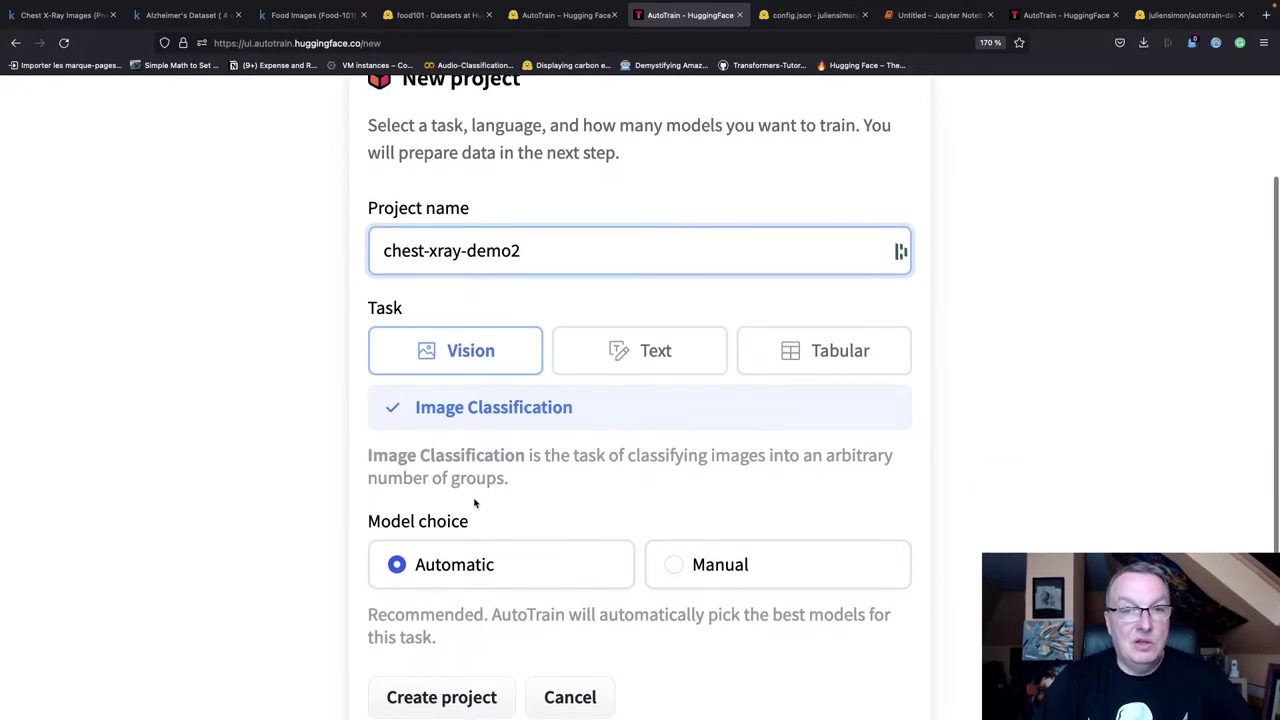
{"action": "left_click", "coordinate": [457, 651]}
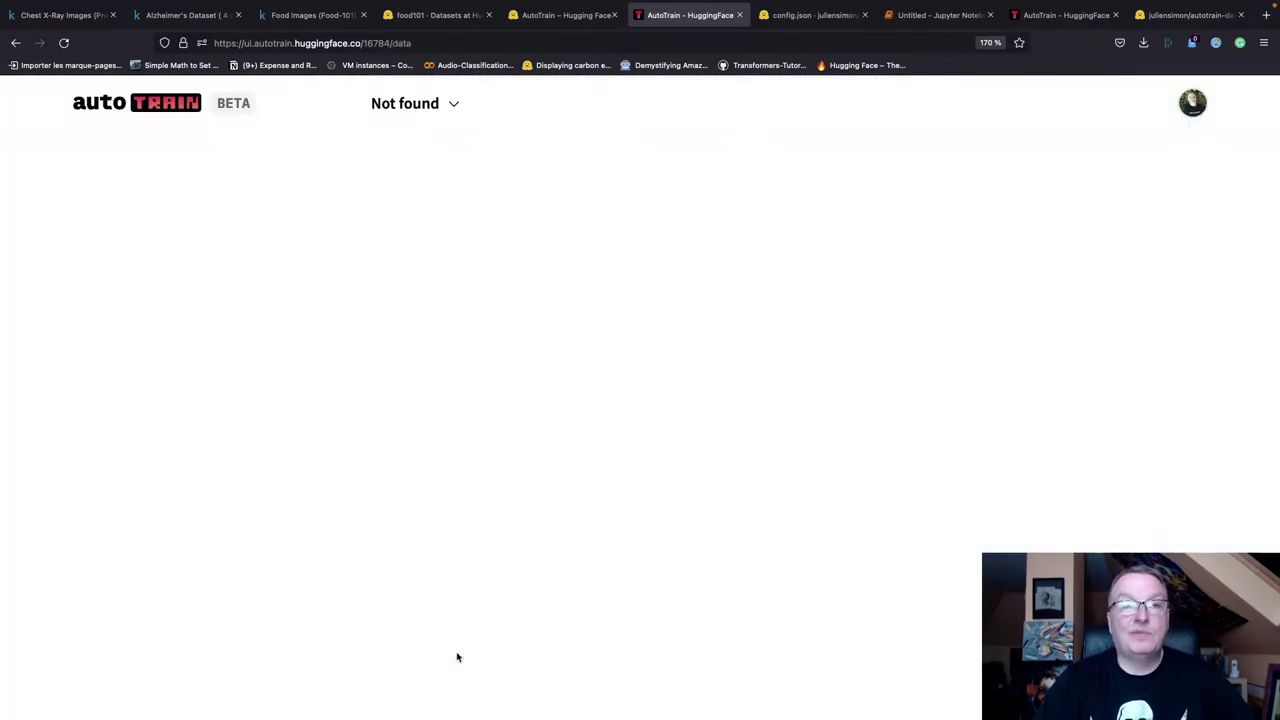
Start importing an existing dataset from the Hugging Face Hub and select autotrain-data-chest-xray-demo as the source.
{"action": "scroll", "coordinate": [625, 568], "scroll_direction": "down", "scroll_amount": 6}
{"action": "scroll", "coordinate": [712, 514], "scroll_direction": "down", "scroll_amount": 1}
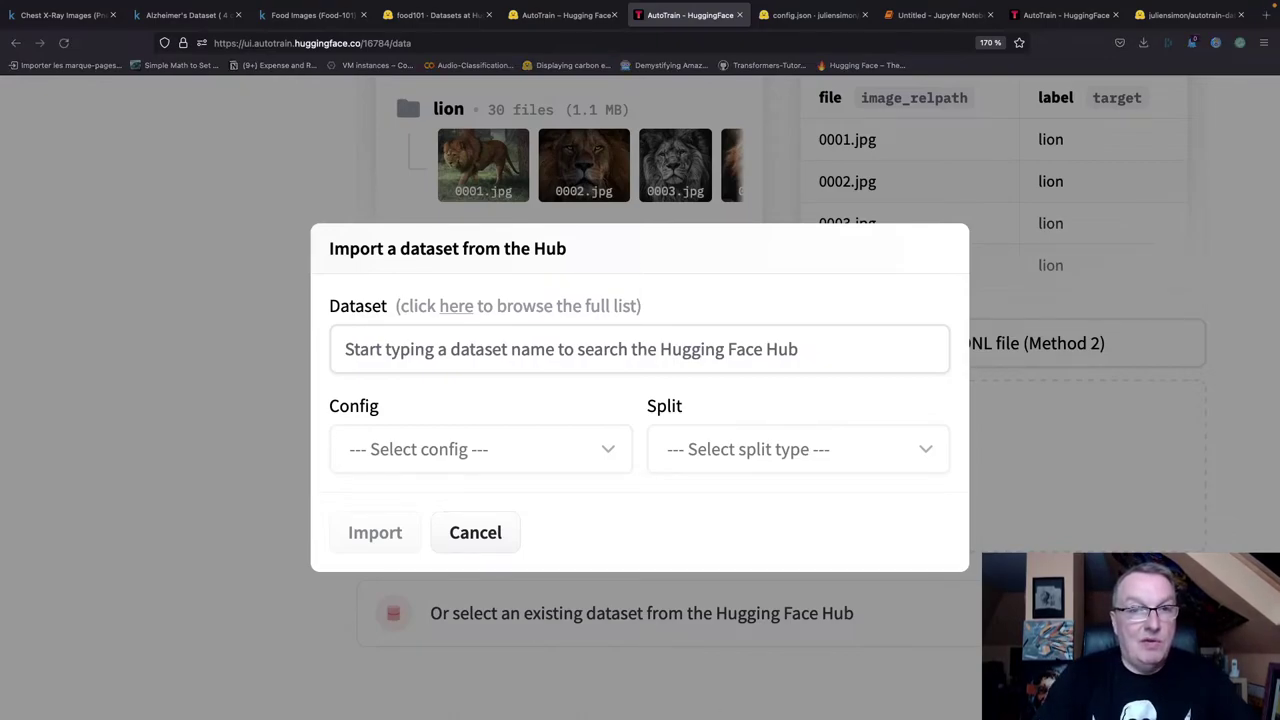
{"action": "left_click", "coordinate": [463, 340]}
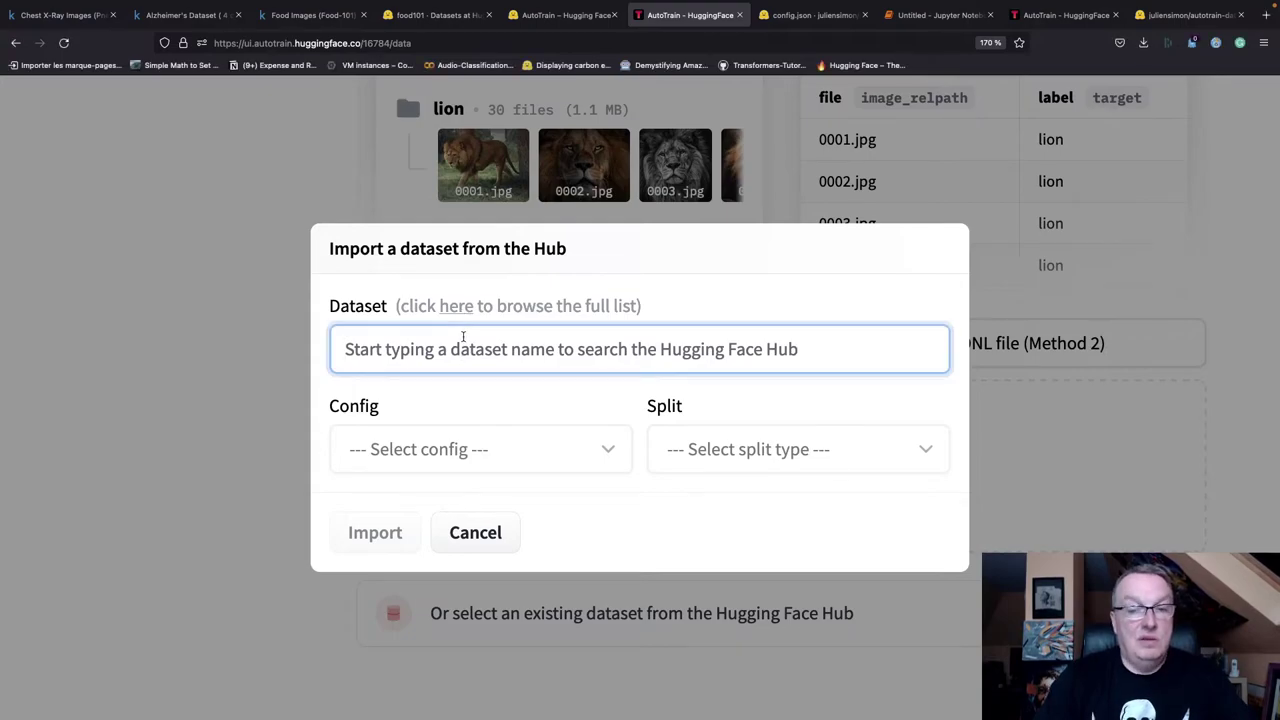
{"action": "type", "text": "juliensimon"}
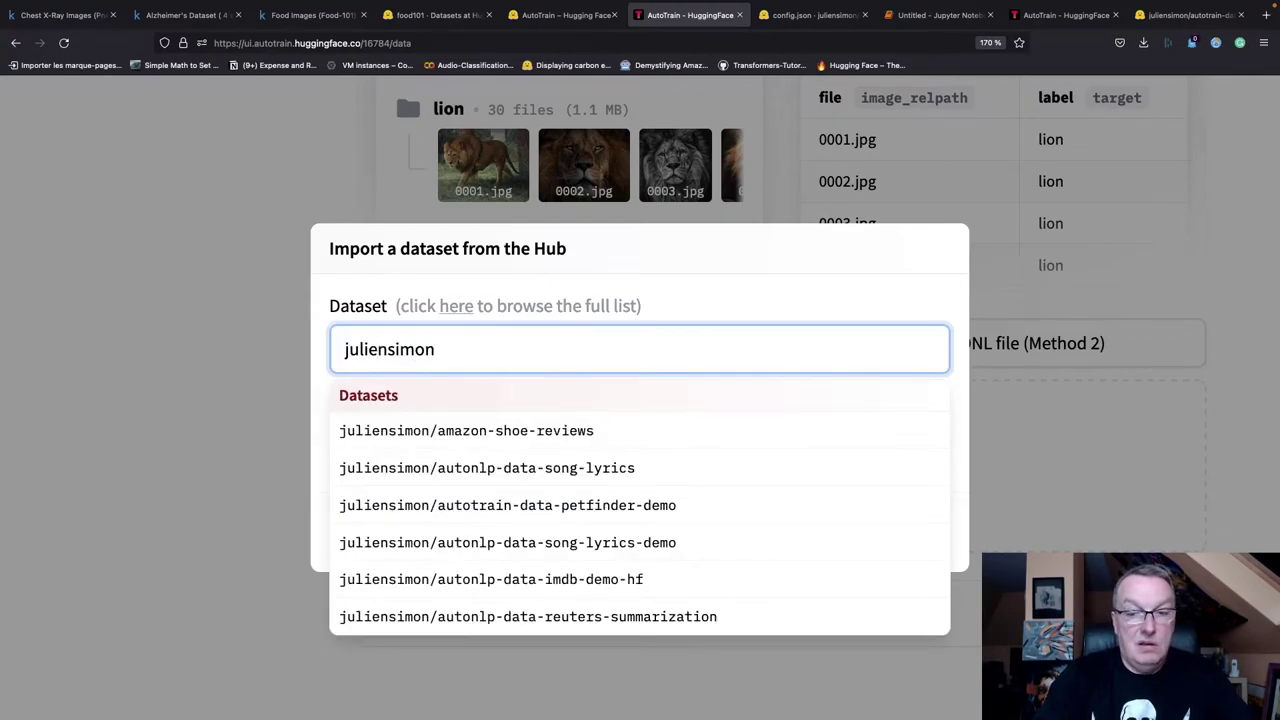
{"action": "type", "text": "/autotrain-"}
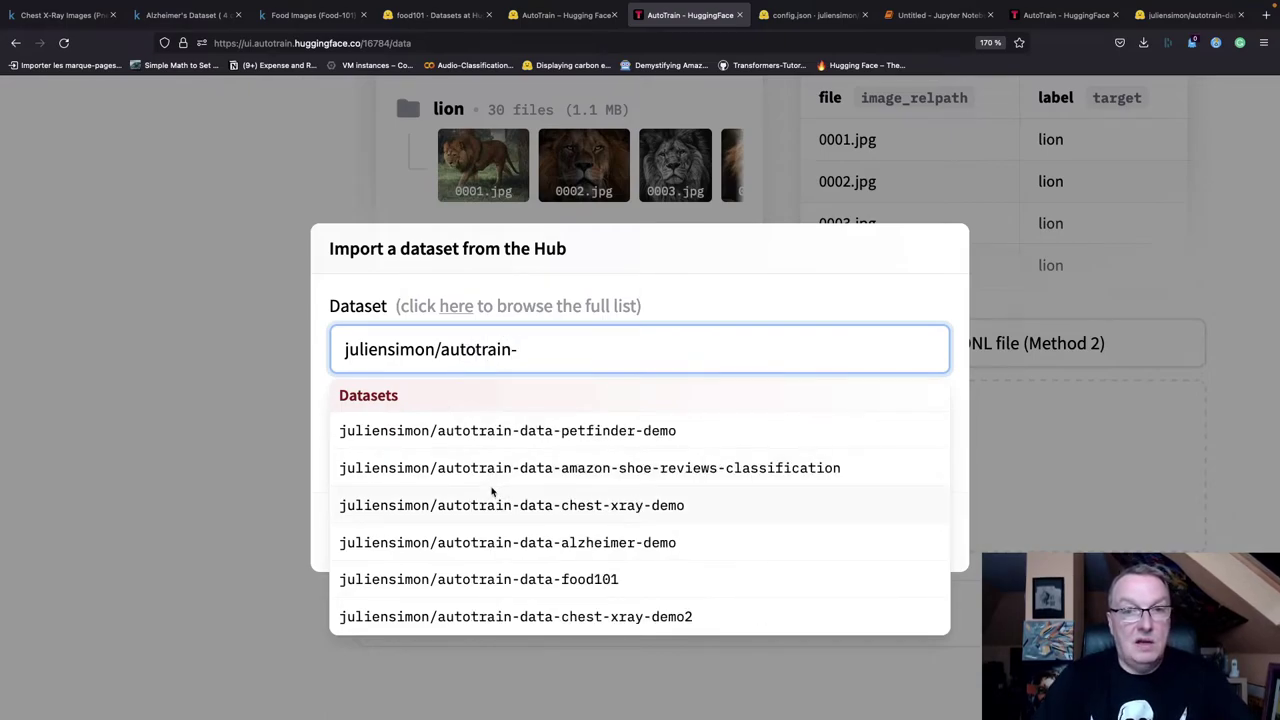
{"action": "left_click", "coordinate": [491, 503]}
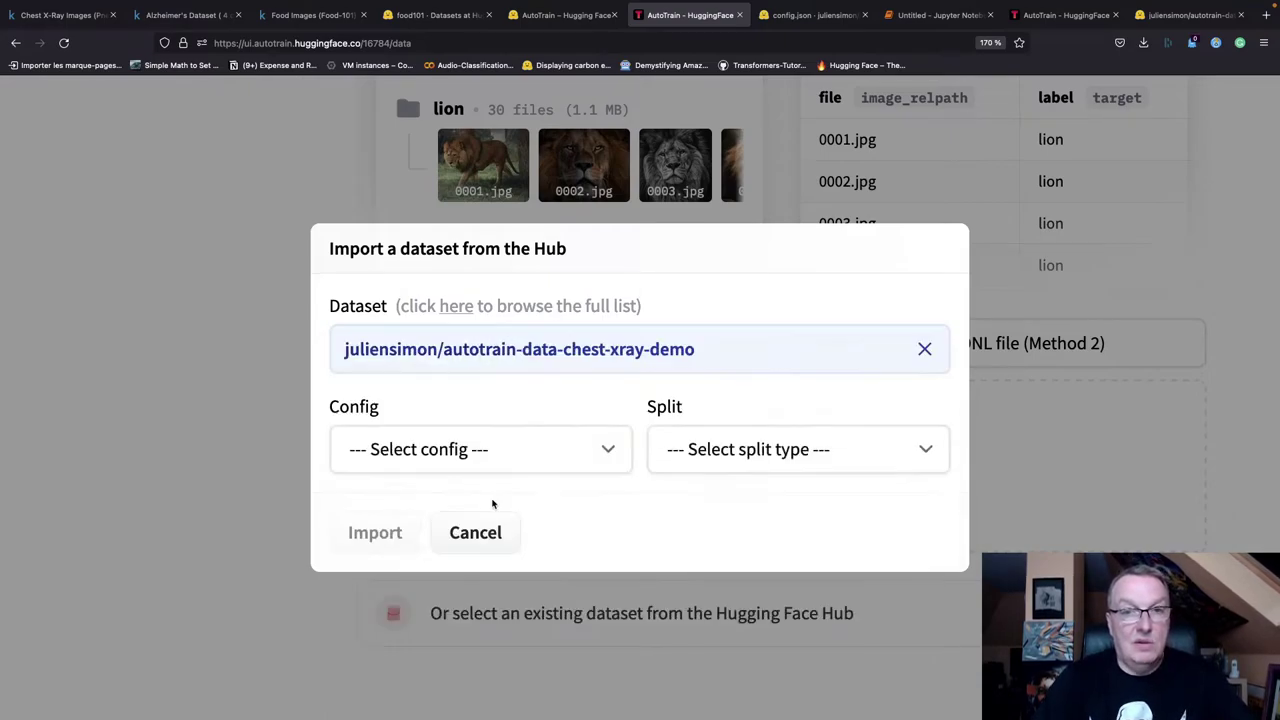
Choose the autotrain-data-chest-xray-demo config and the train split, and import the dataset.
{"action": "left_click", "coordinate": [530, 462]}
{"action": "left_click", "coordinate": [538, 485]}
{"action": "left_click", "coordinate": [537, 451]}
{"action": "left_click", "coordinate": [545, 464]}
{"action": "left_click", "coordinate": [701, 462]}
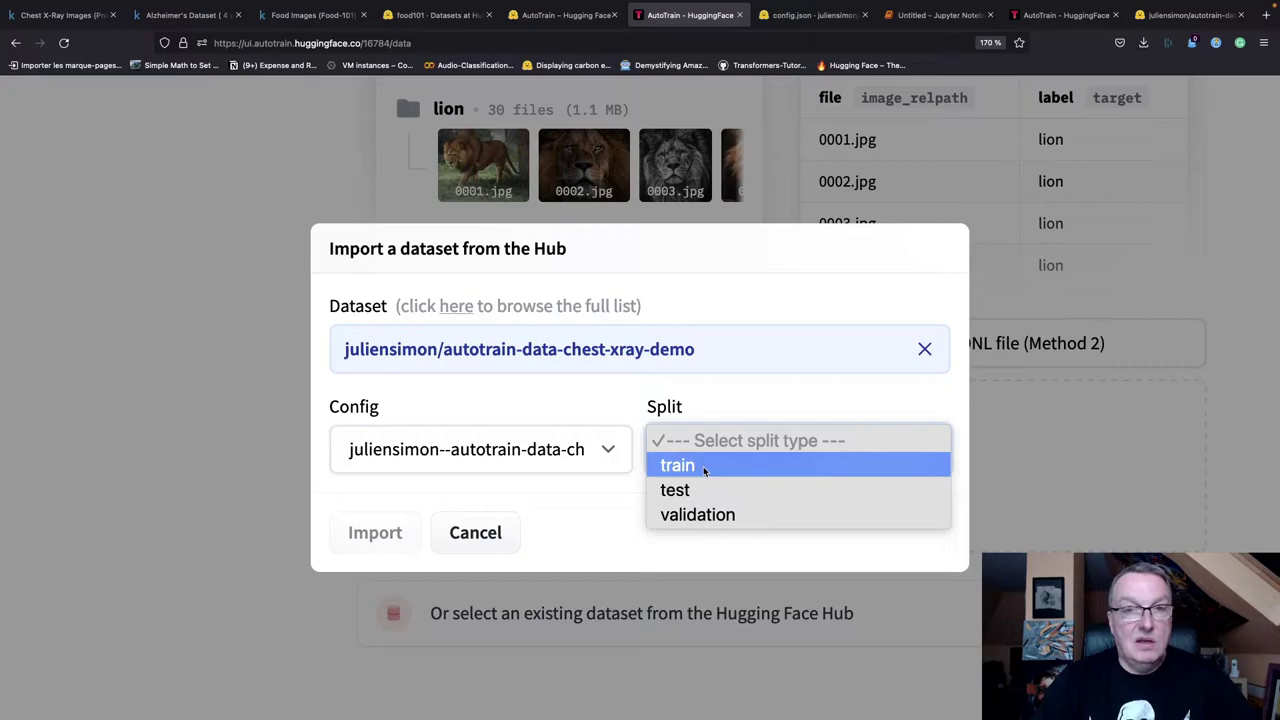
{"action": "left_click", "coordinate": [704, 467]}
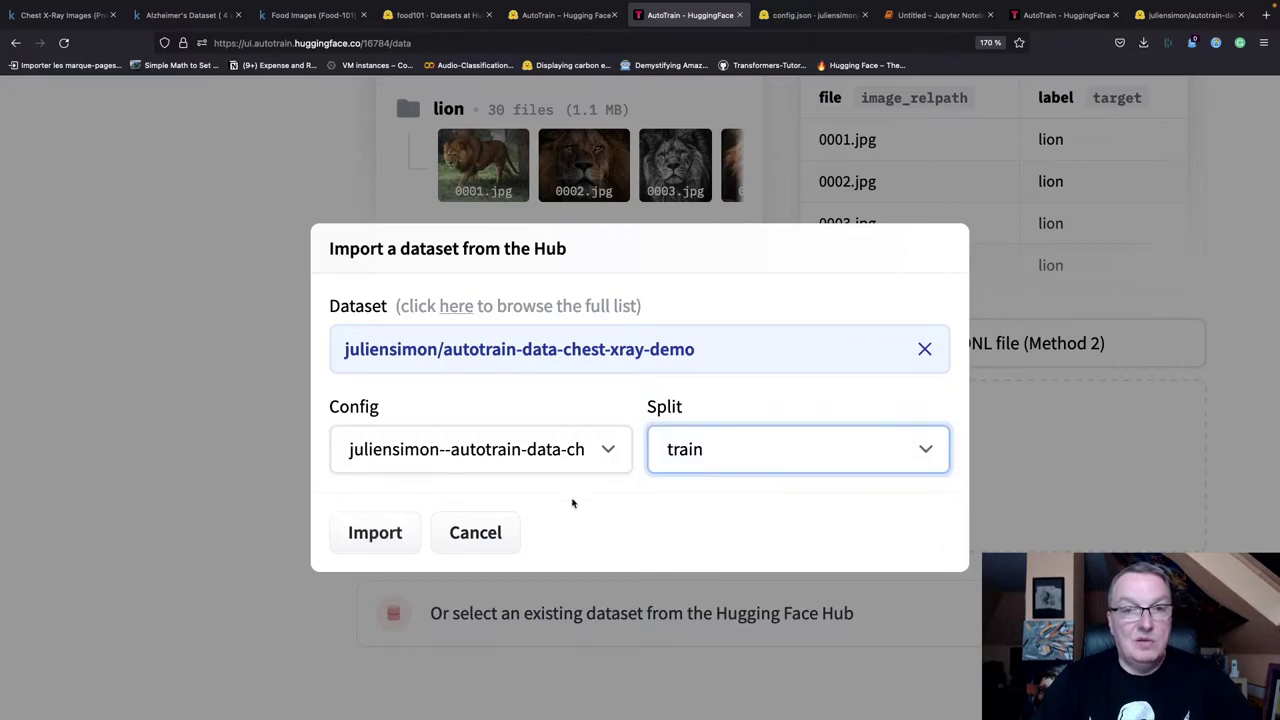
{"action": "left_click", "coordinate": [415, 532]}
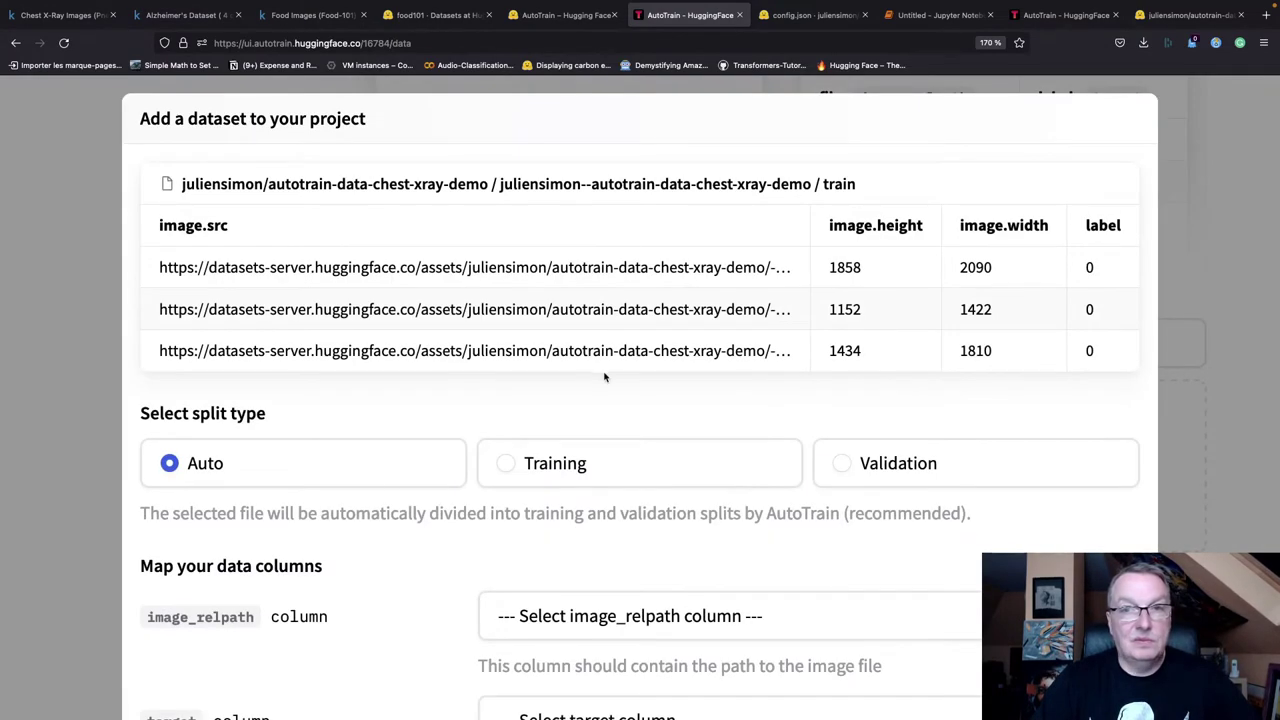
Map image_relpath to image.src and target to label, and add the dataset to the project with the Auto split type.
{"action": "scroll", "coordinate": [648, 310], "scroll_direction": "down", "scroll_amount": 2}
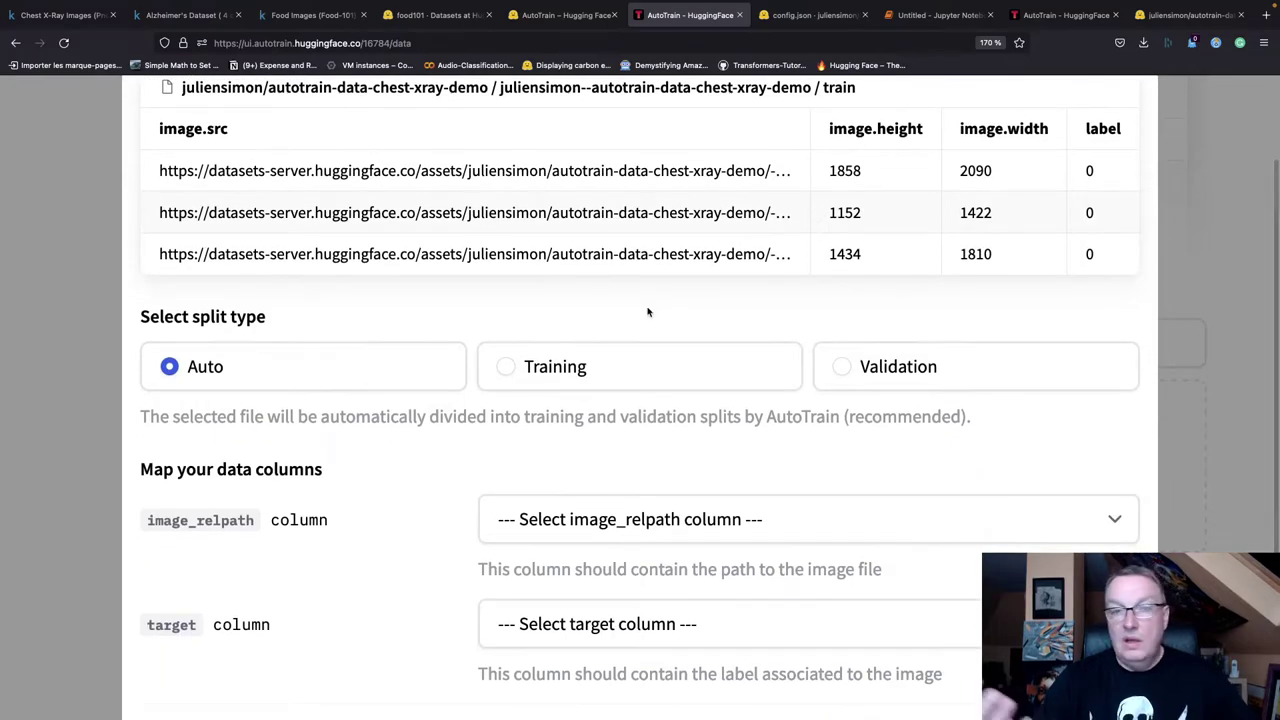
{"action": "scroll", "coordinate": [700, 466], "scroll_direction": "down", "scroll_amount": 2}
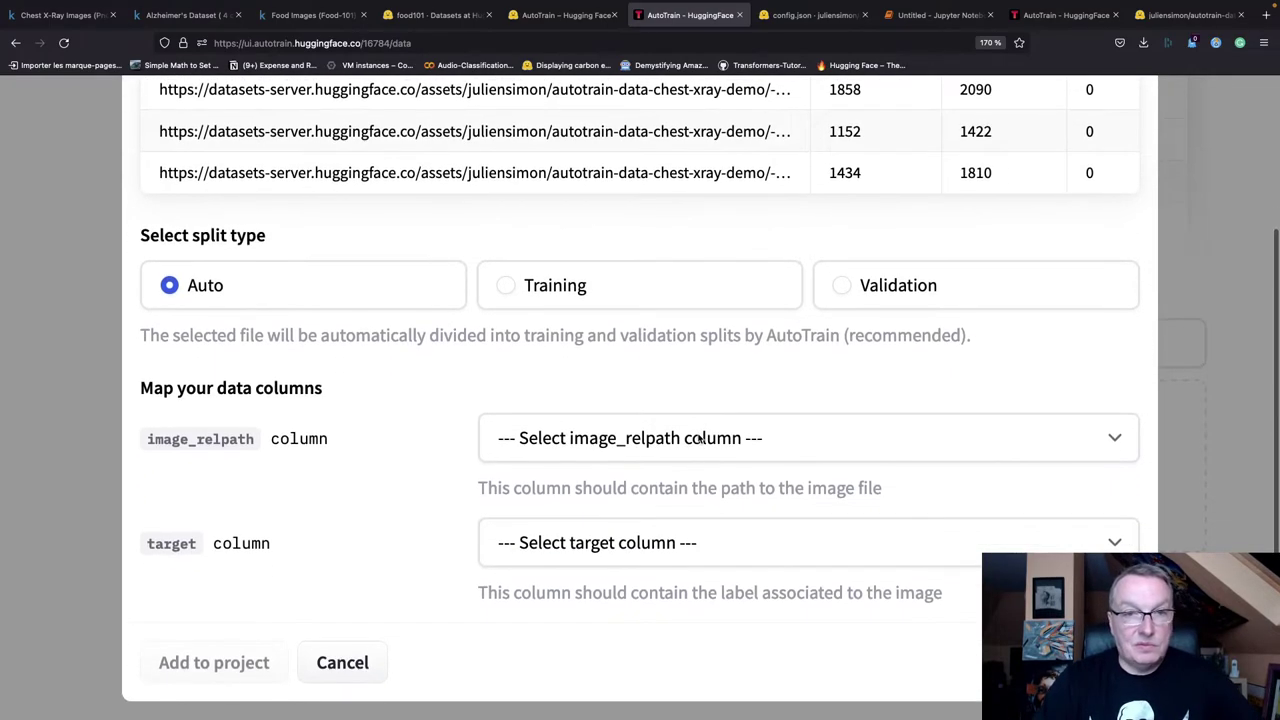
{"action": "left_click", "coordinate": [698, 437]}
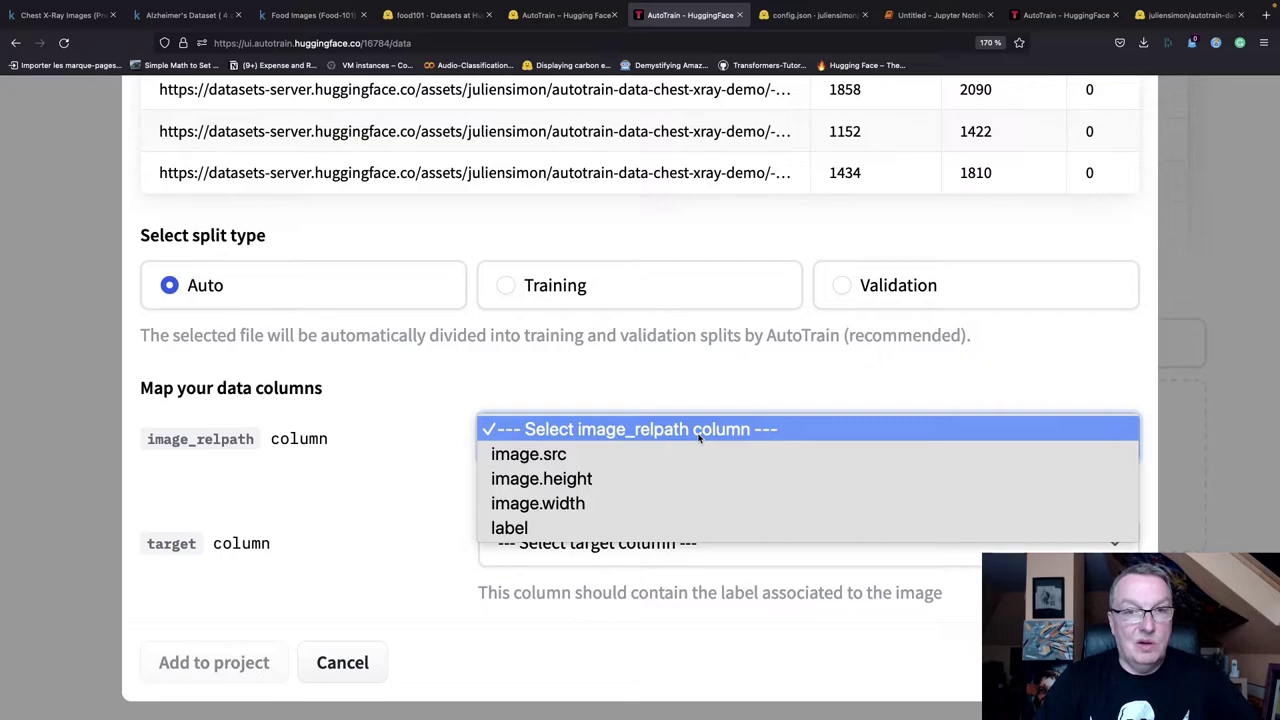
{"action": "left_click", "coordinate": [694, 449]}
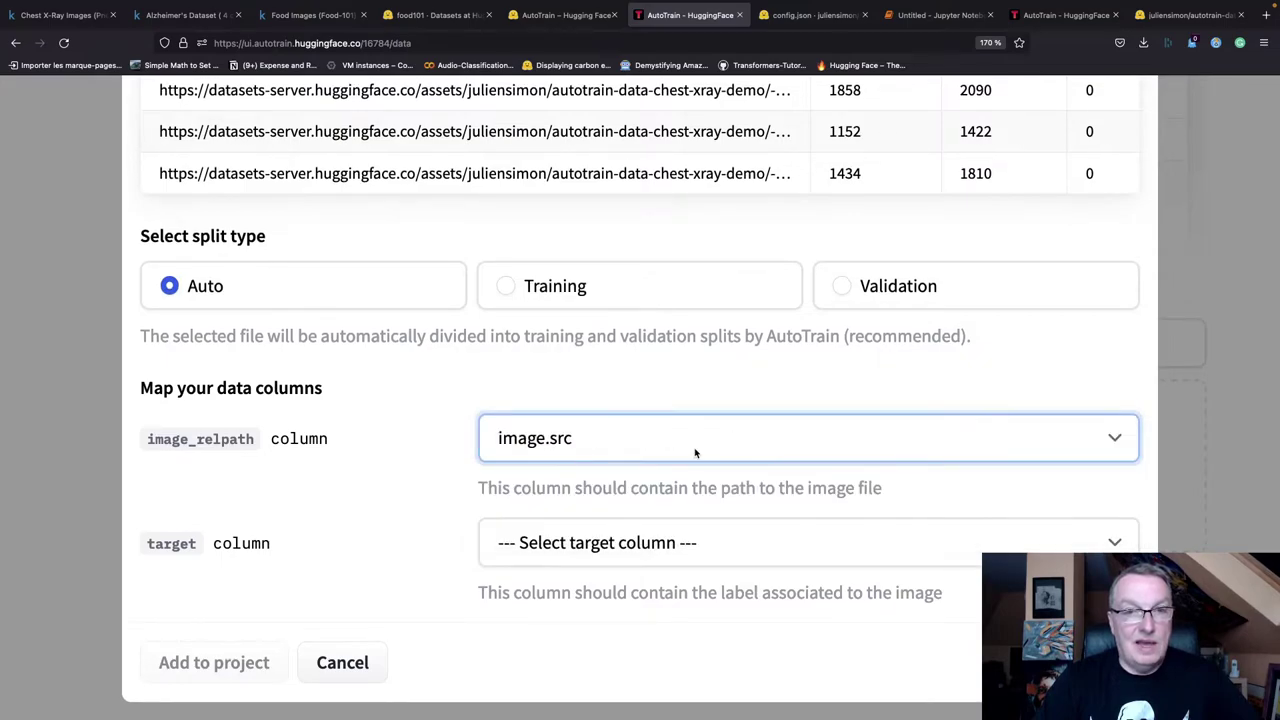
{"action": "left_click", "coordinate": [677, 541]}
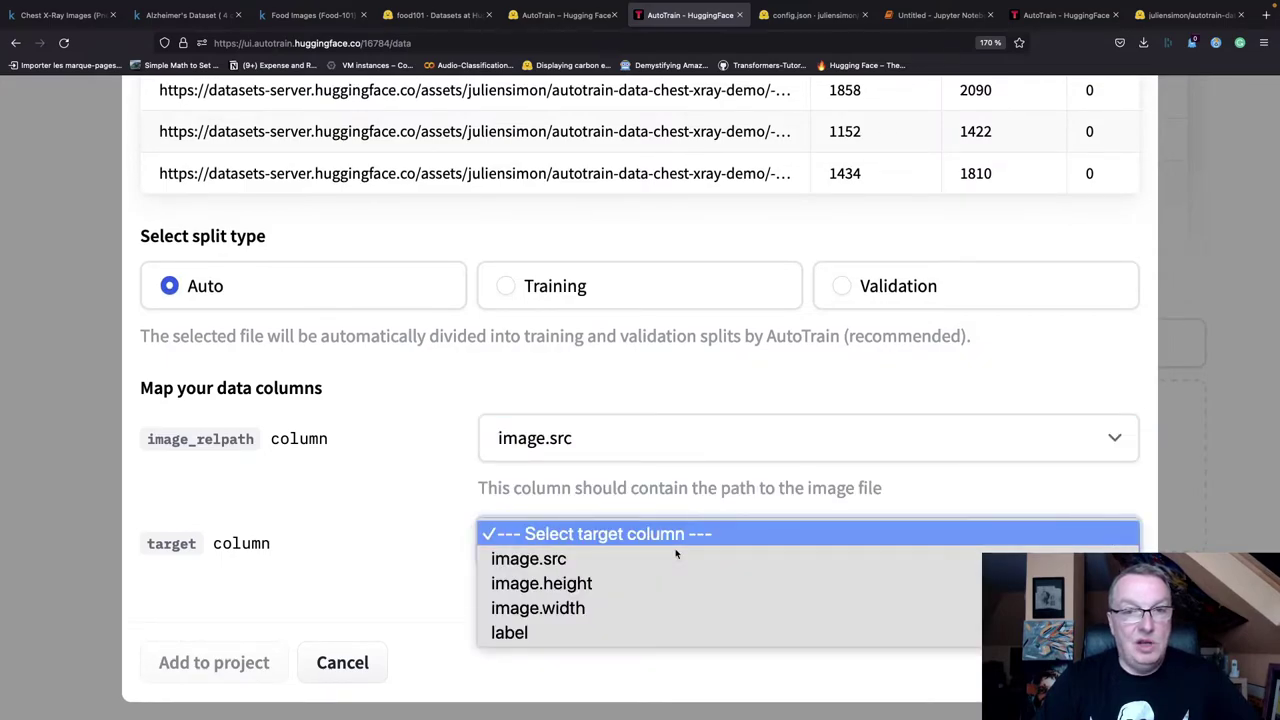
{"action": "left_click", "coordinate": [651, 632]}
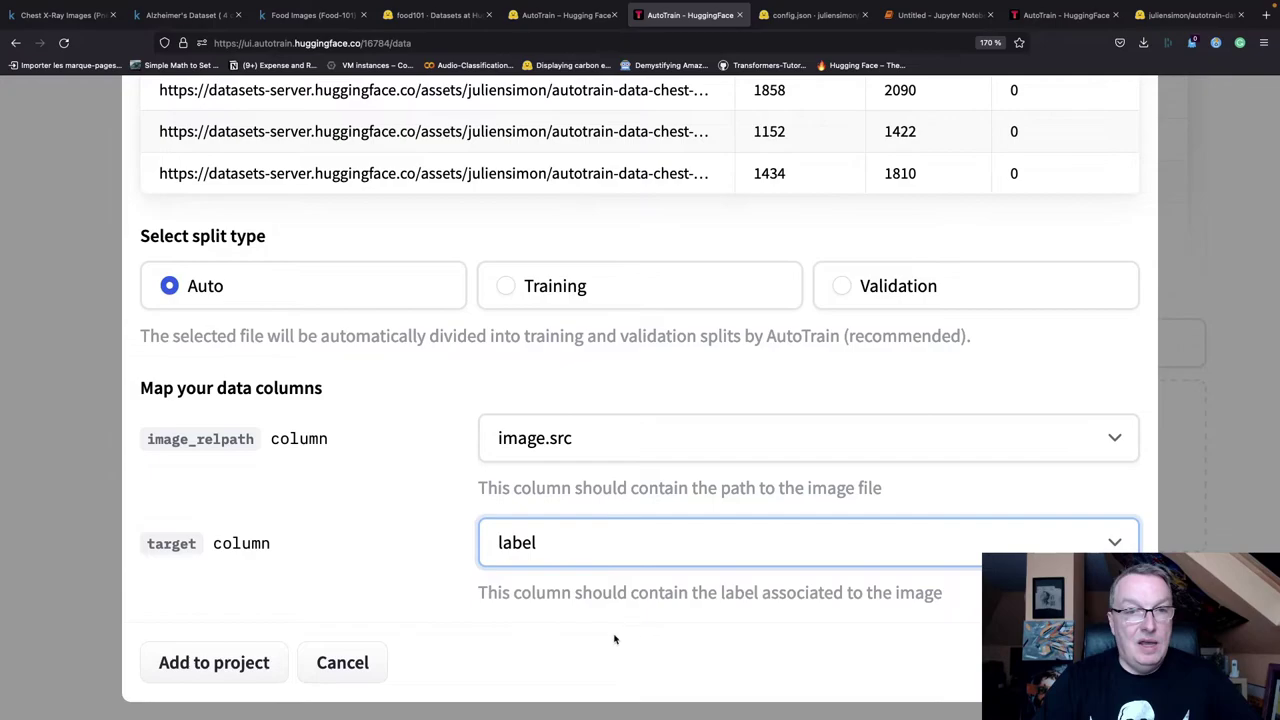
{"action": "left_click", "coordinate": [240, 666]}
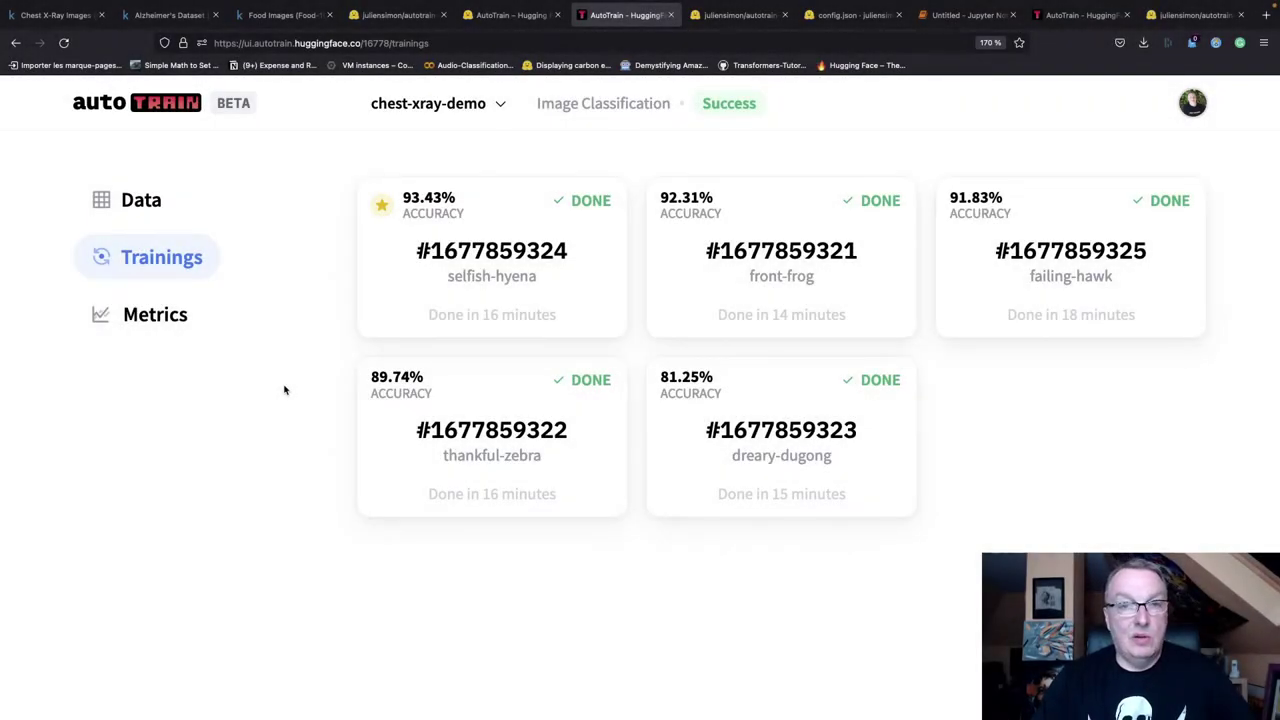
Open the selfish-hyena model of chest-xray-demo on the Hugging Face Hub, make it public, and copy its model name.
{"action": "left_click", "coordinate": [505, 241]}
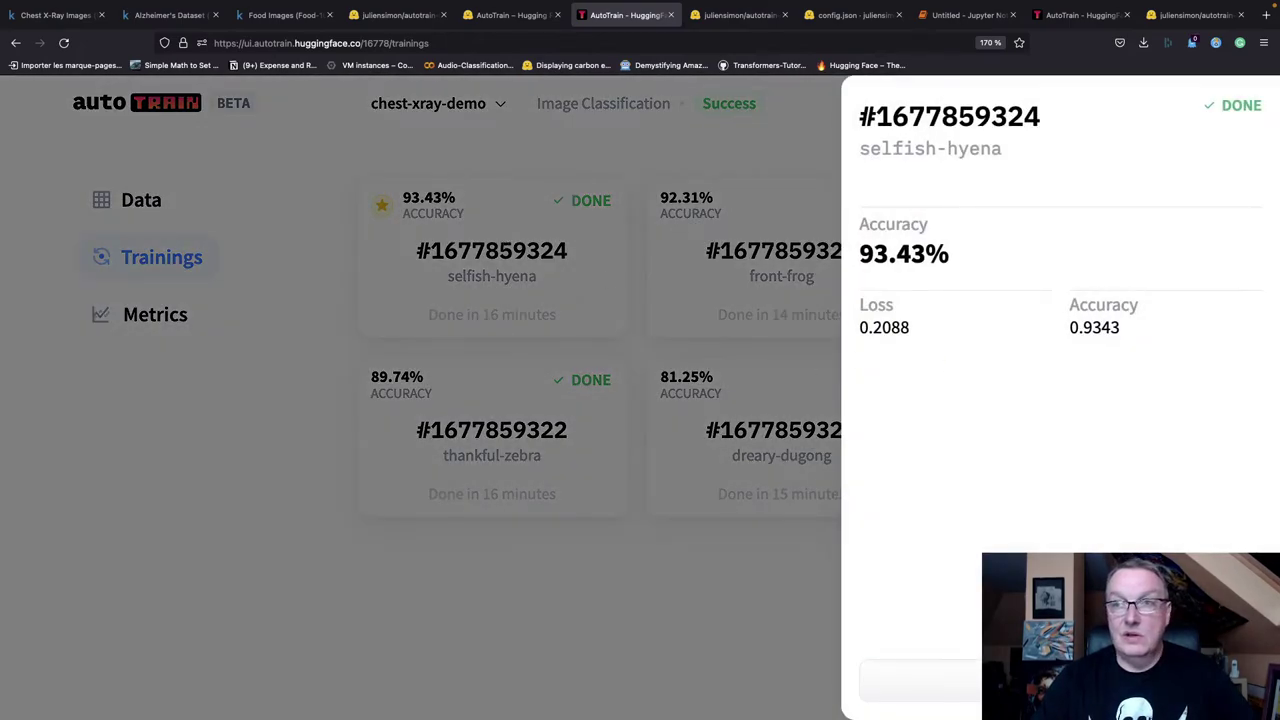
{"action": "left_click", "coordinate": [920, 682]}
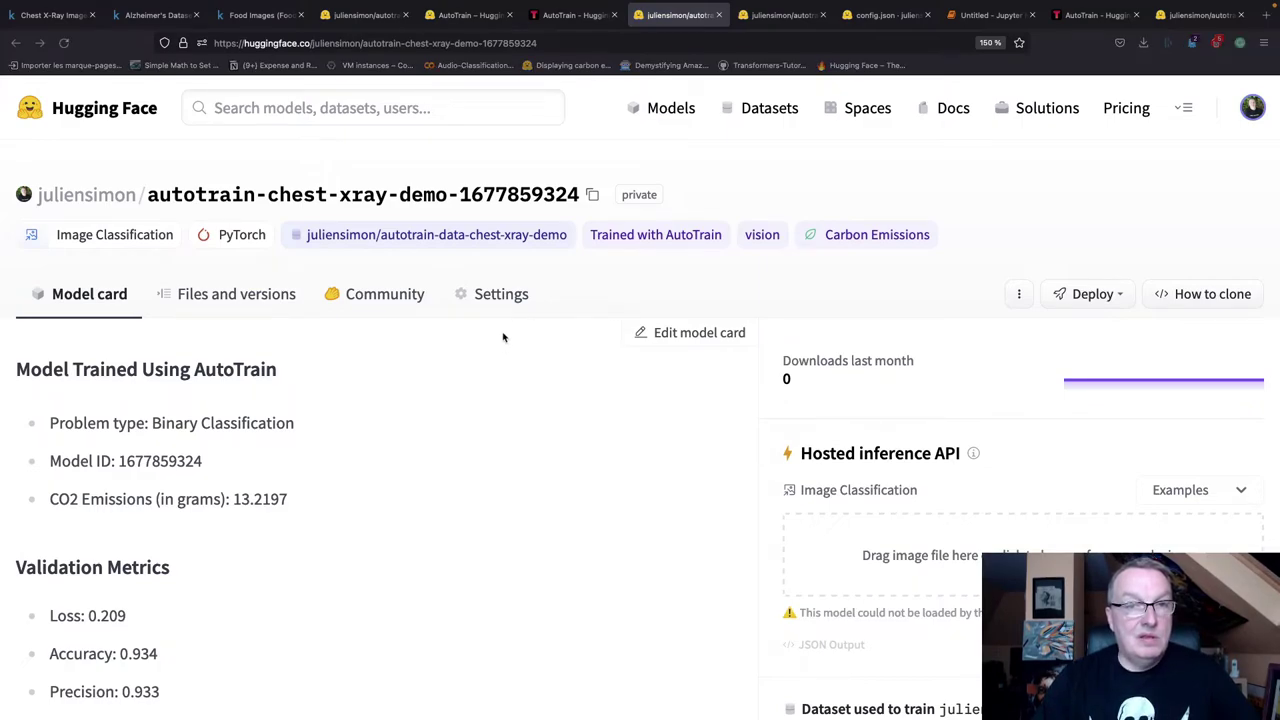
{"action": "left_click", "coordinate": [502, 298]}
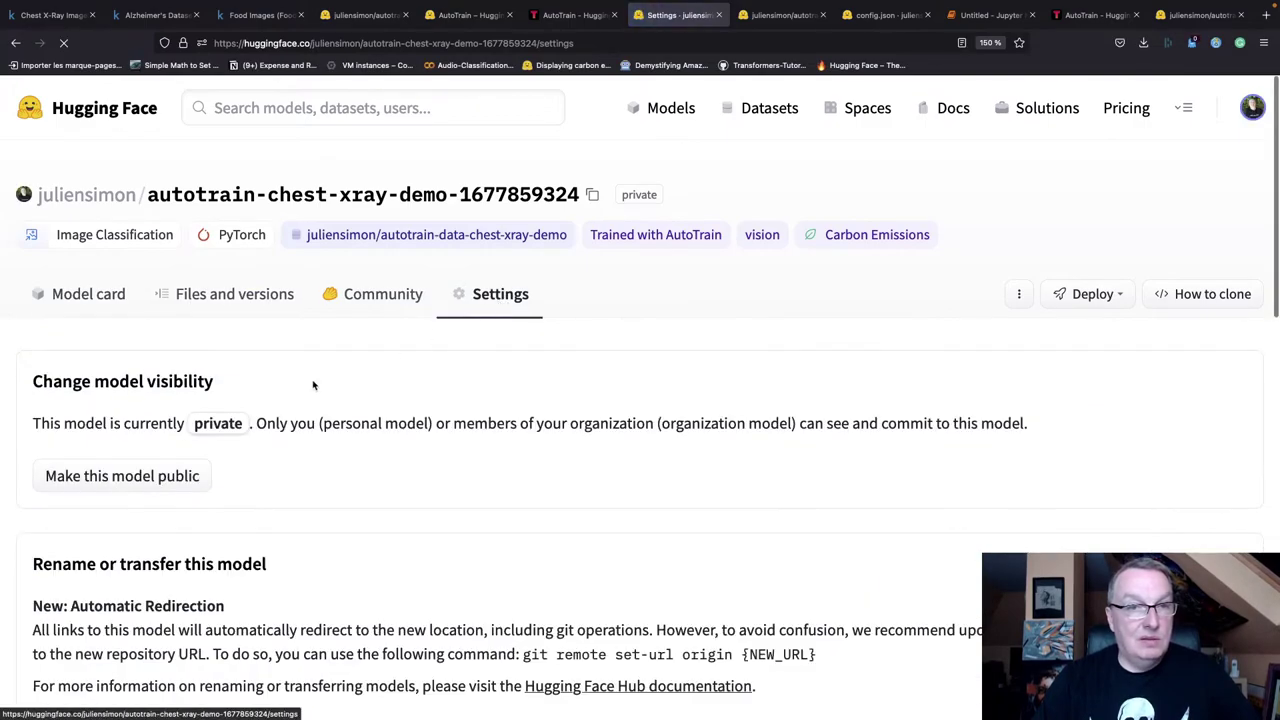
{"action": "left_click", "coordinate": [201, 476]}
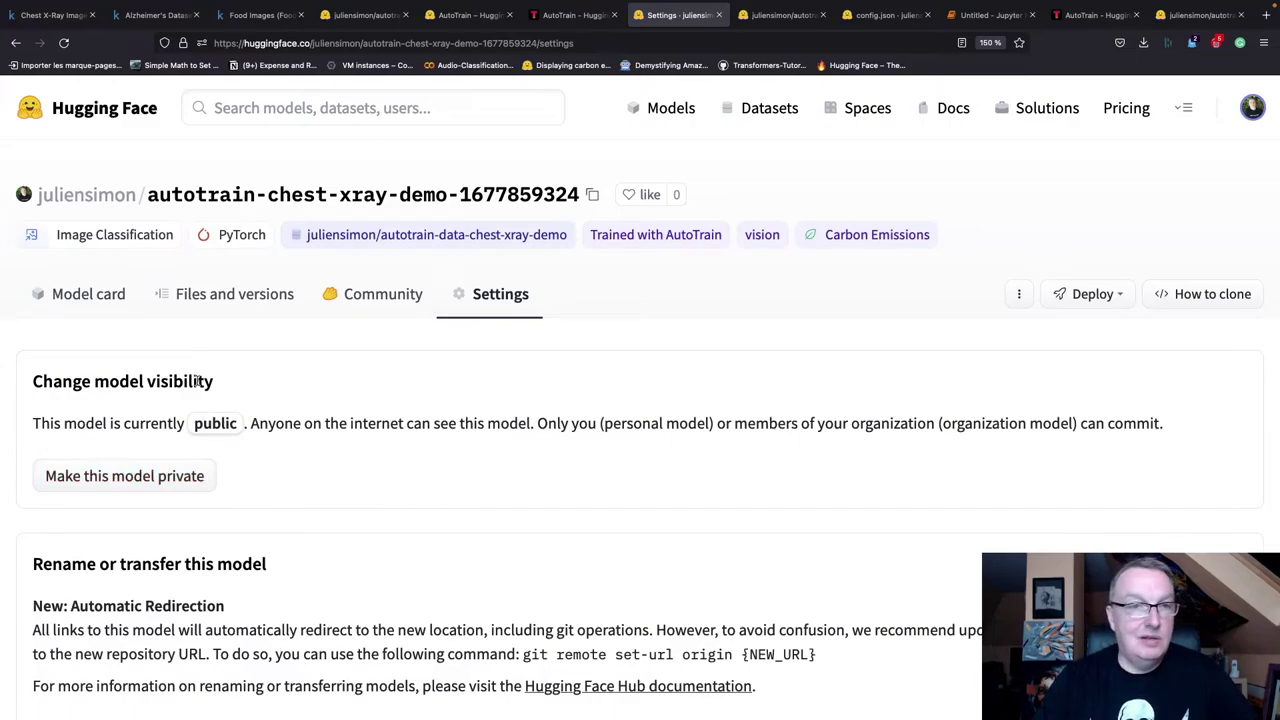
{"action": "left_click", "coordinate": [592, 196]}
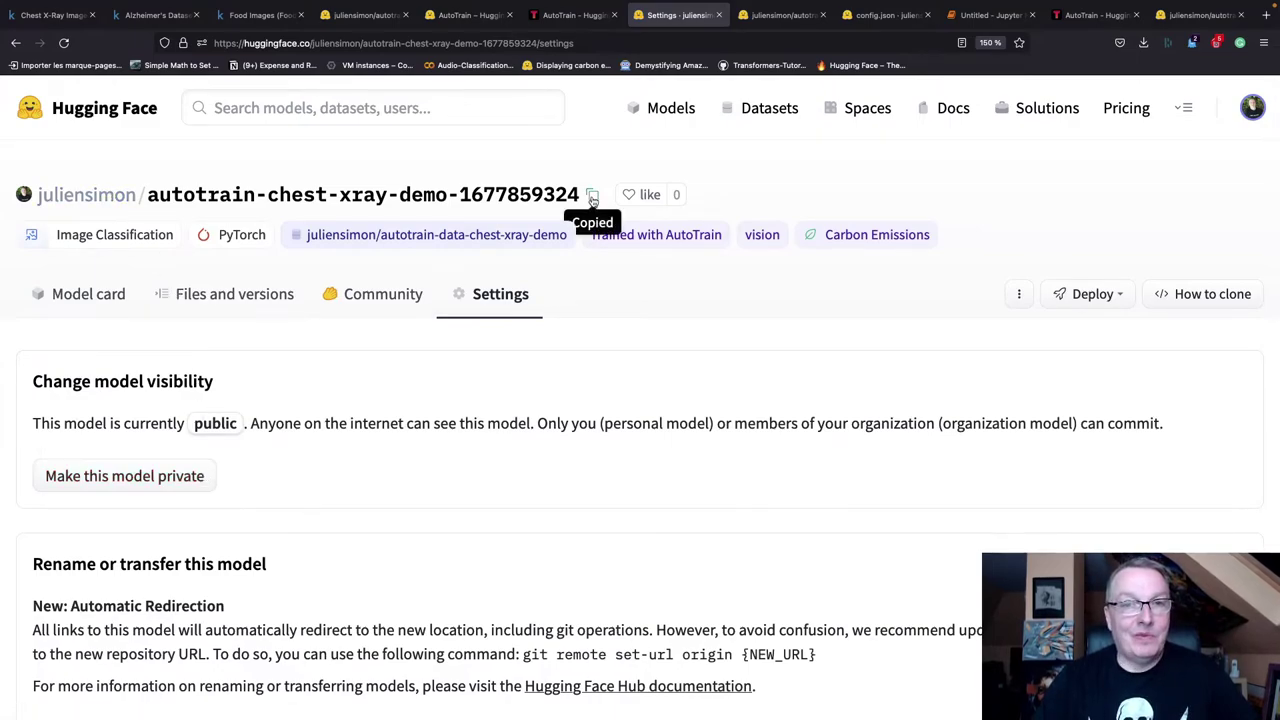
From the model card, run the hosted inference on person96_bacteria_465.jpeg from the nested chest_xray folder's test/PNEUMONIA directory.
{"action": "left_click", "coordinate": [110, 298]}
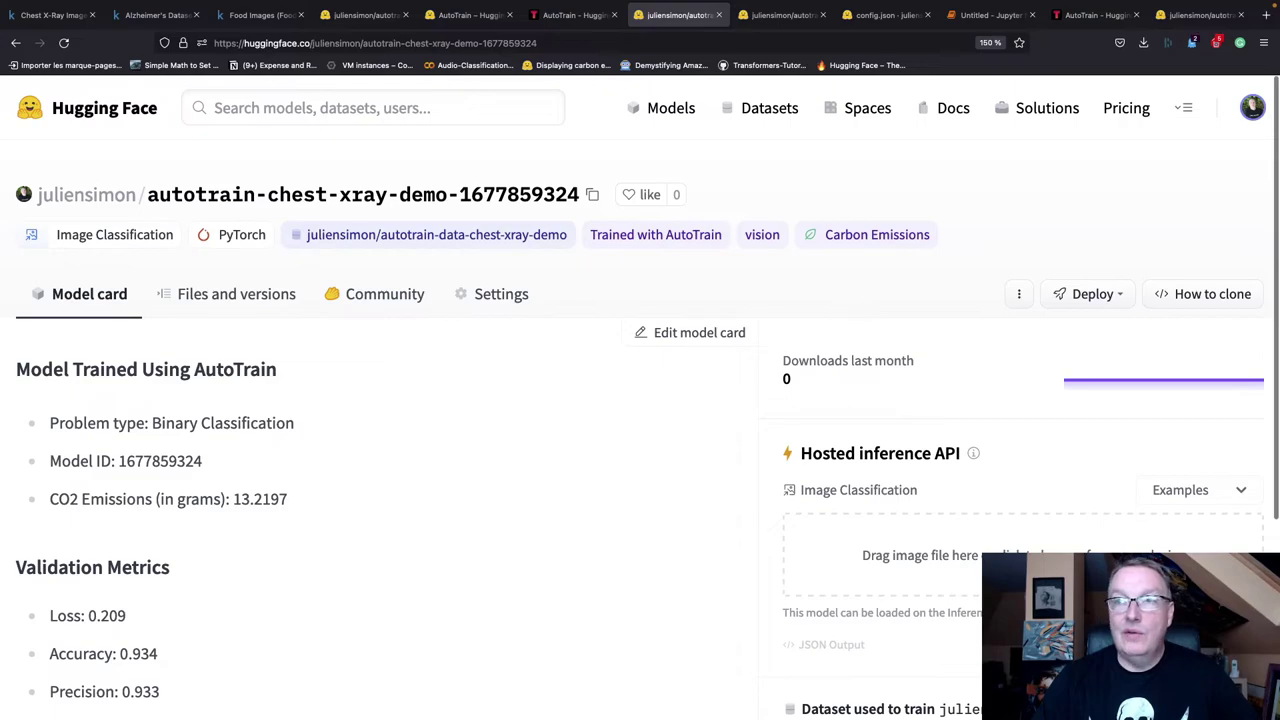
{"action": "left_click", "coordinate": [1040, 556]}
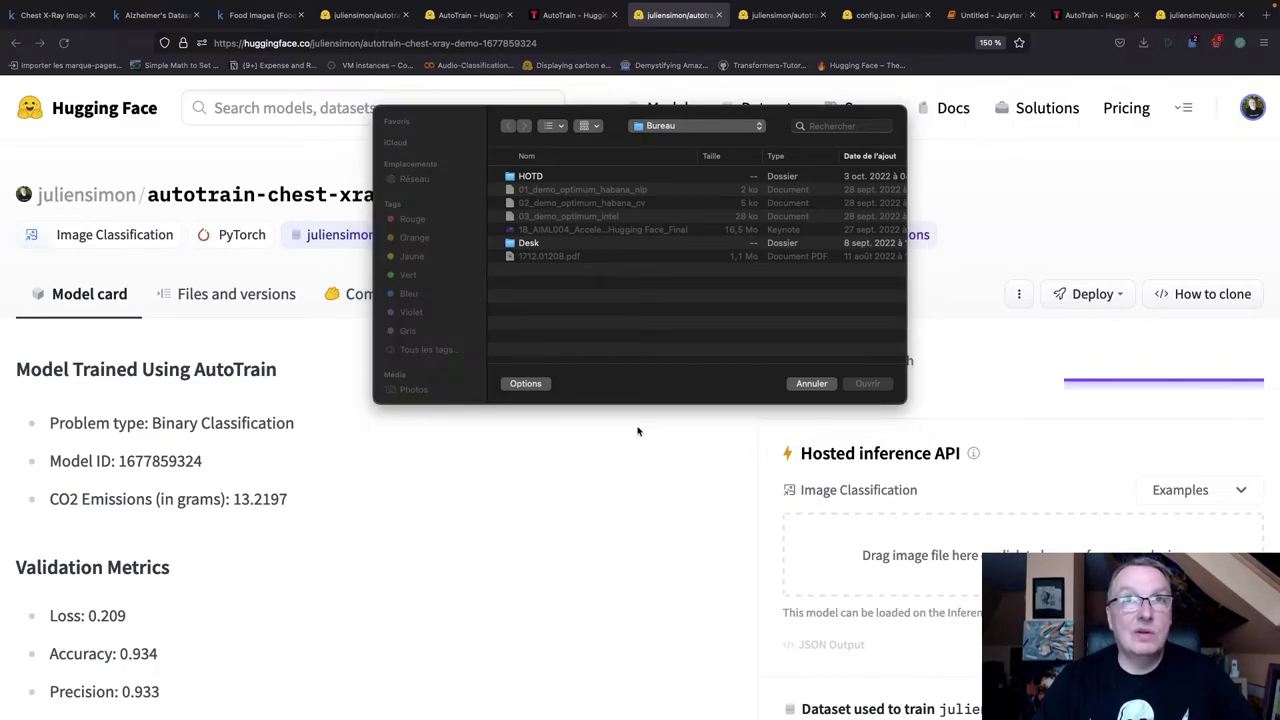
{"action": "left_click", "coordinate": [672, 126]}
{"action": "left_click", "coordinate": [675, 140]}
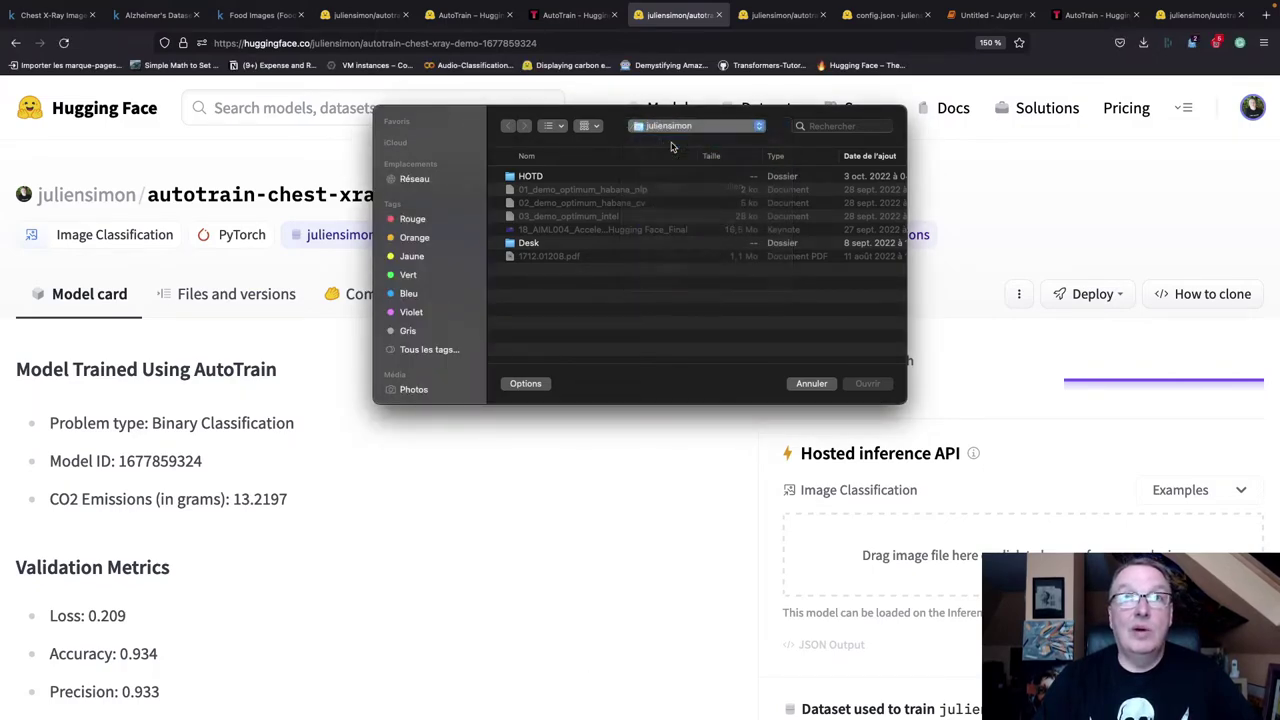
{"action": "left_click", "coordinate": [672, 126]}
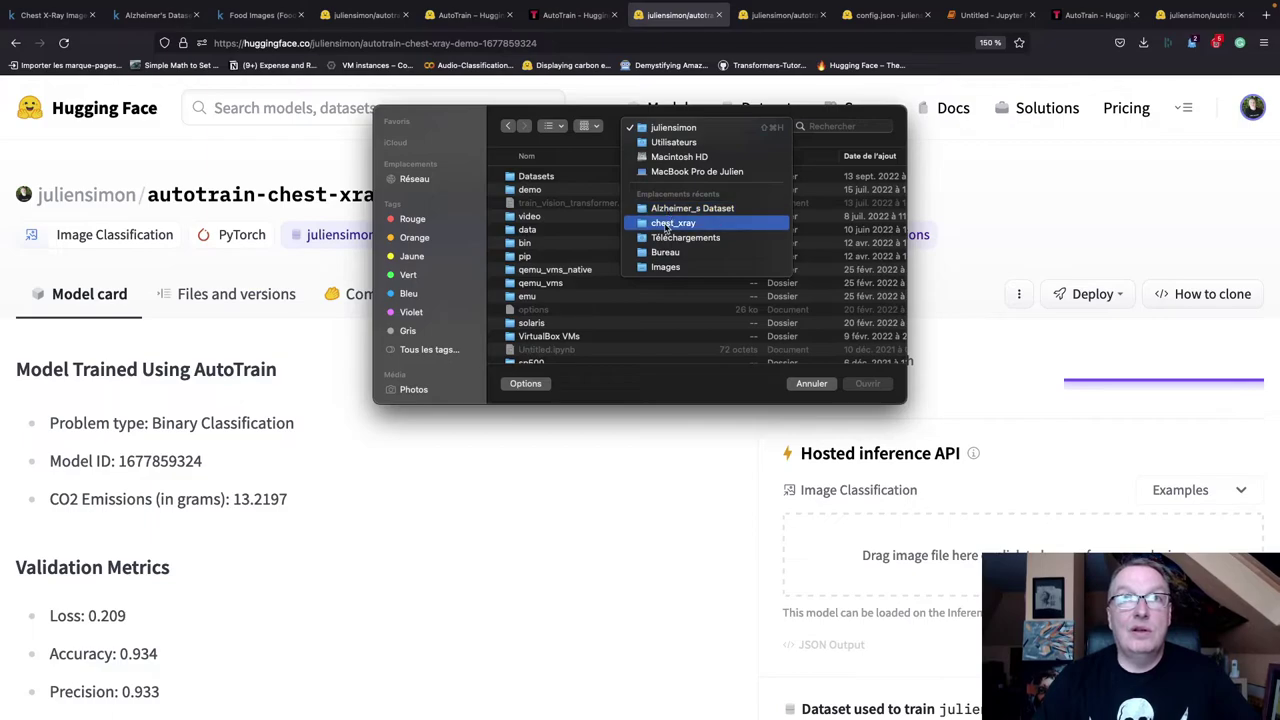
{"action": "left_click", "coordinate": [665, 228]}
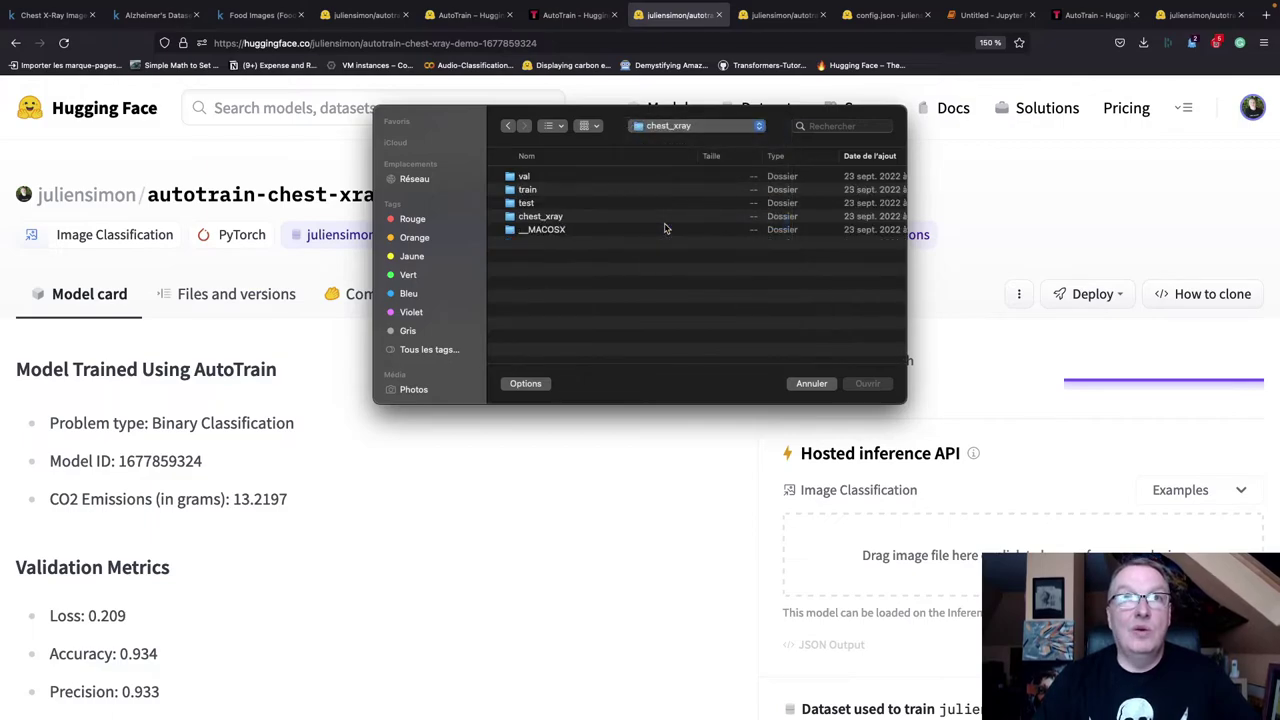
{"action": "double_click", "coordinate": [548, 217]}
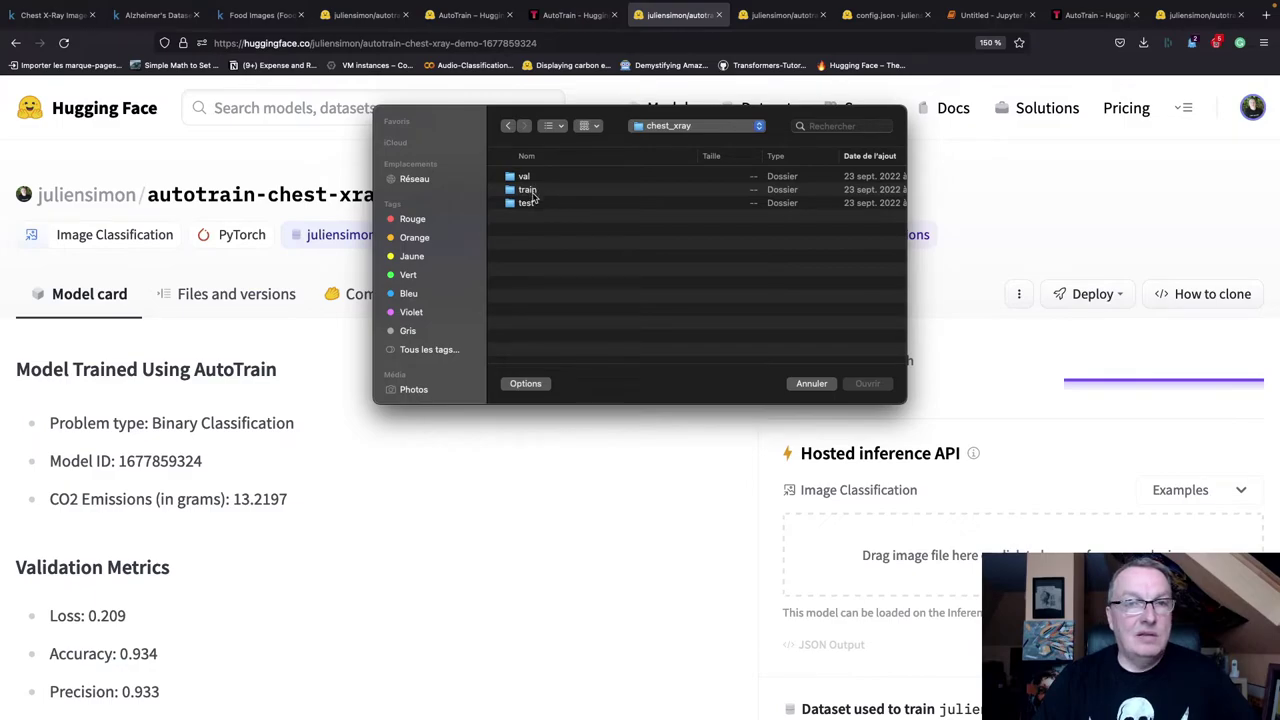
{"action": "double_click", "coordinate": [527, 203]}
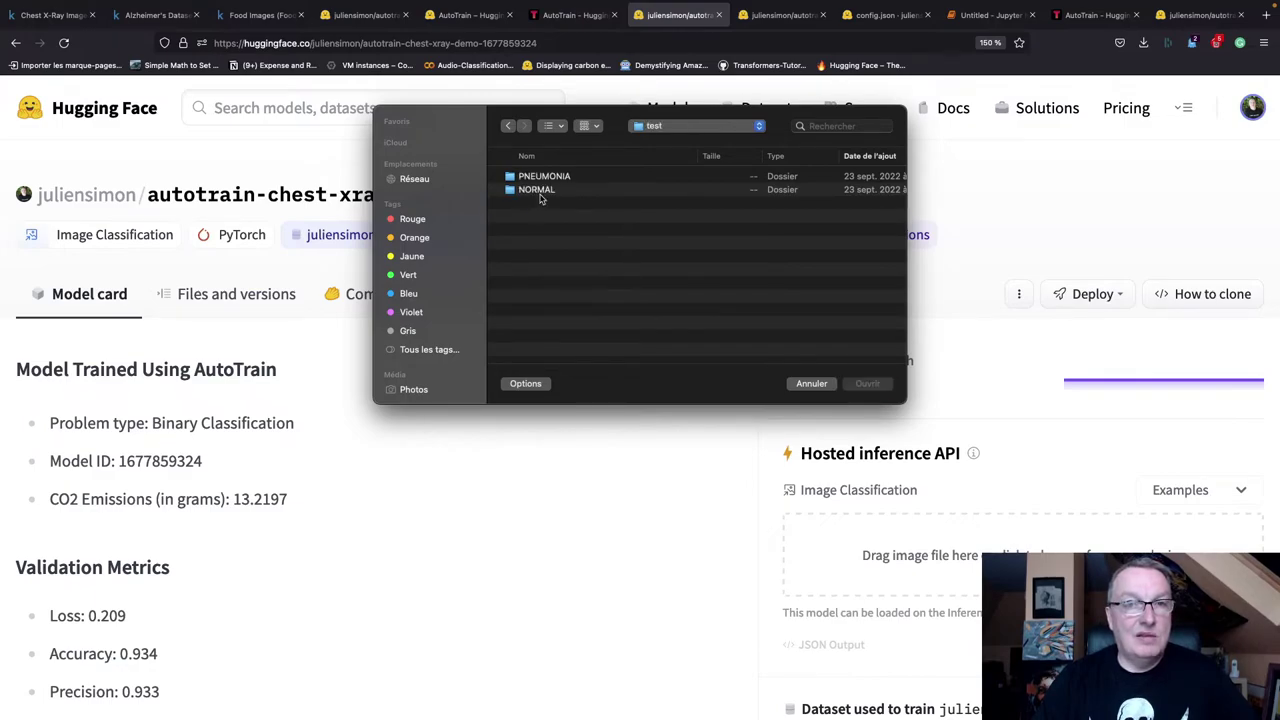
{"action": "double_click", "coordinate": [541, 178]}
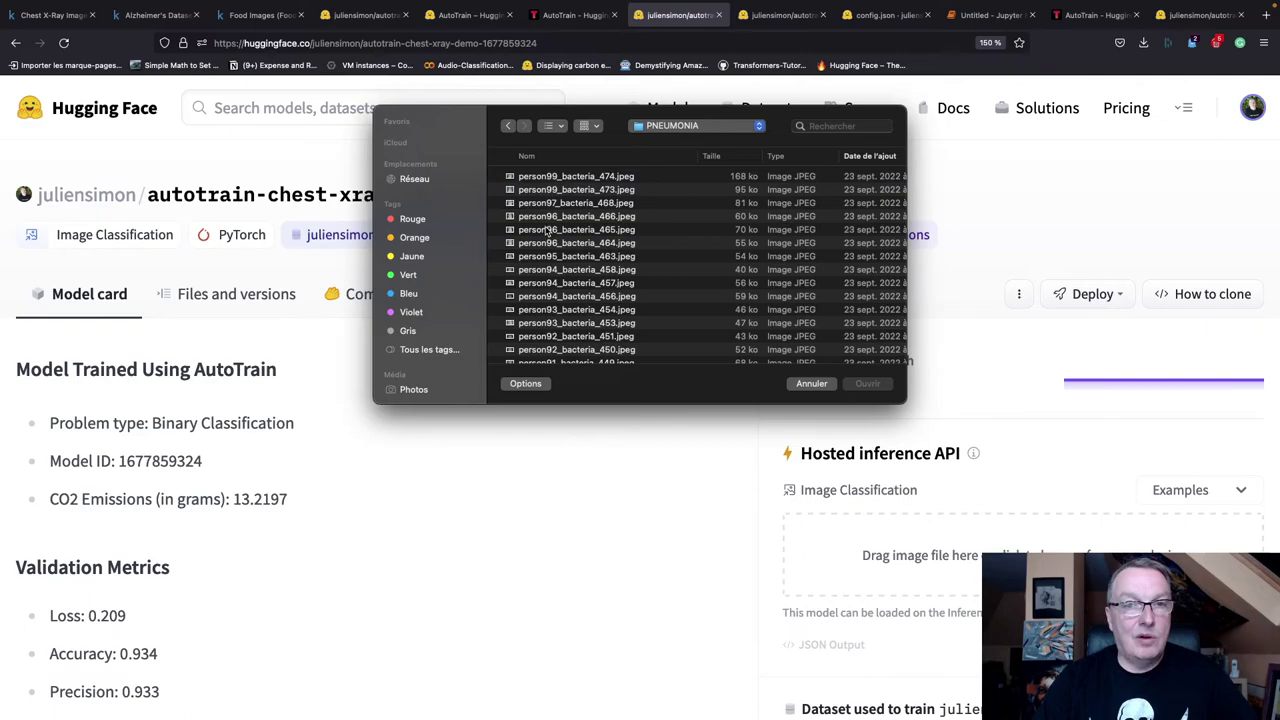
{"action": "left_click", "coordinate": [546, 230]}
{"action": "left_click", "coordinate": [870, 385]}
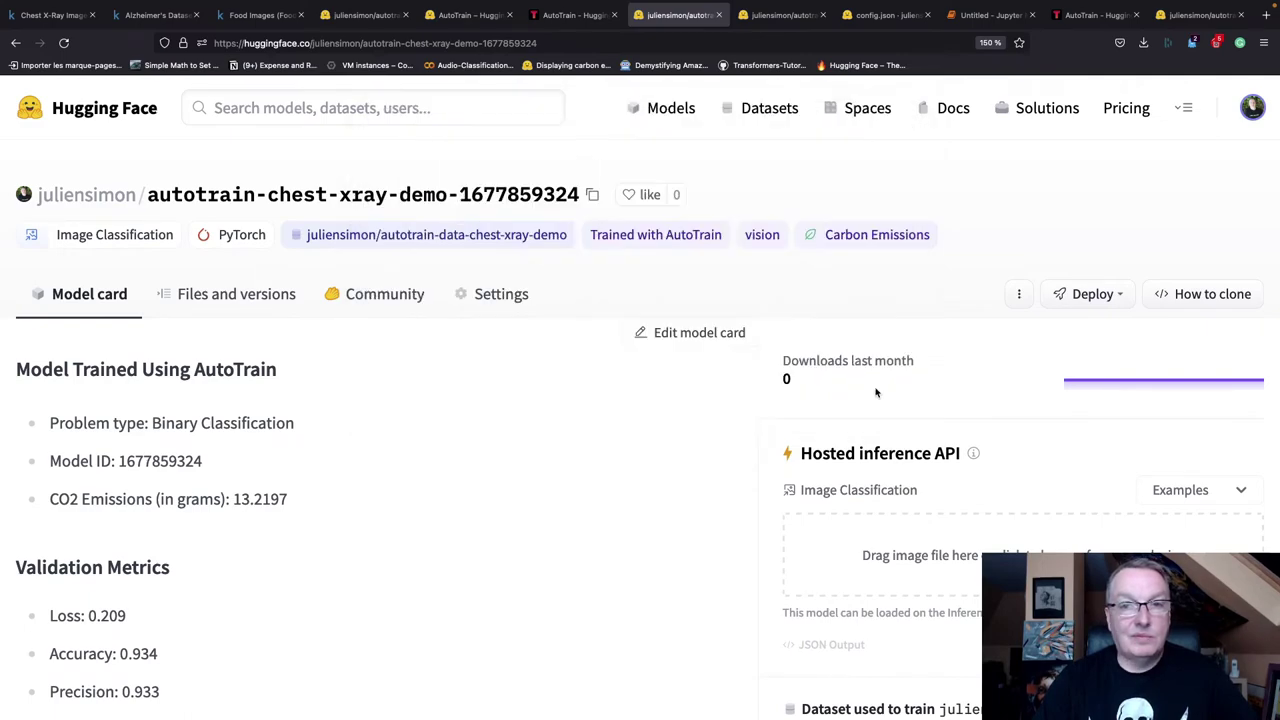
Review the image's predicted class scores and the validation metrics, and copy the model name from the model card.
{"action": "scroll", "coordinate": [882, 457], "scroll_direction": "down", "scroll_amount": 5}
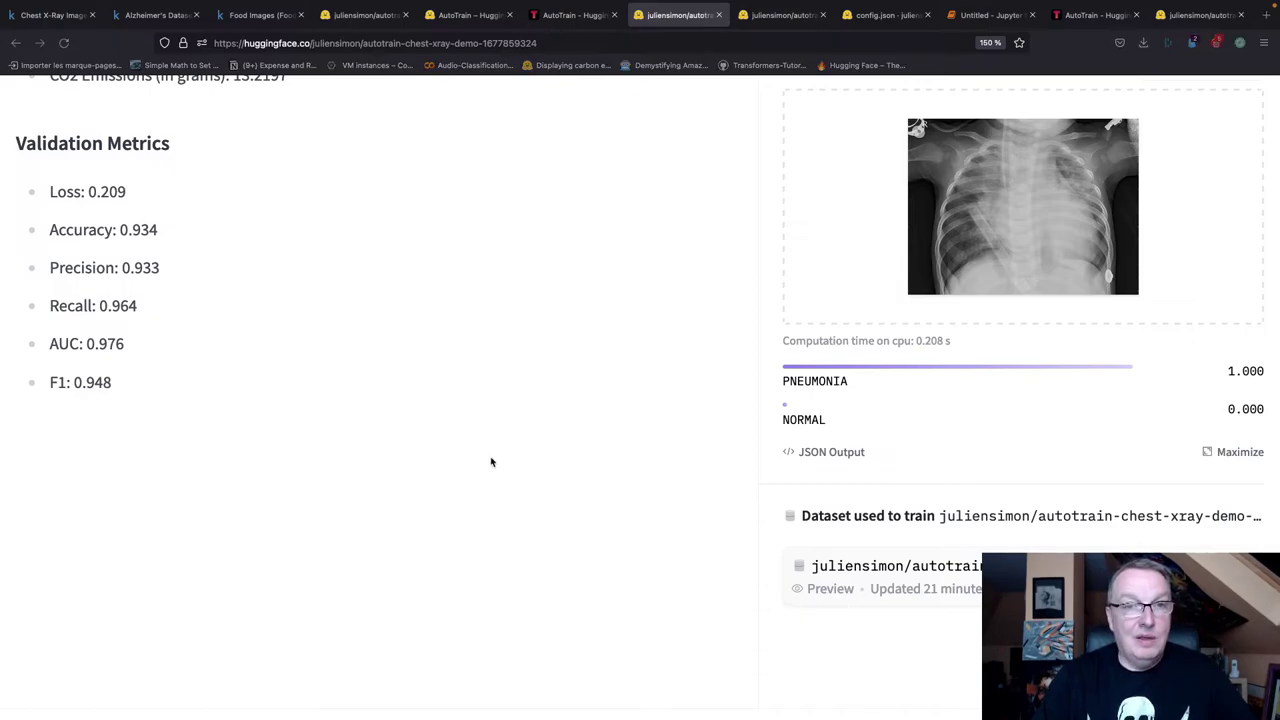
{"action": "scroll", "coordinate": [580, 237], "scroll_direction": "up", "scroll_amount": 3}
{"action": "scroll", "coordinate": [578, 237], "scroll_direction": "up", "scroll_amount": 2}
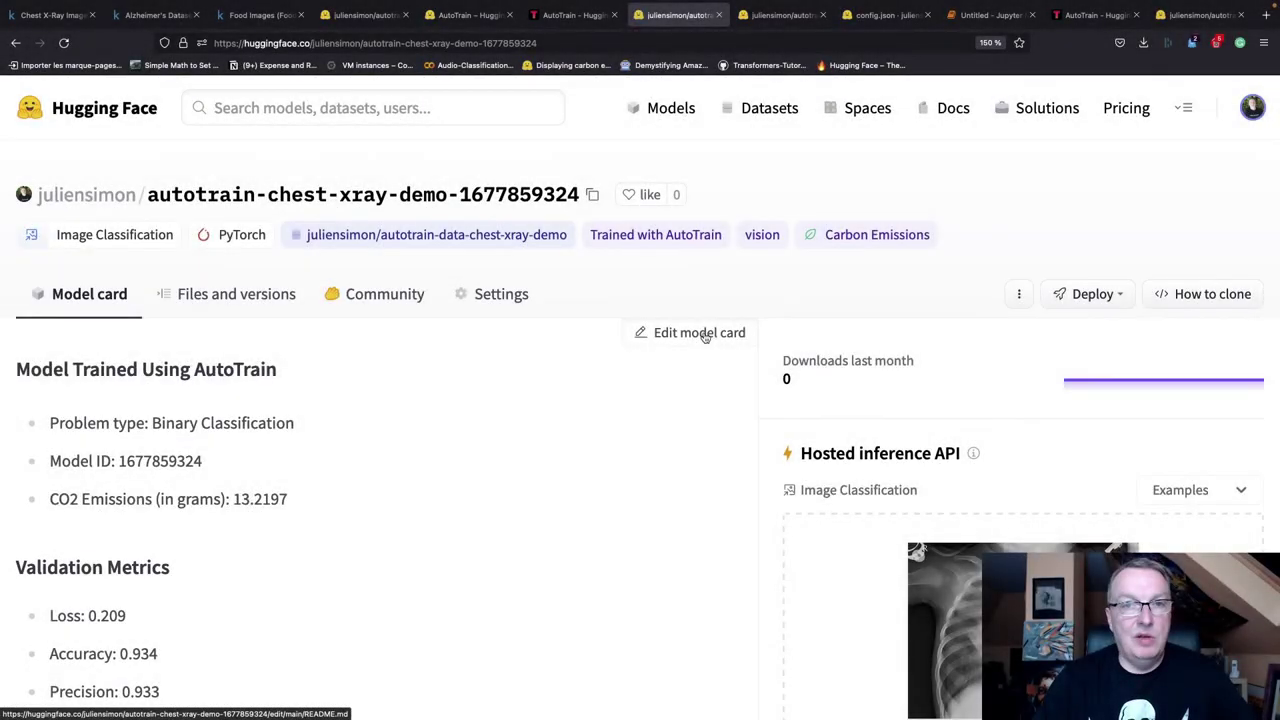
{"action": "left_click", "coordinate": [592, 195]}
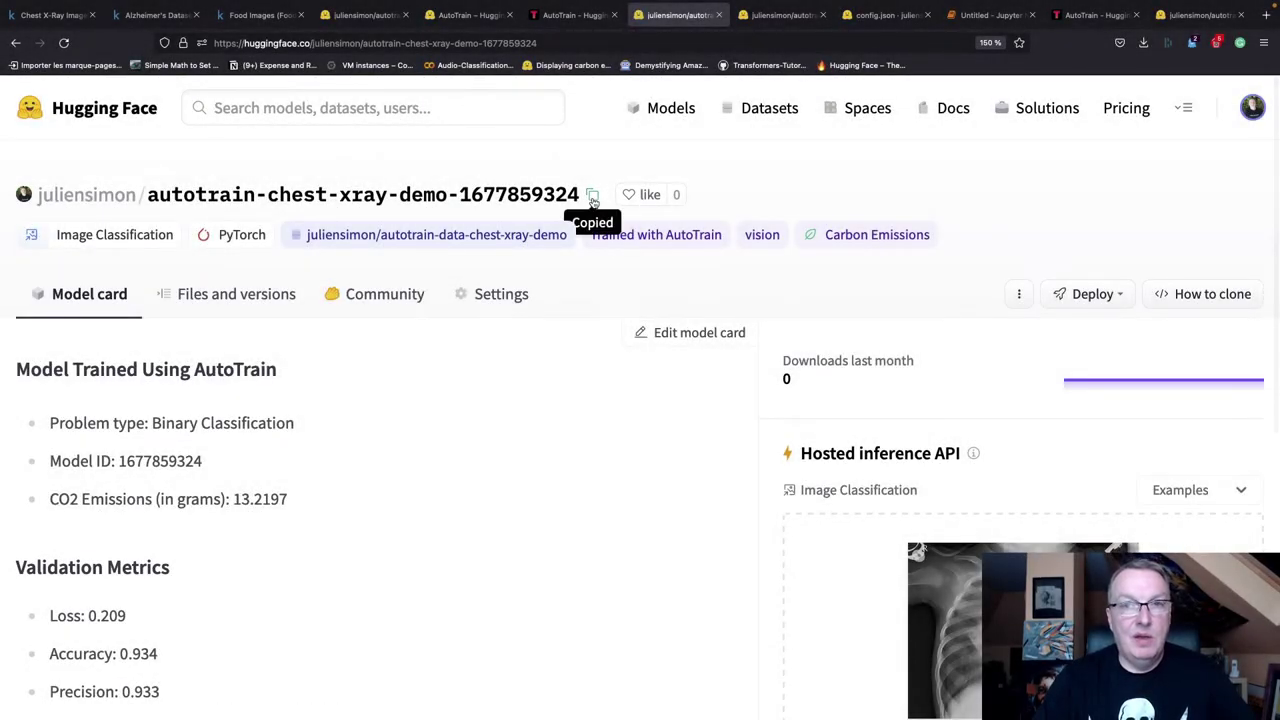